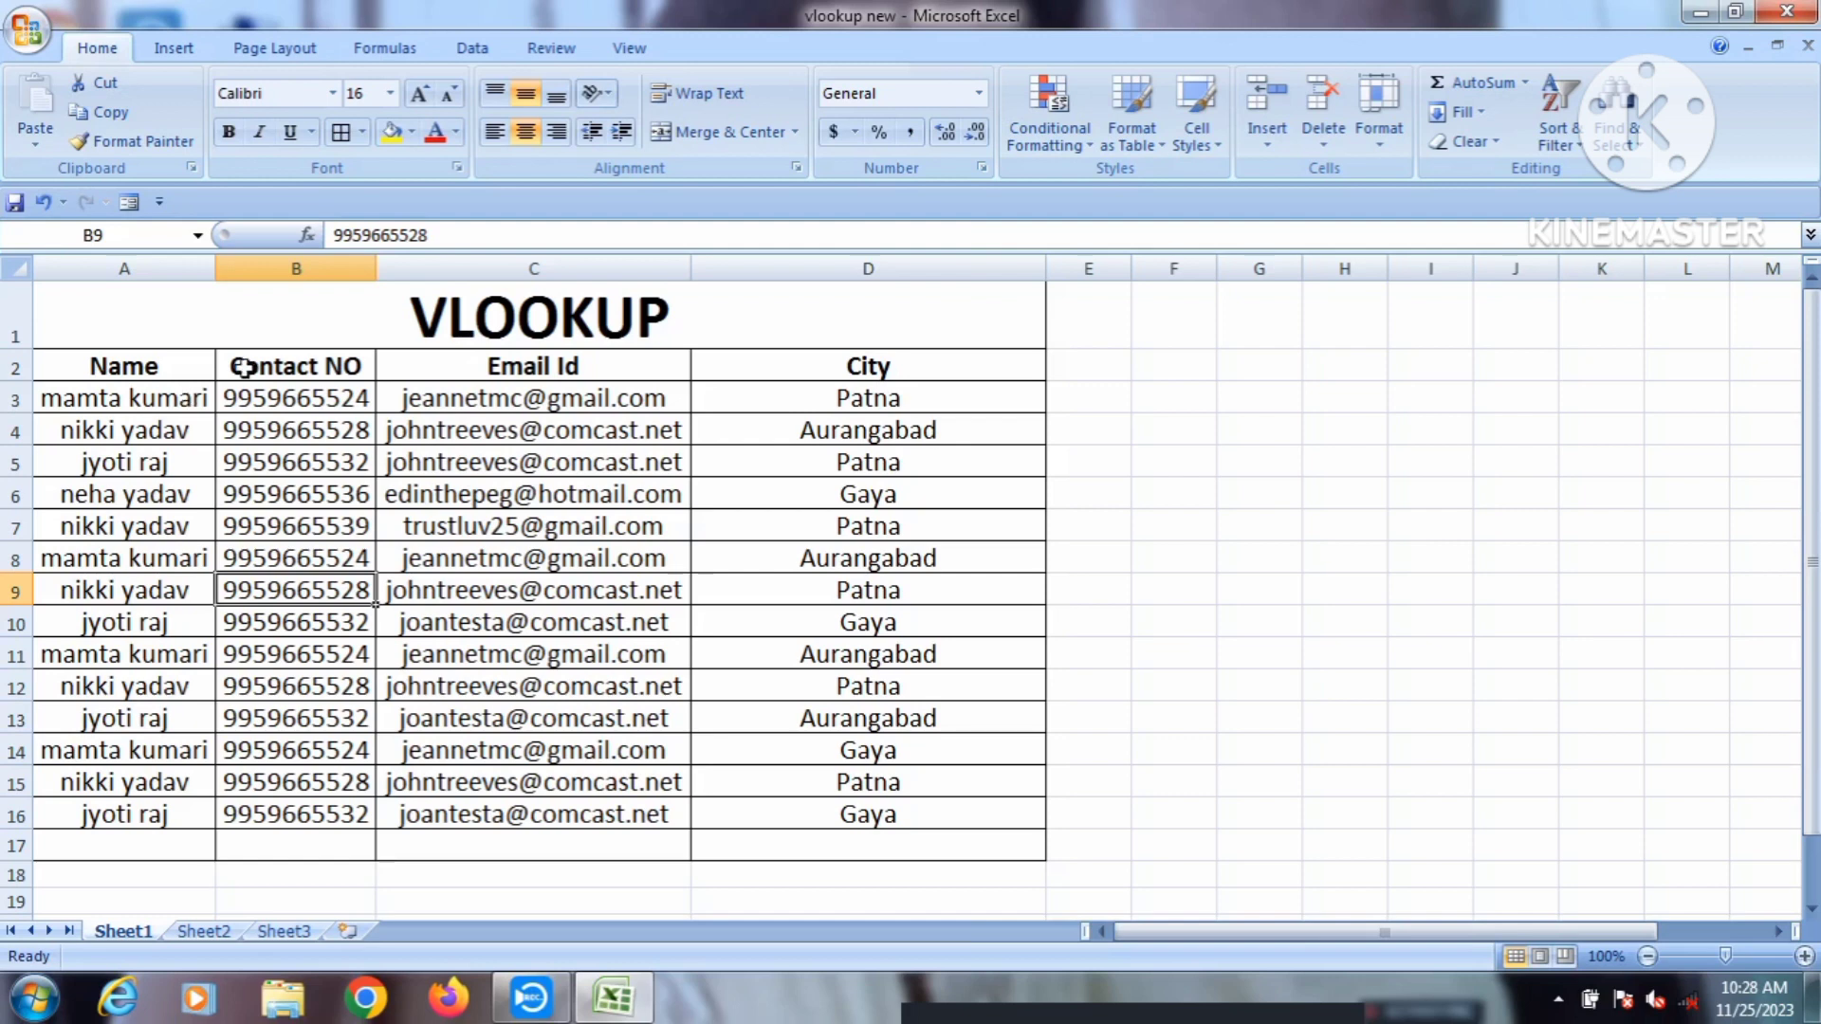
Step: Copy the Name header from the table into cell F2
click(1199, 365)
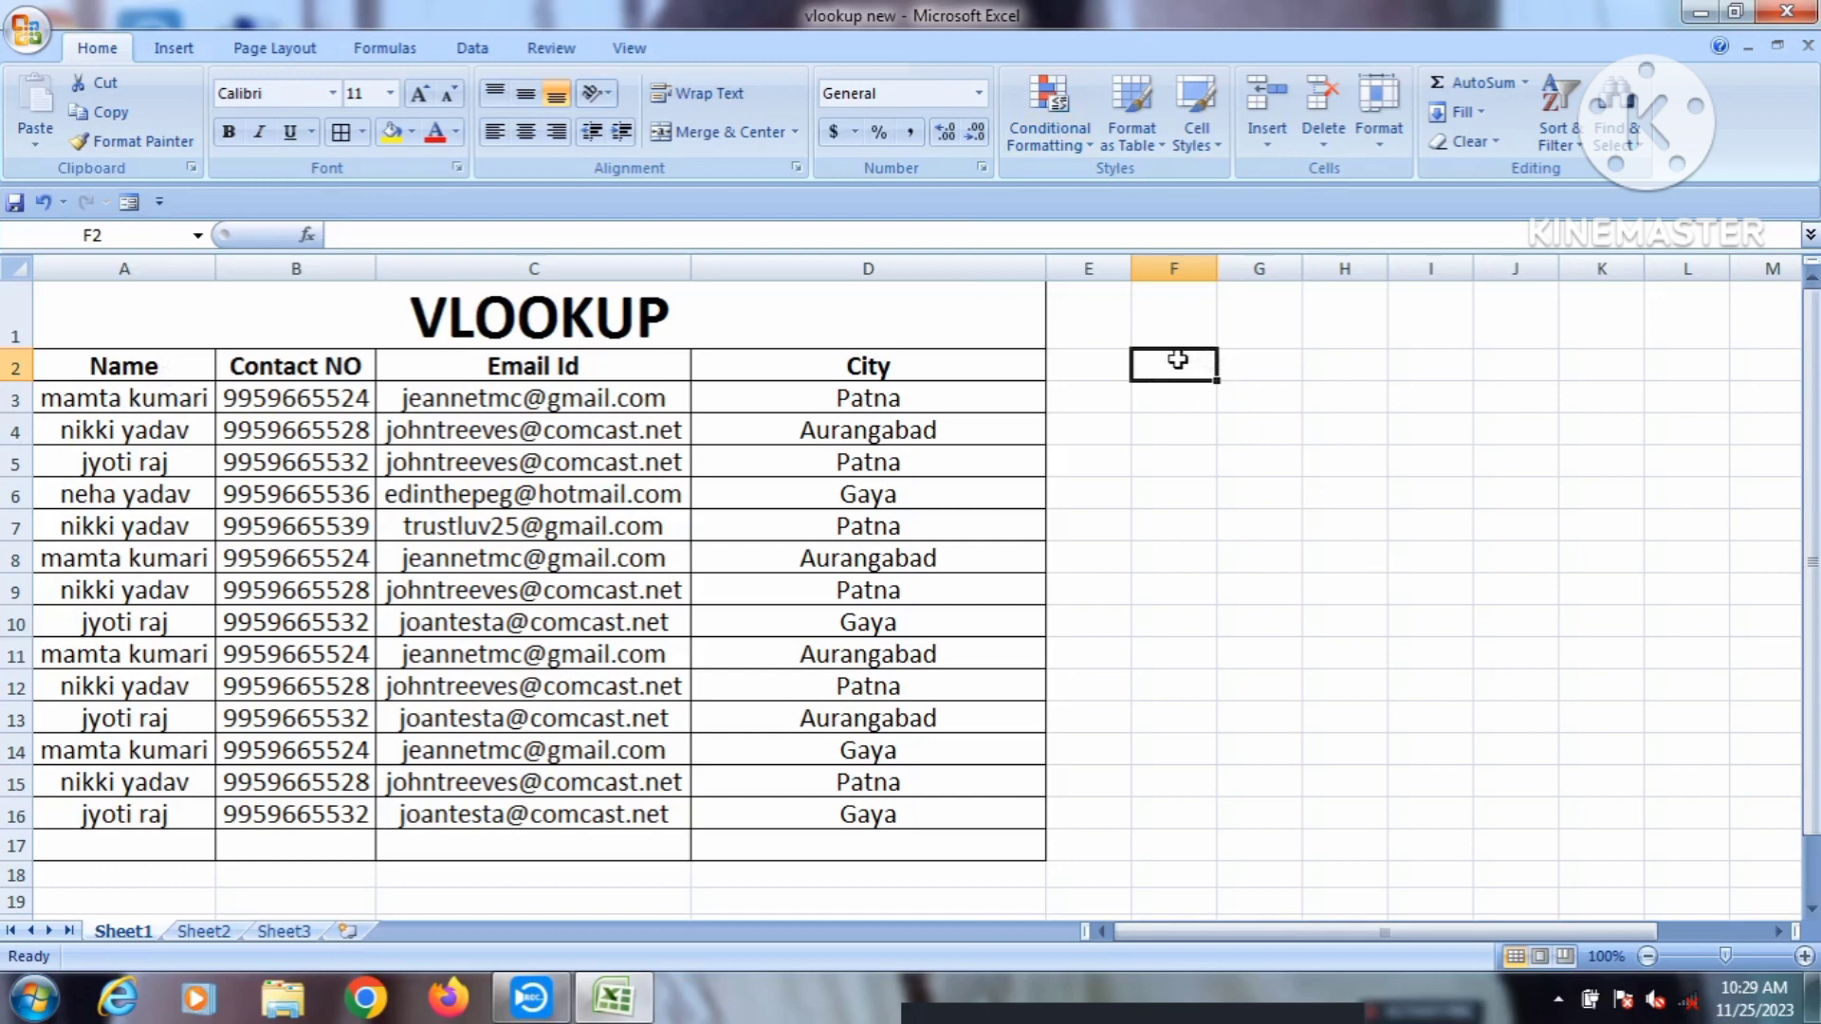
click(157, 356)
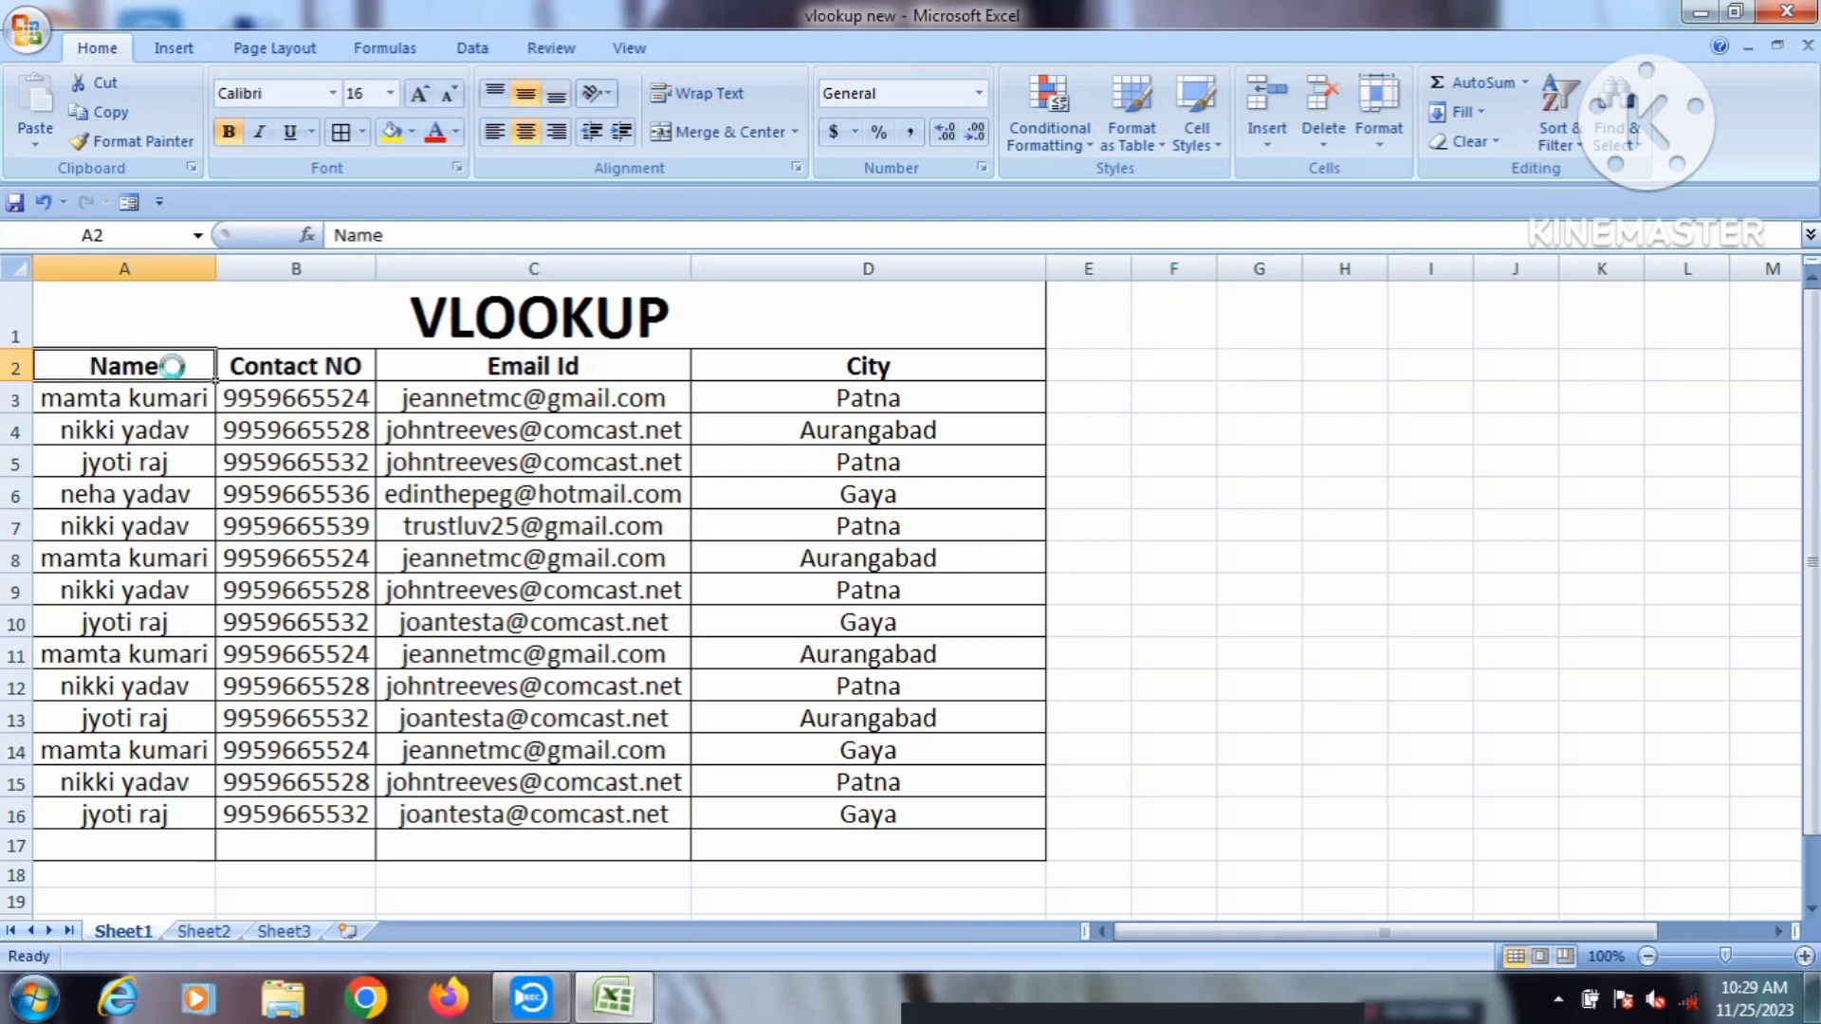
key(ctrl+c)
click(1201, 358)
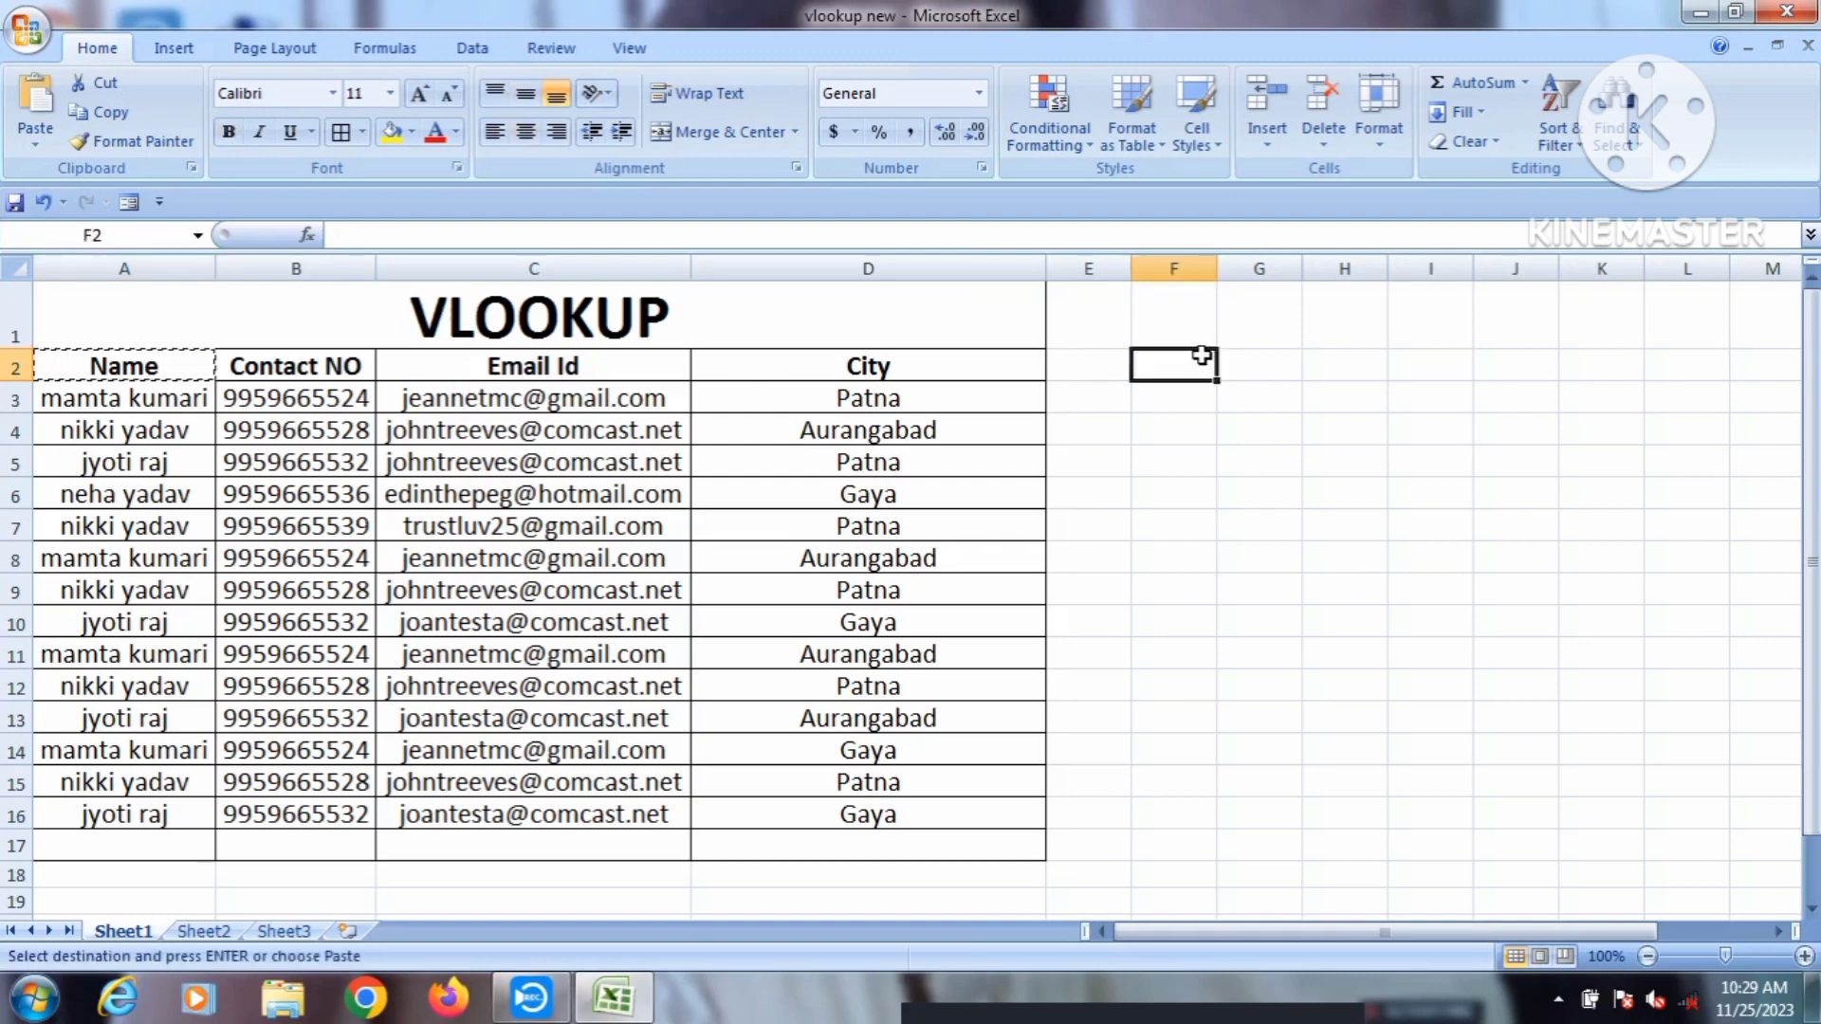
key(ctrl+v)
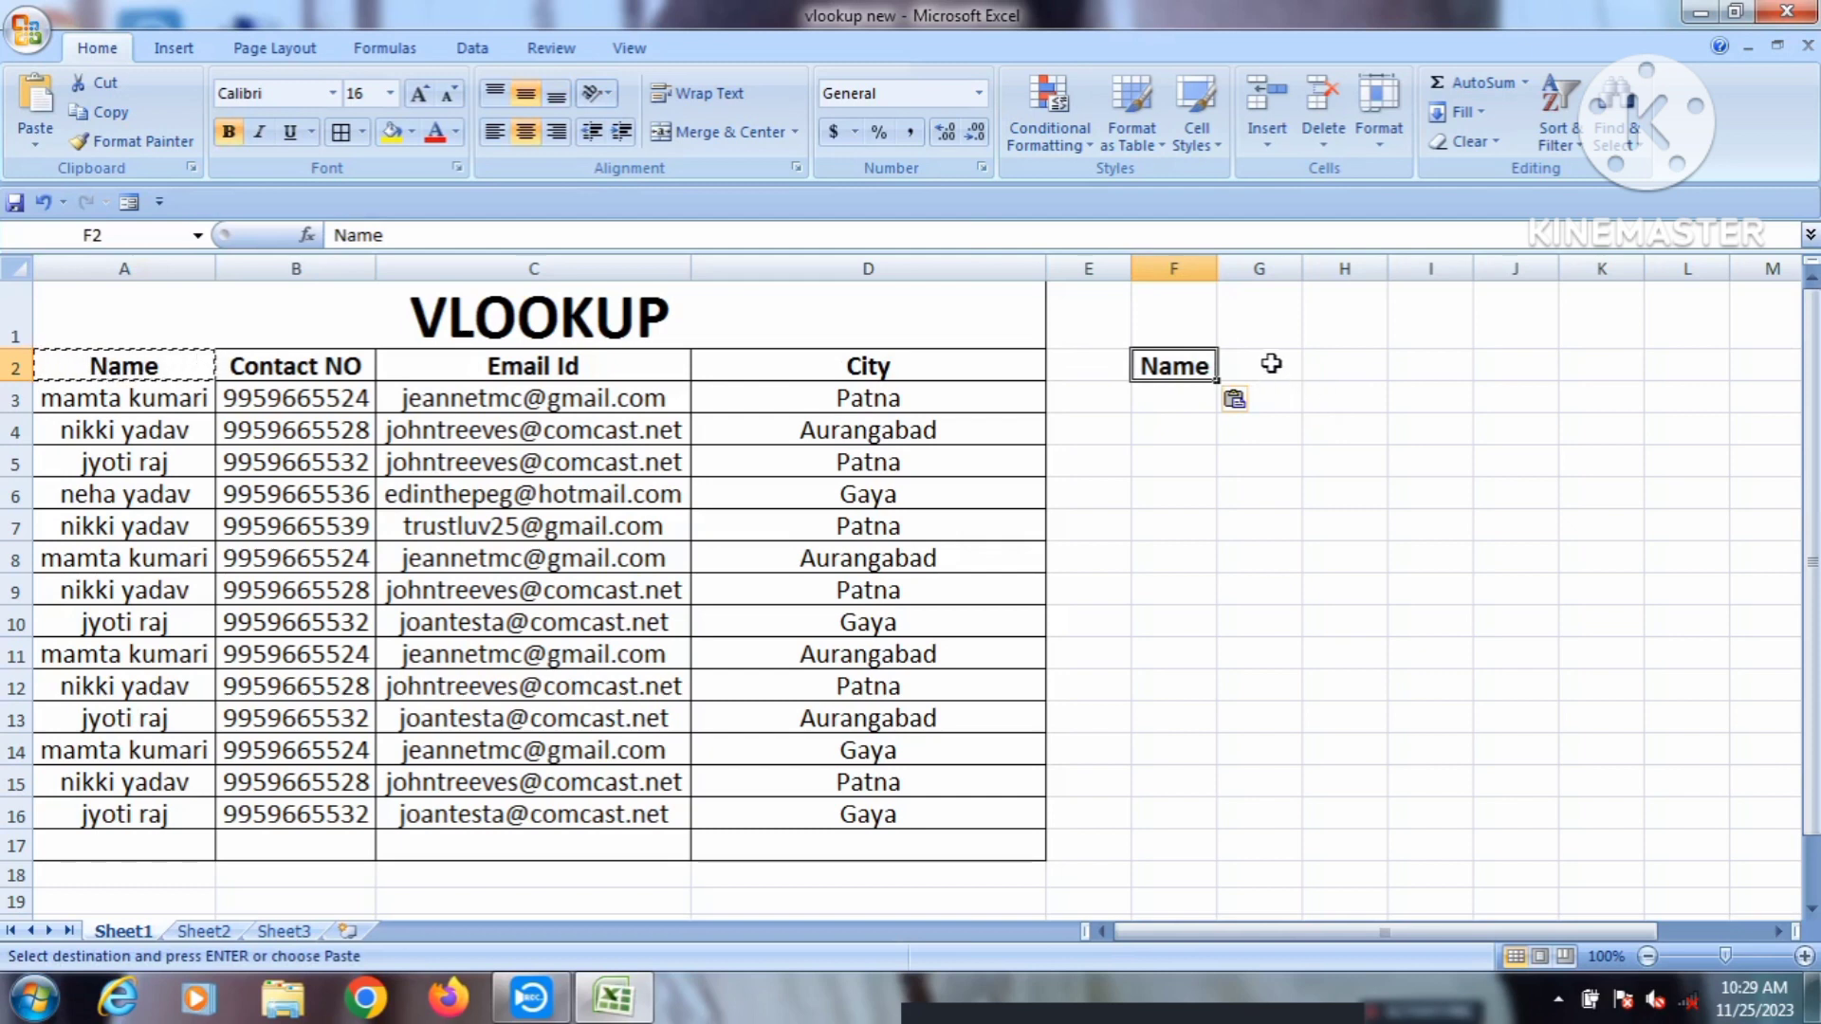
click(1183, 626)
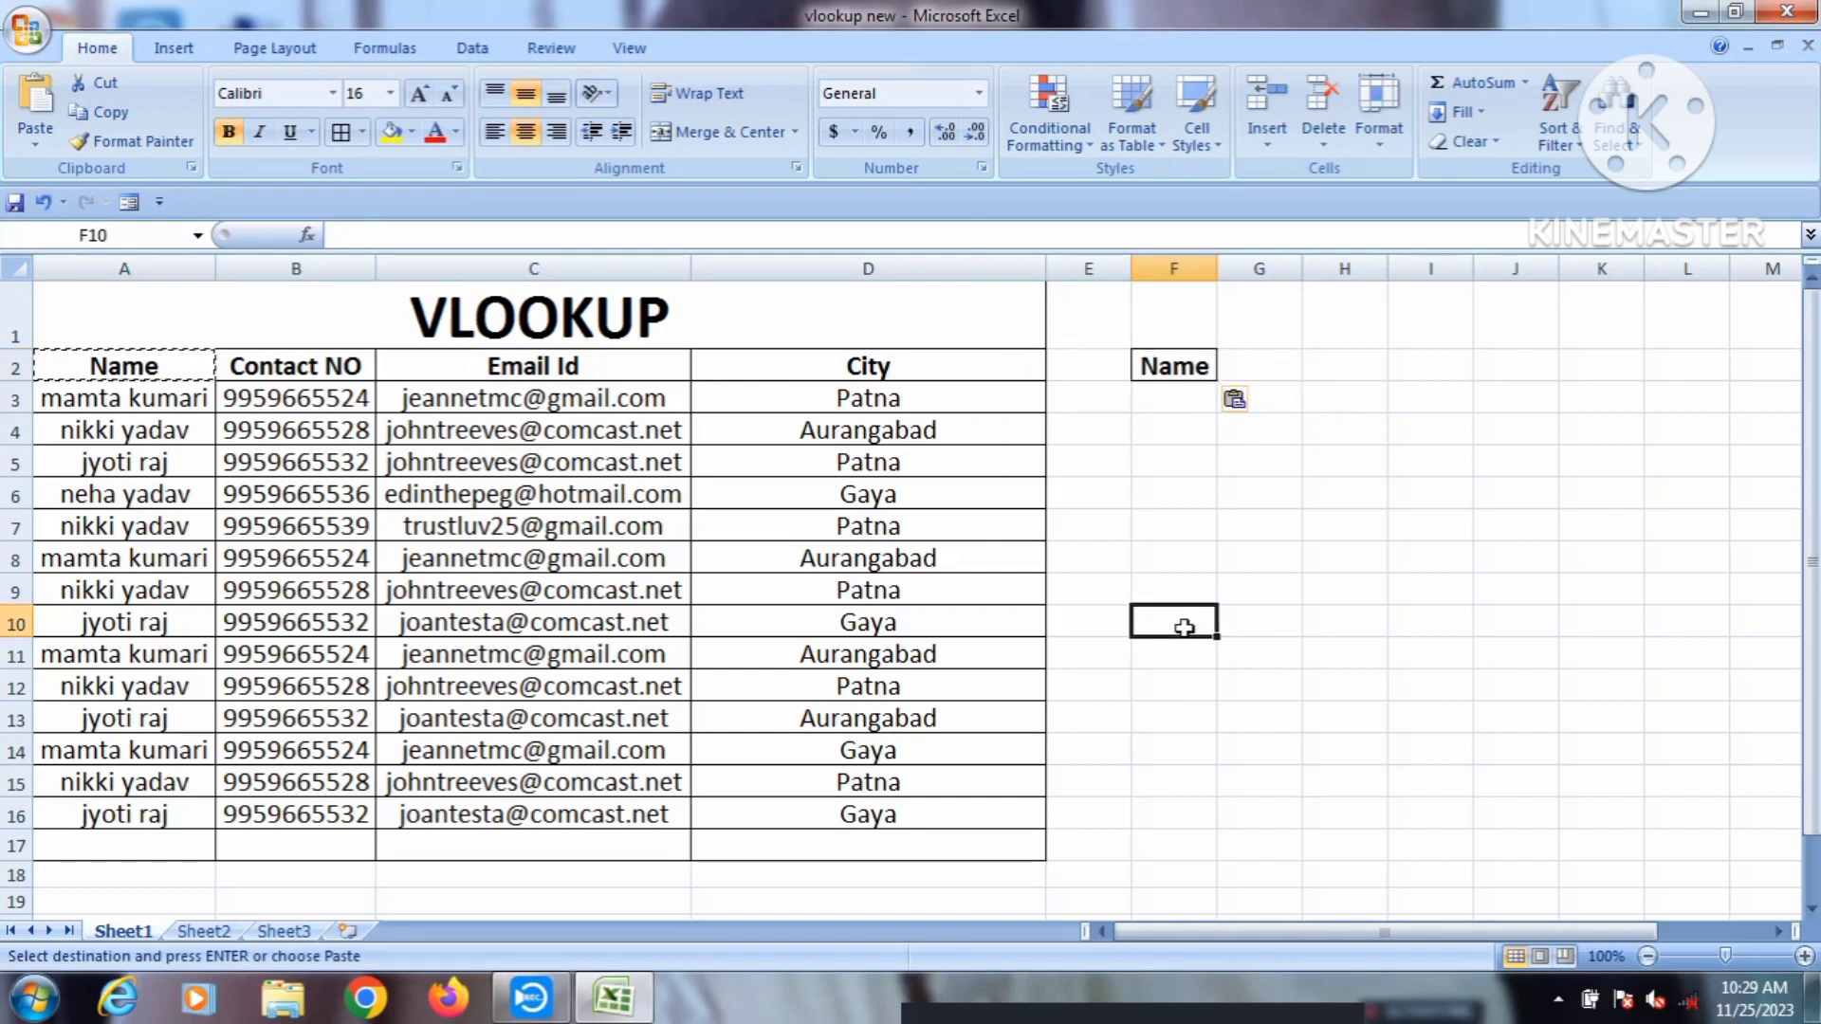
double_click(1183, 627)
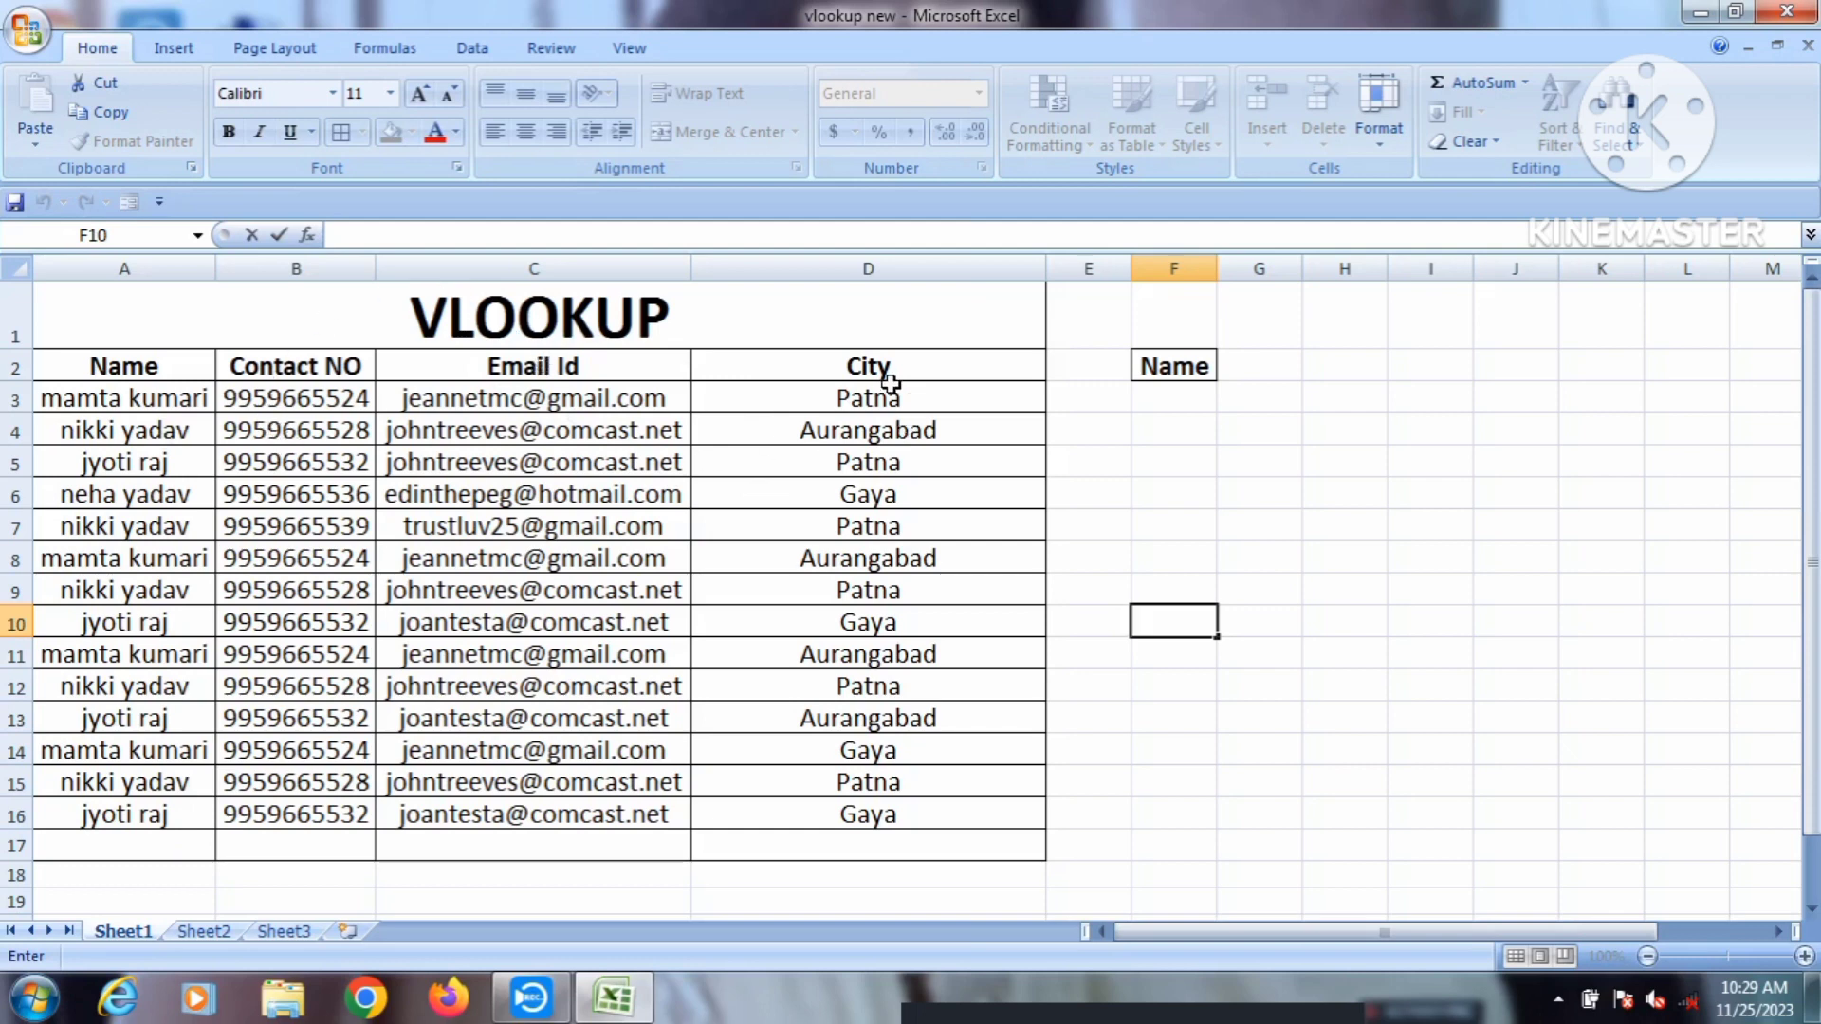
Step: Copy the Email Id header into cell G2 and widen columns F and G to show both headings
click(660, 366)
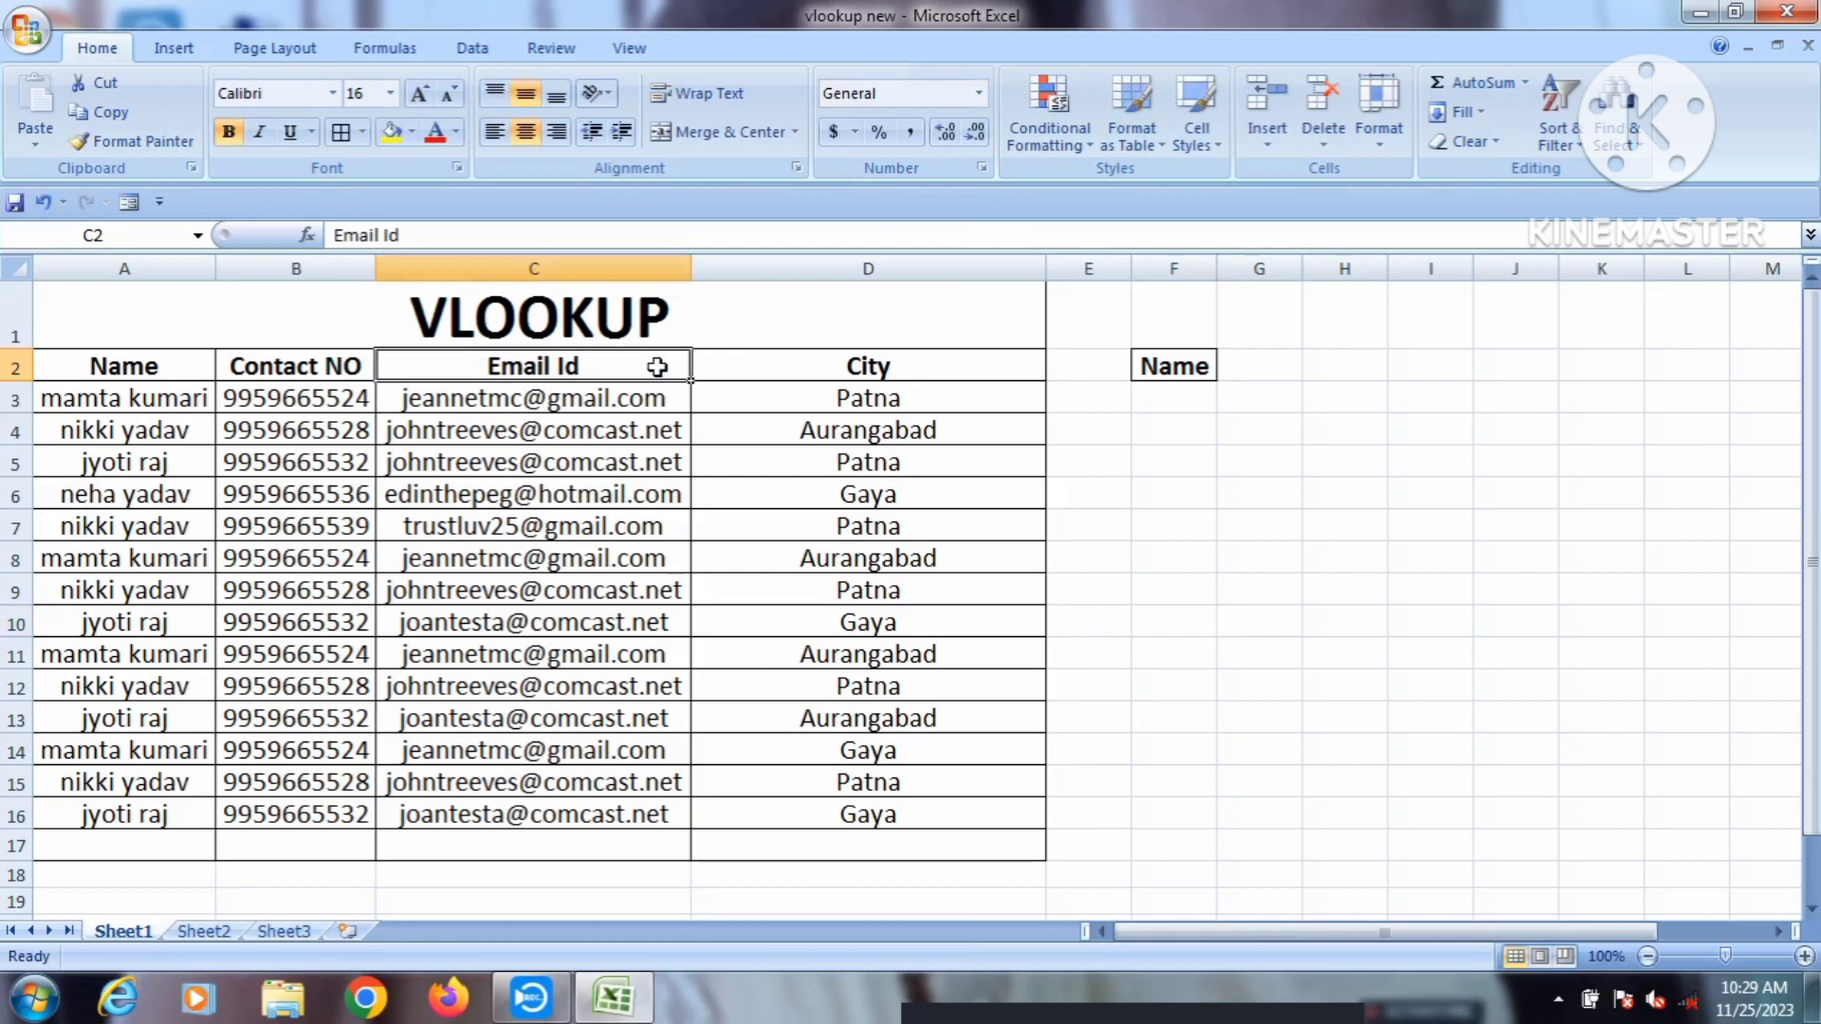
key(ctrl+c)
click(1275, 365)
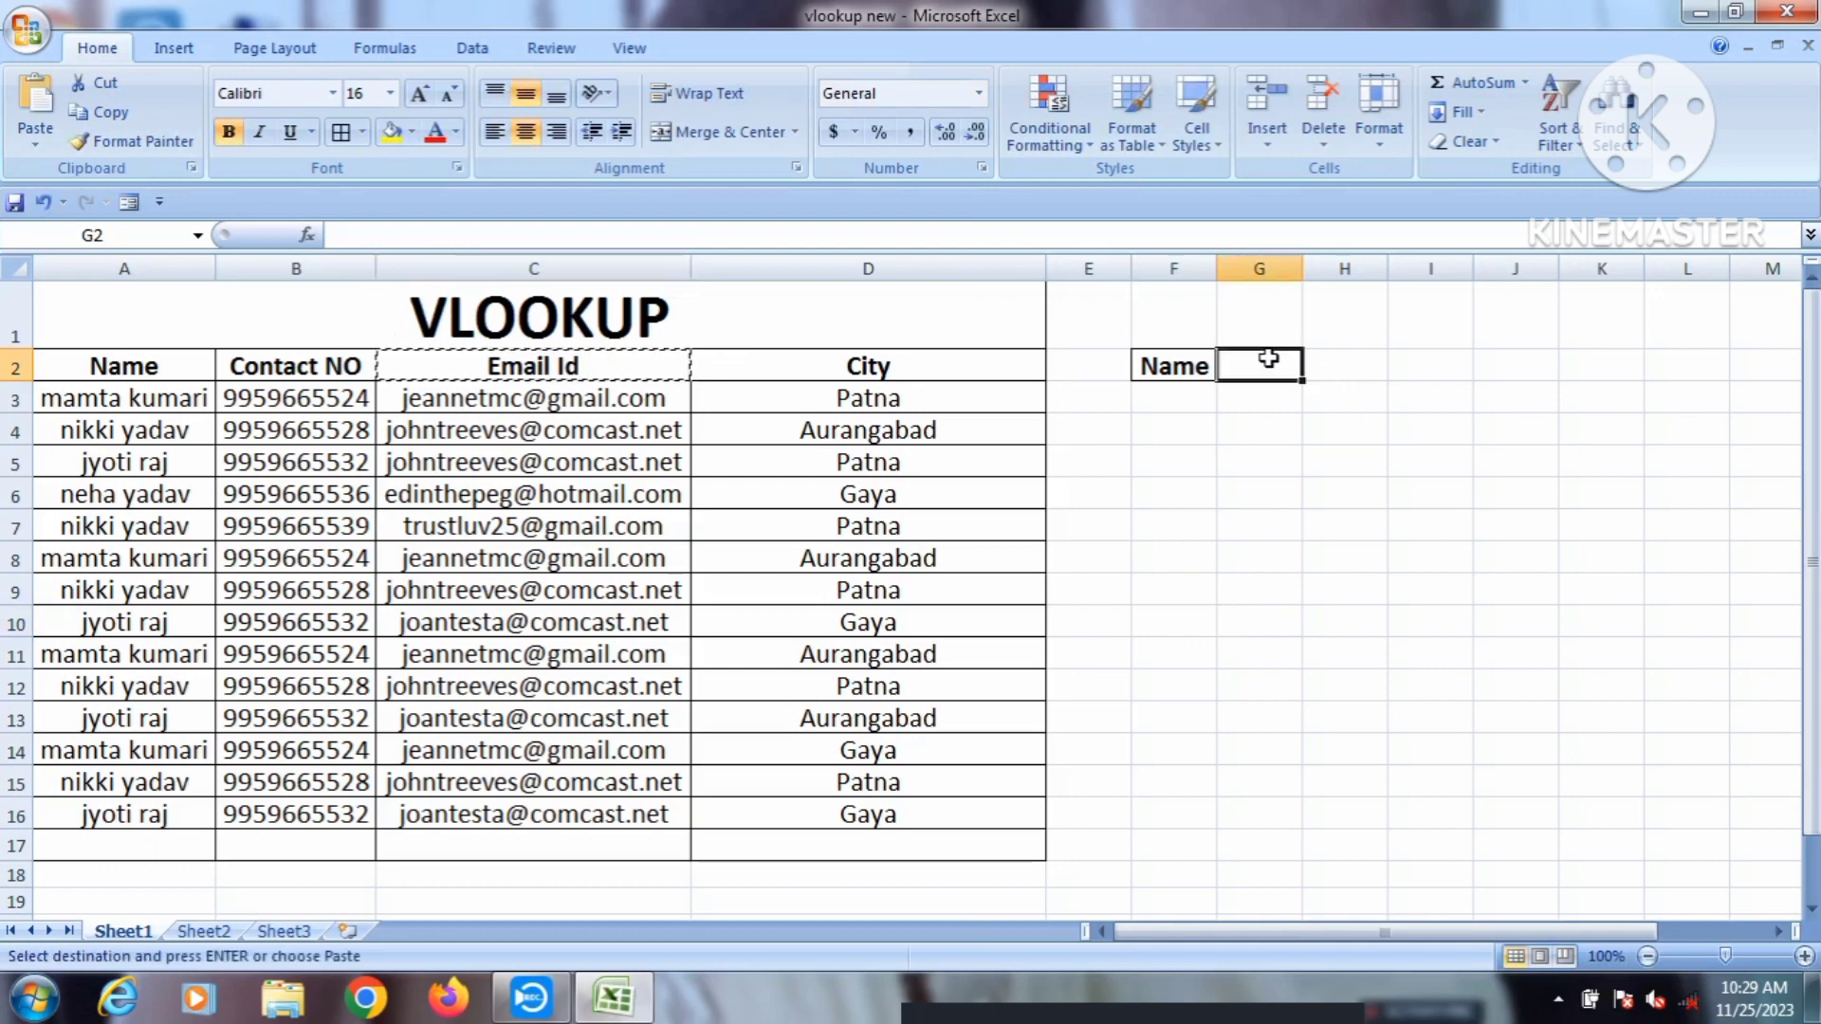
key(ctrl+v)
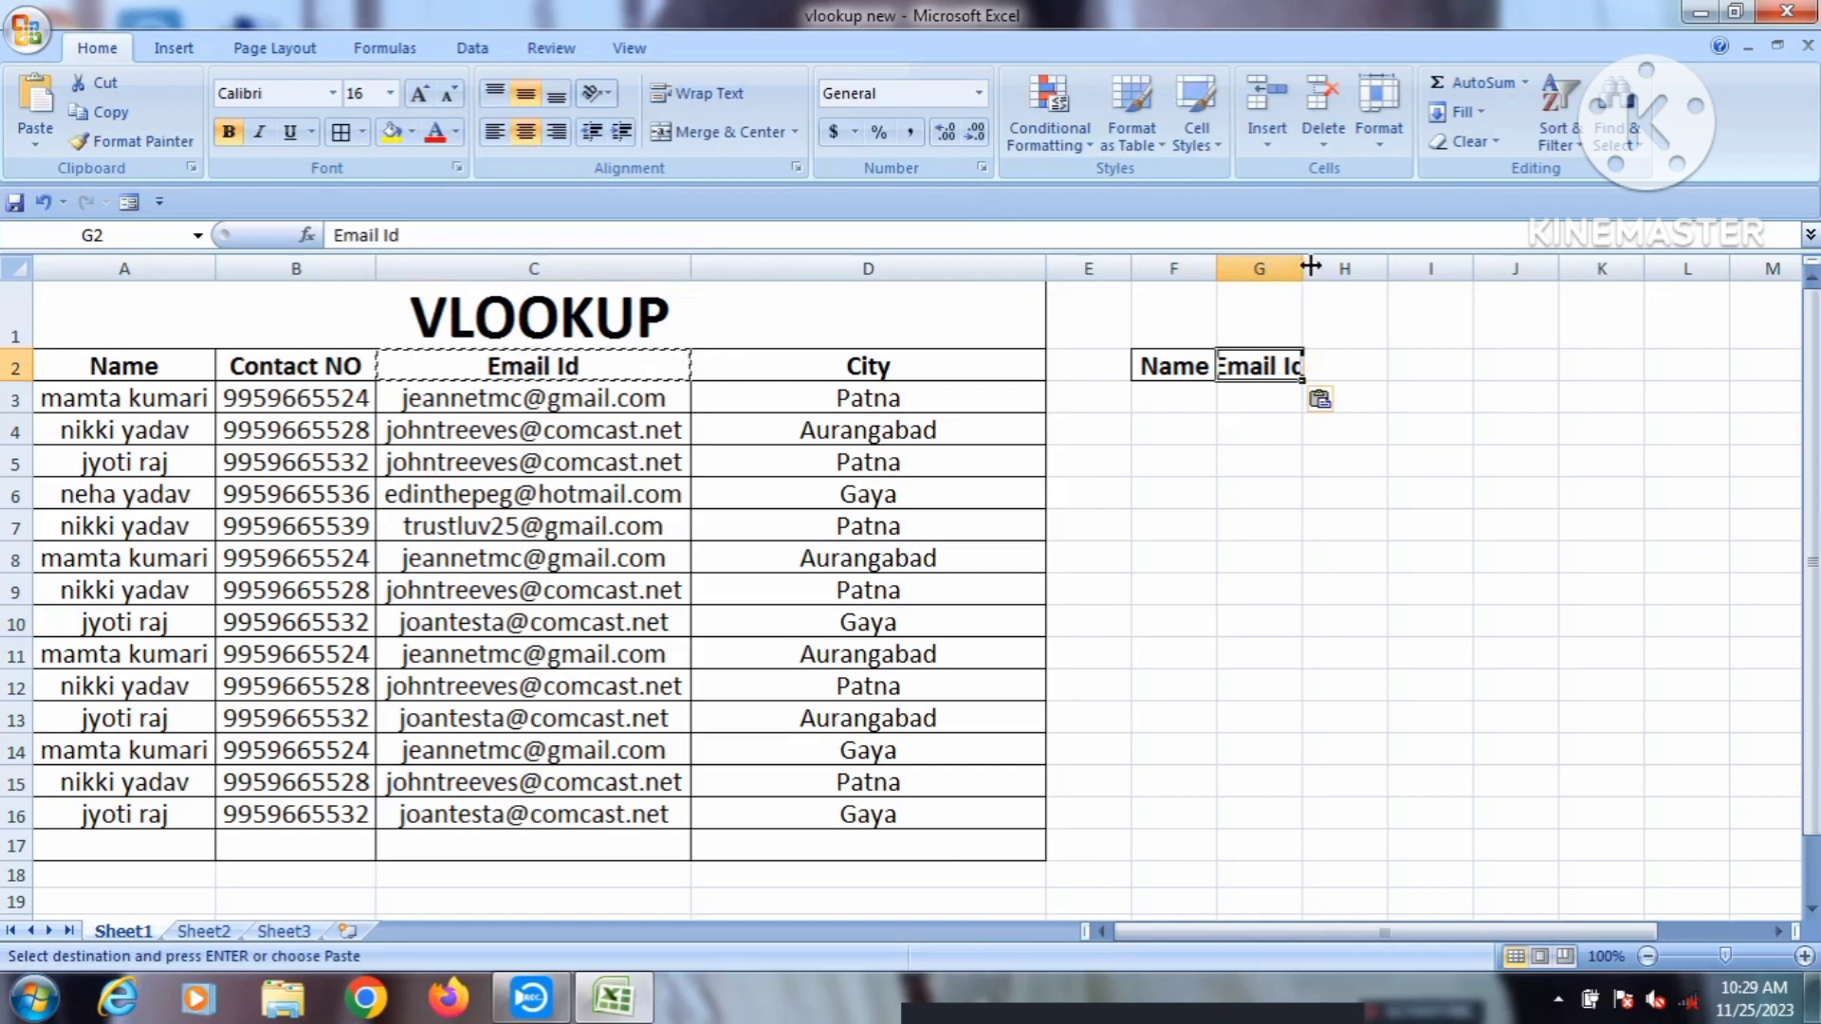
drag(1308, 261, 1271, 269)
click(1233, 398)
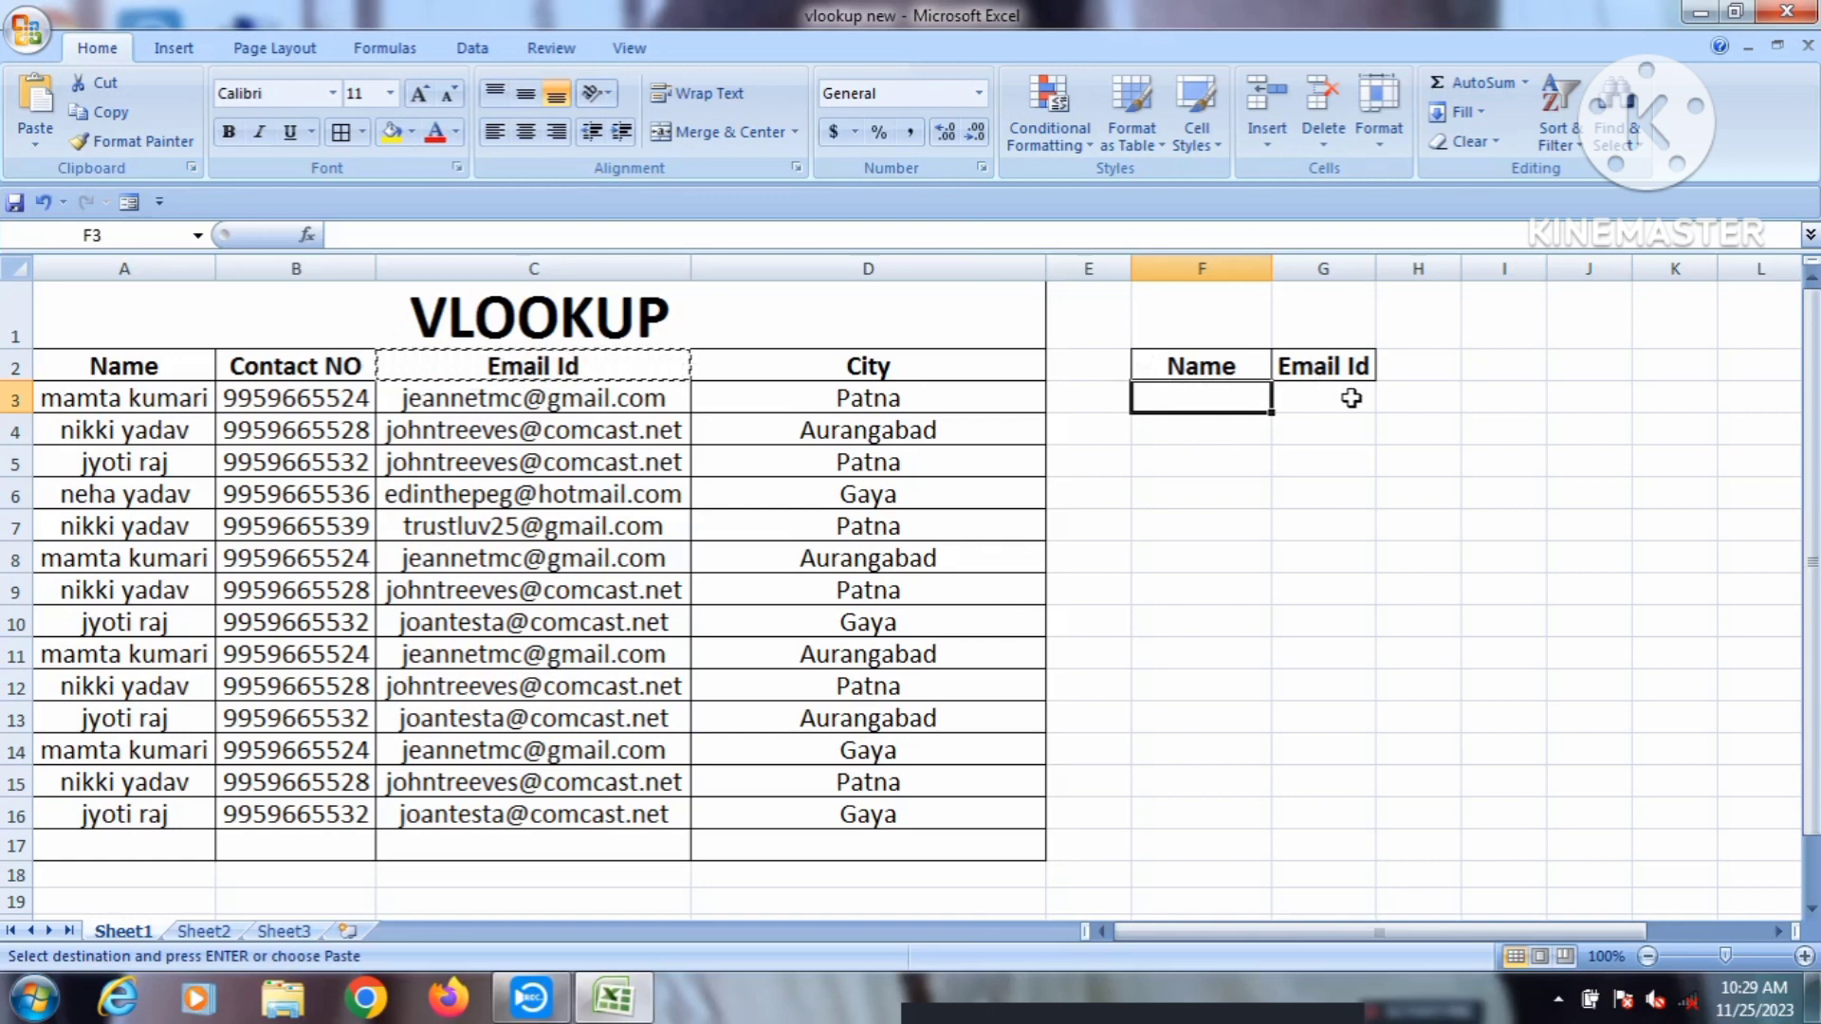
double_click(1216, 396)
click(1248, 490)
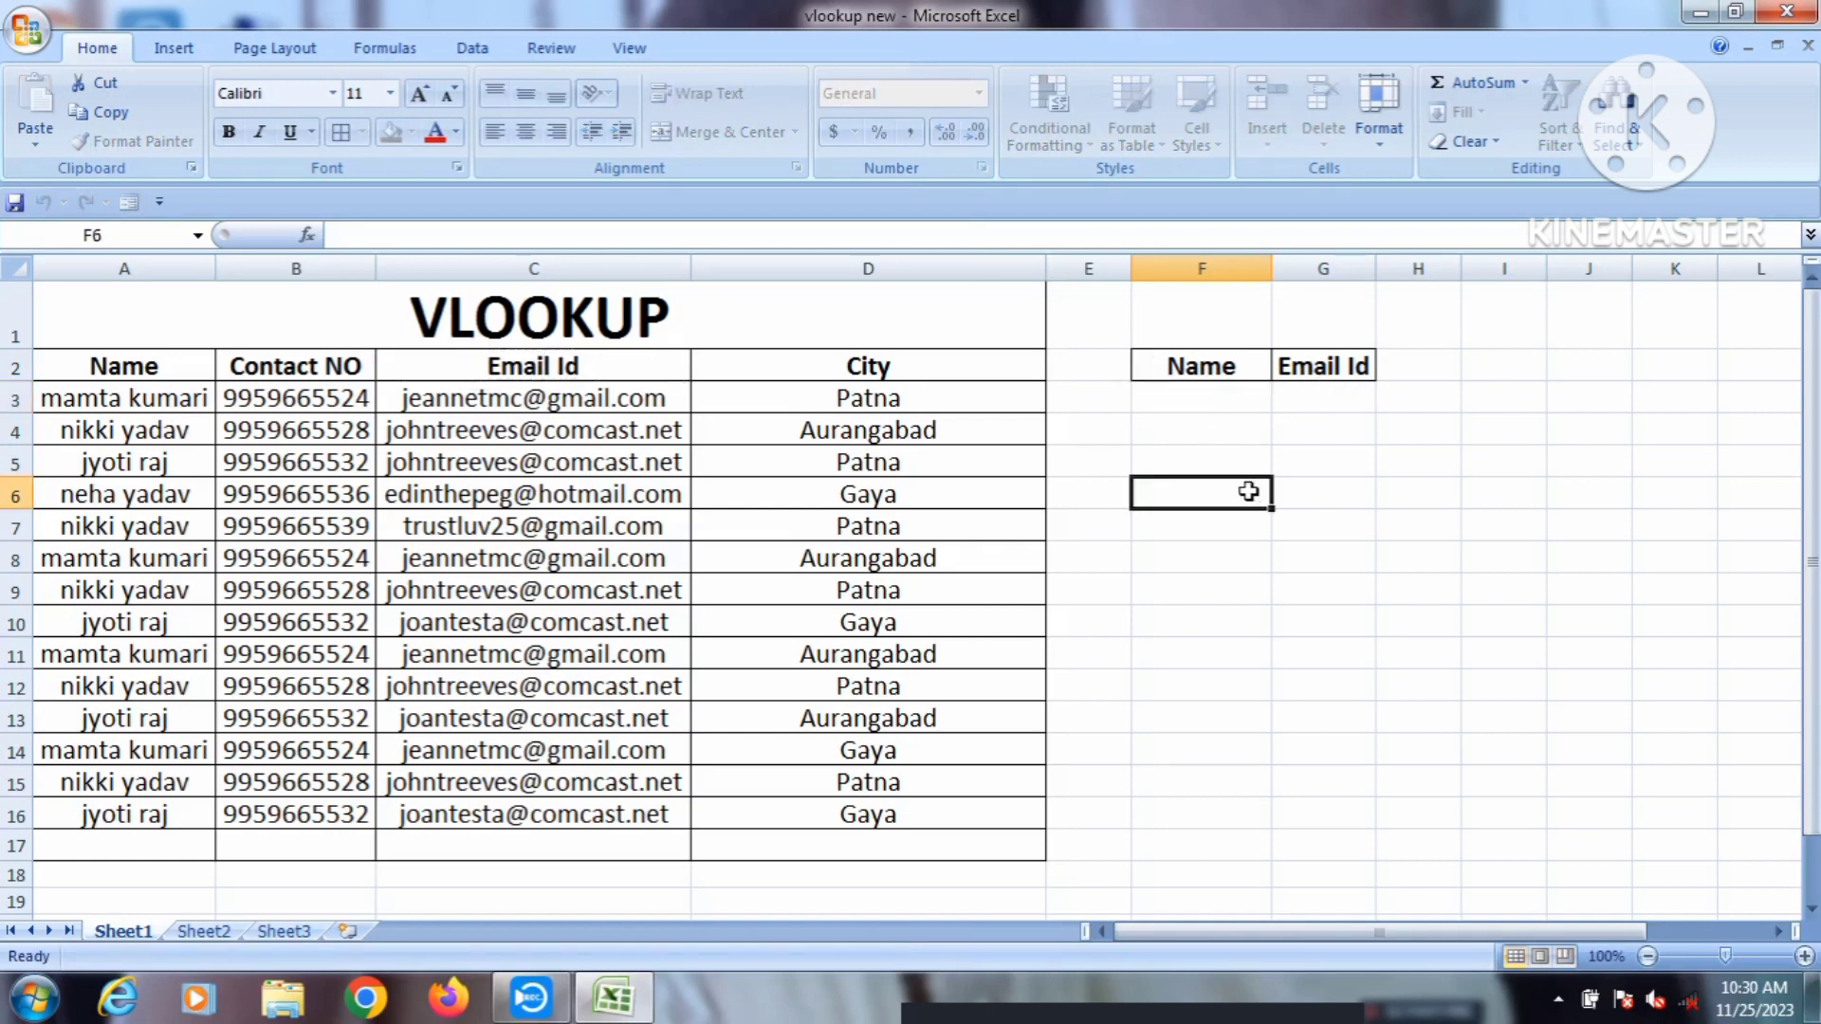
Step: Open data validation for cell F3 and set it to allow a List
click(1229, 396)
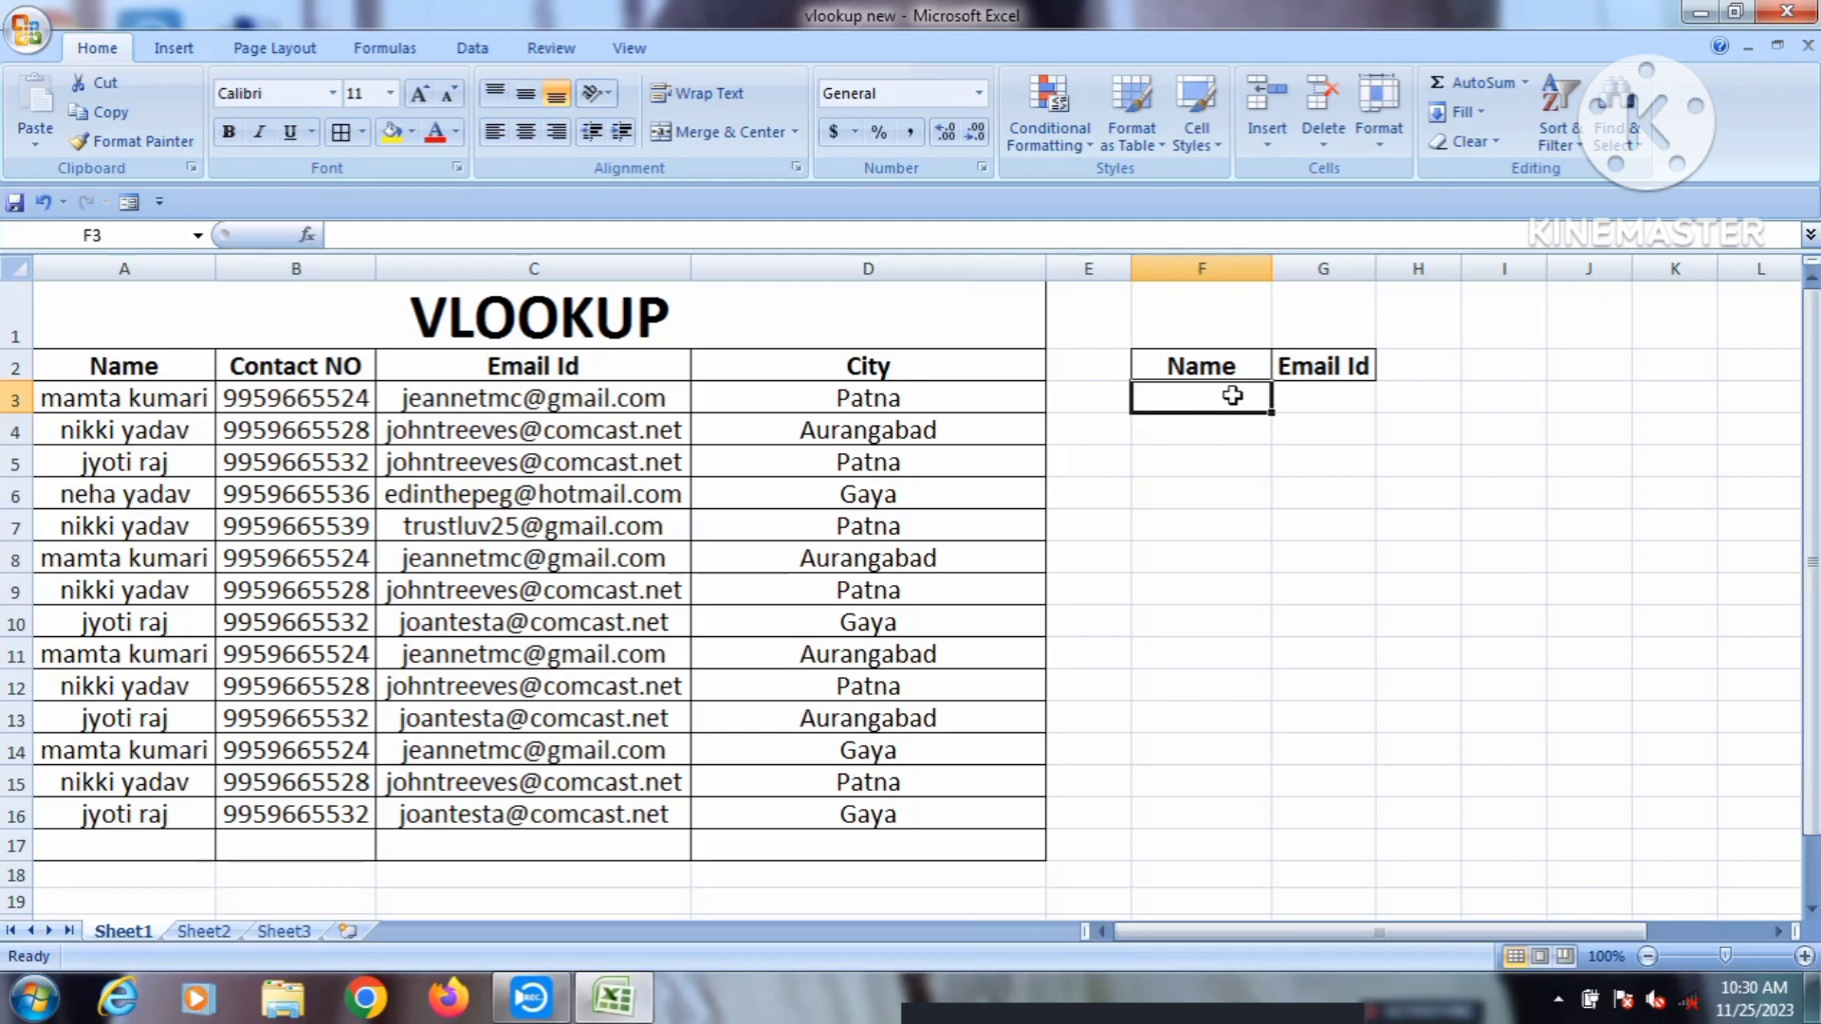
click(500, 49)
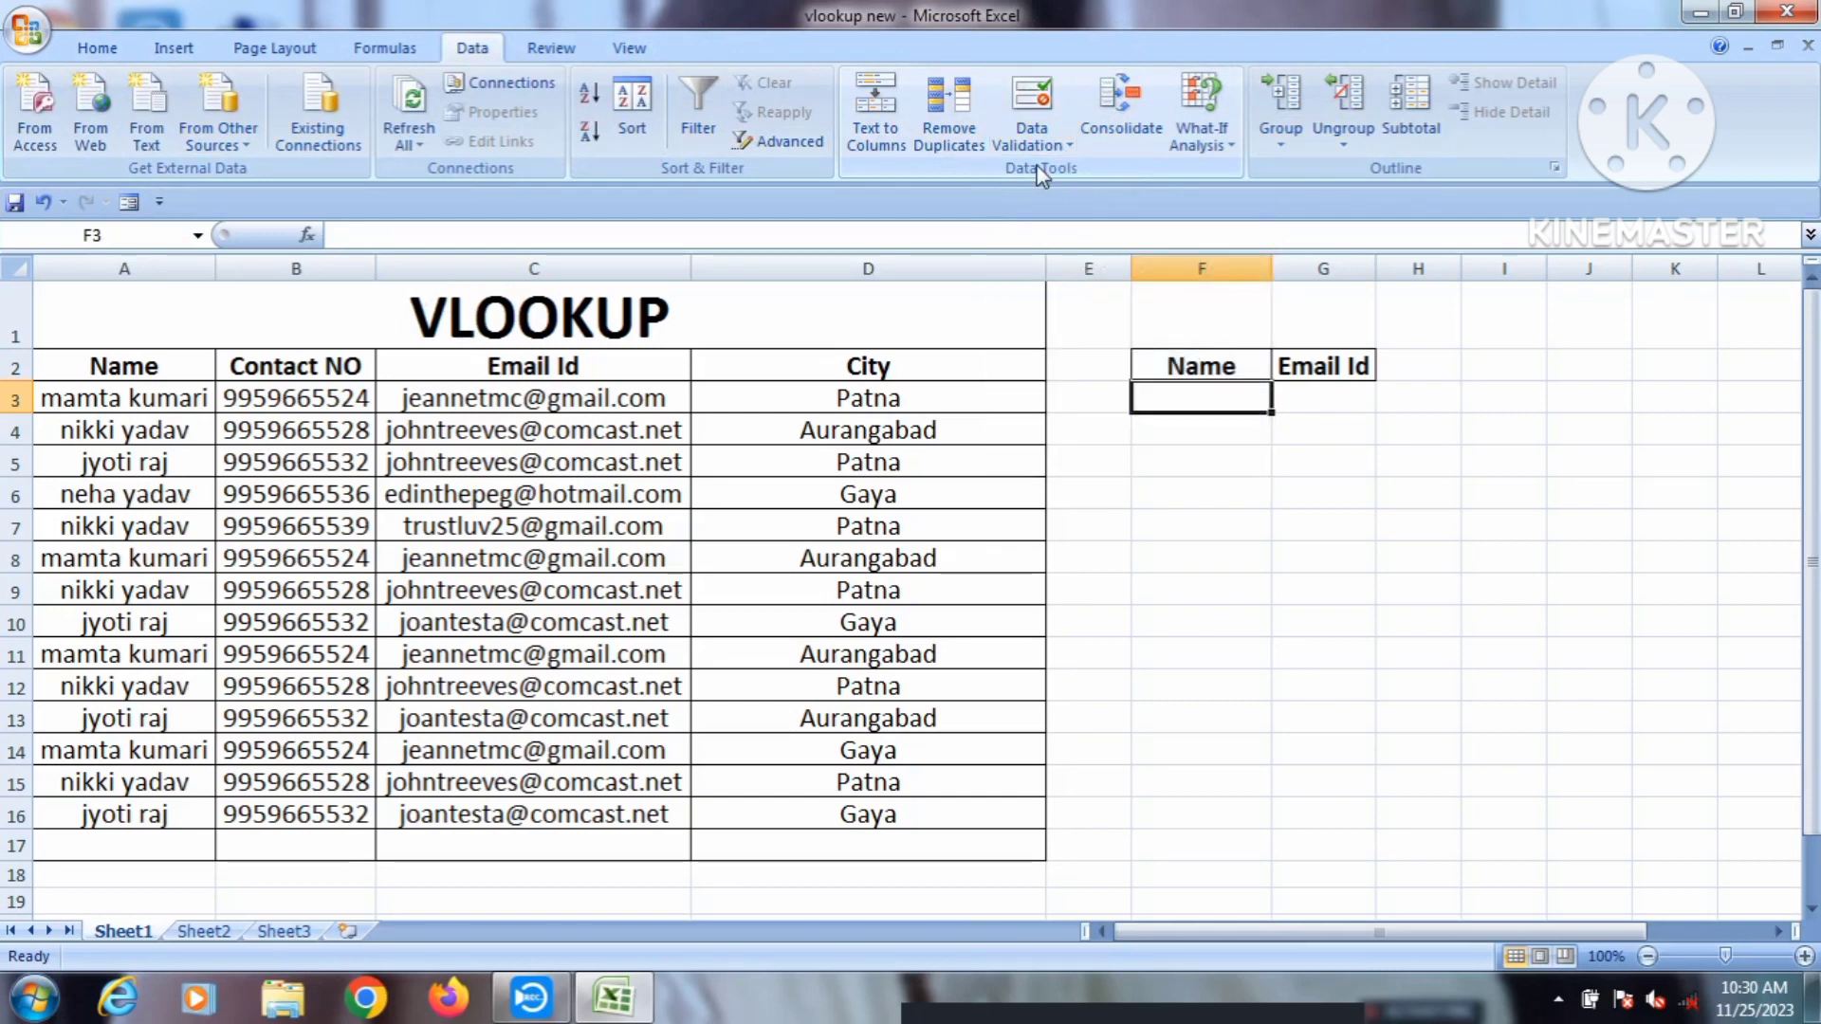
click(1066, 146)
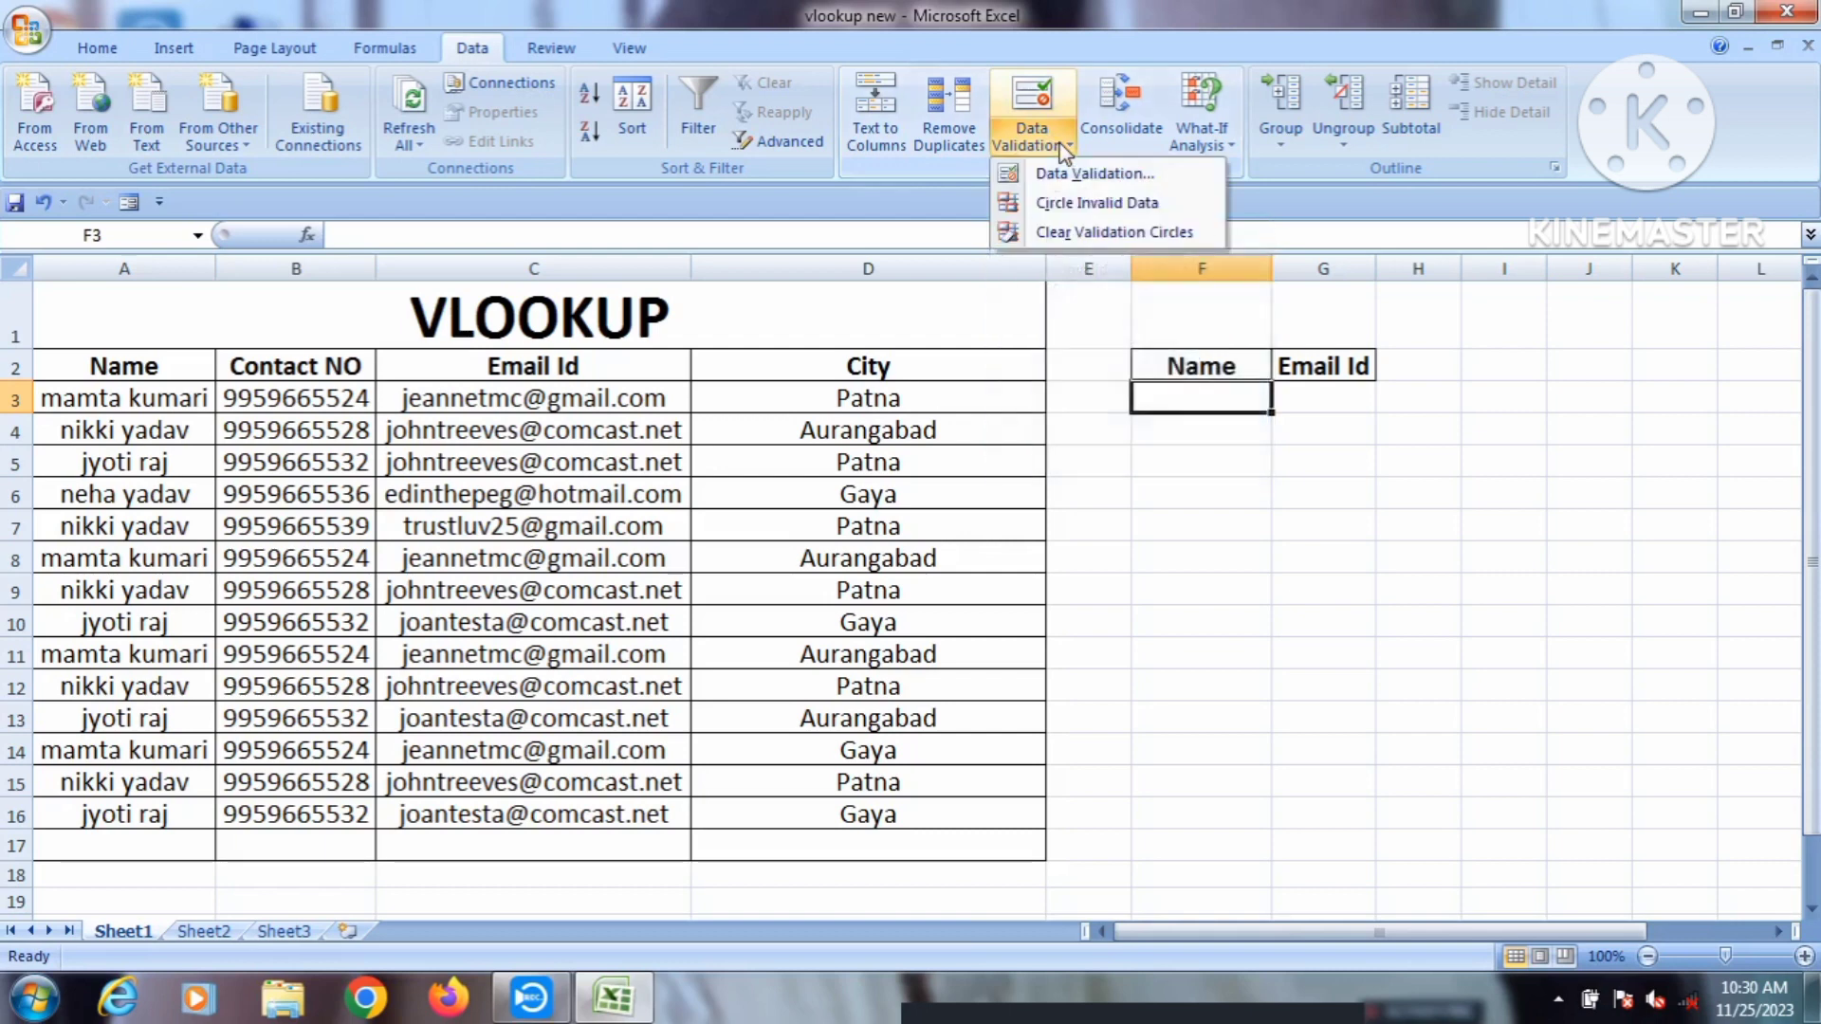
click(1128, 177)
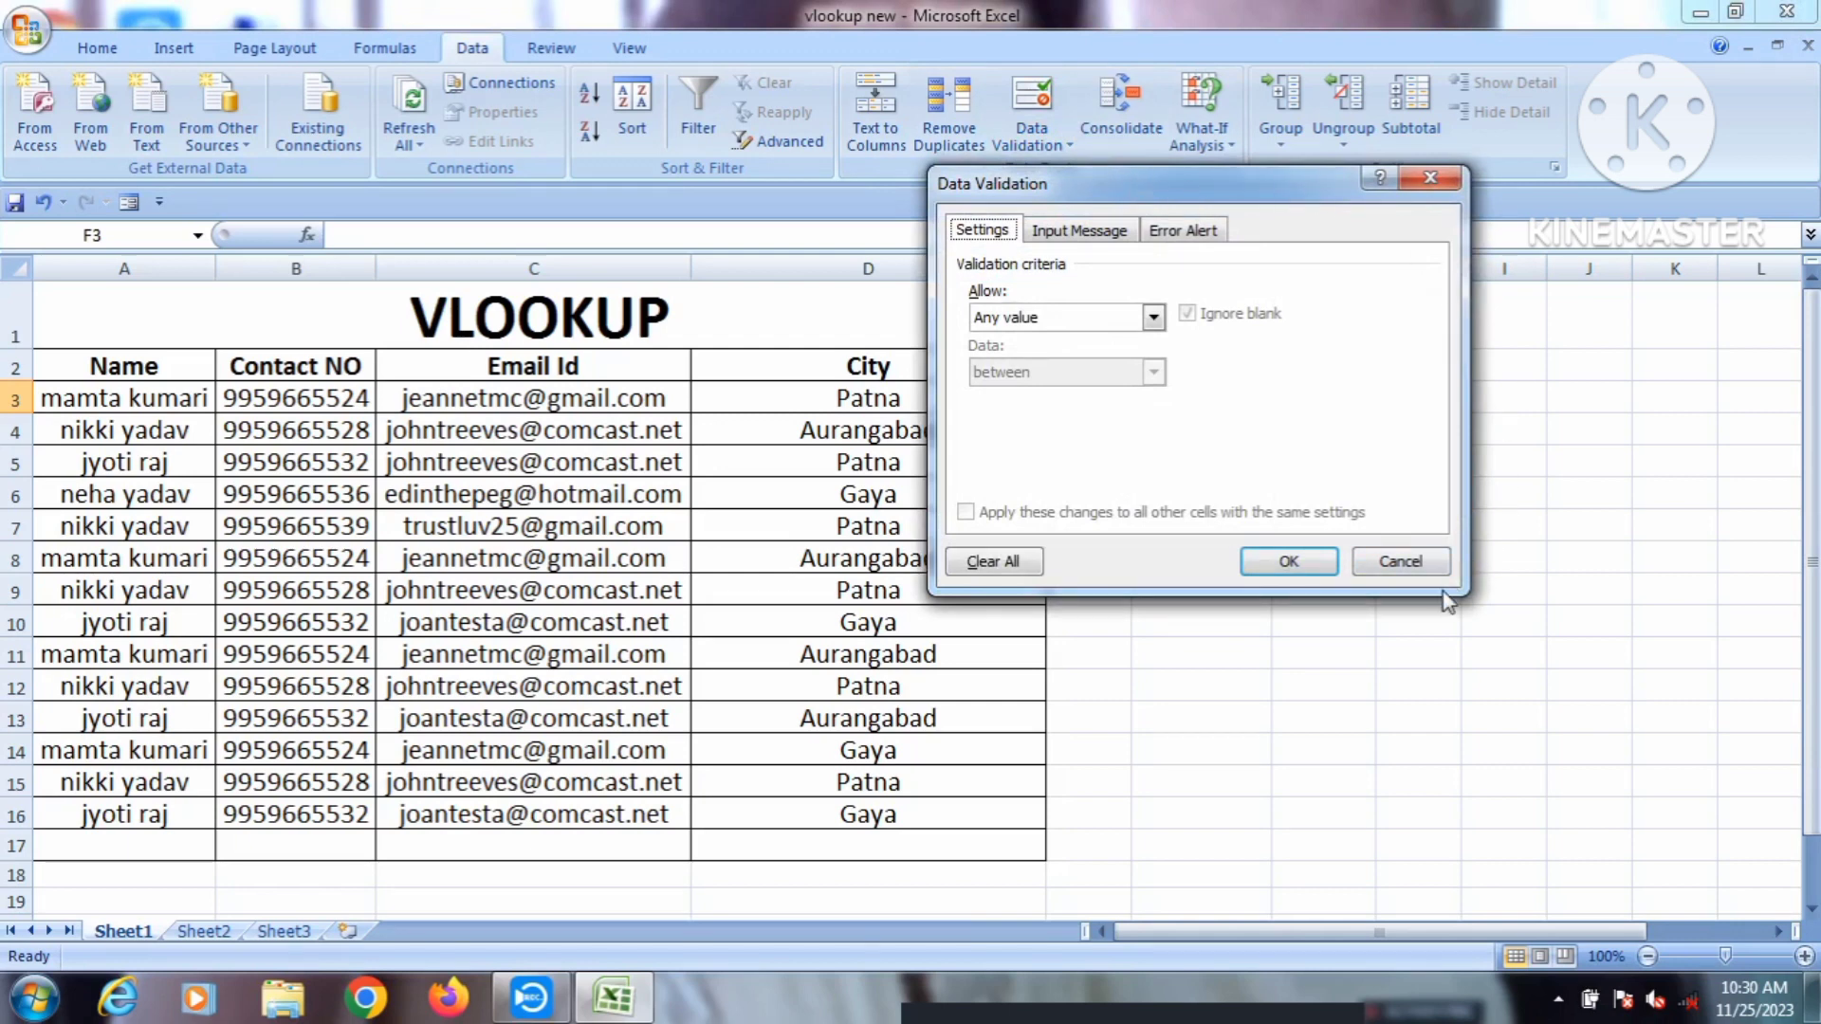
drag(1251, 172, 1480, 460)
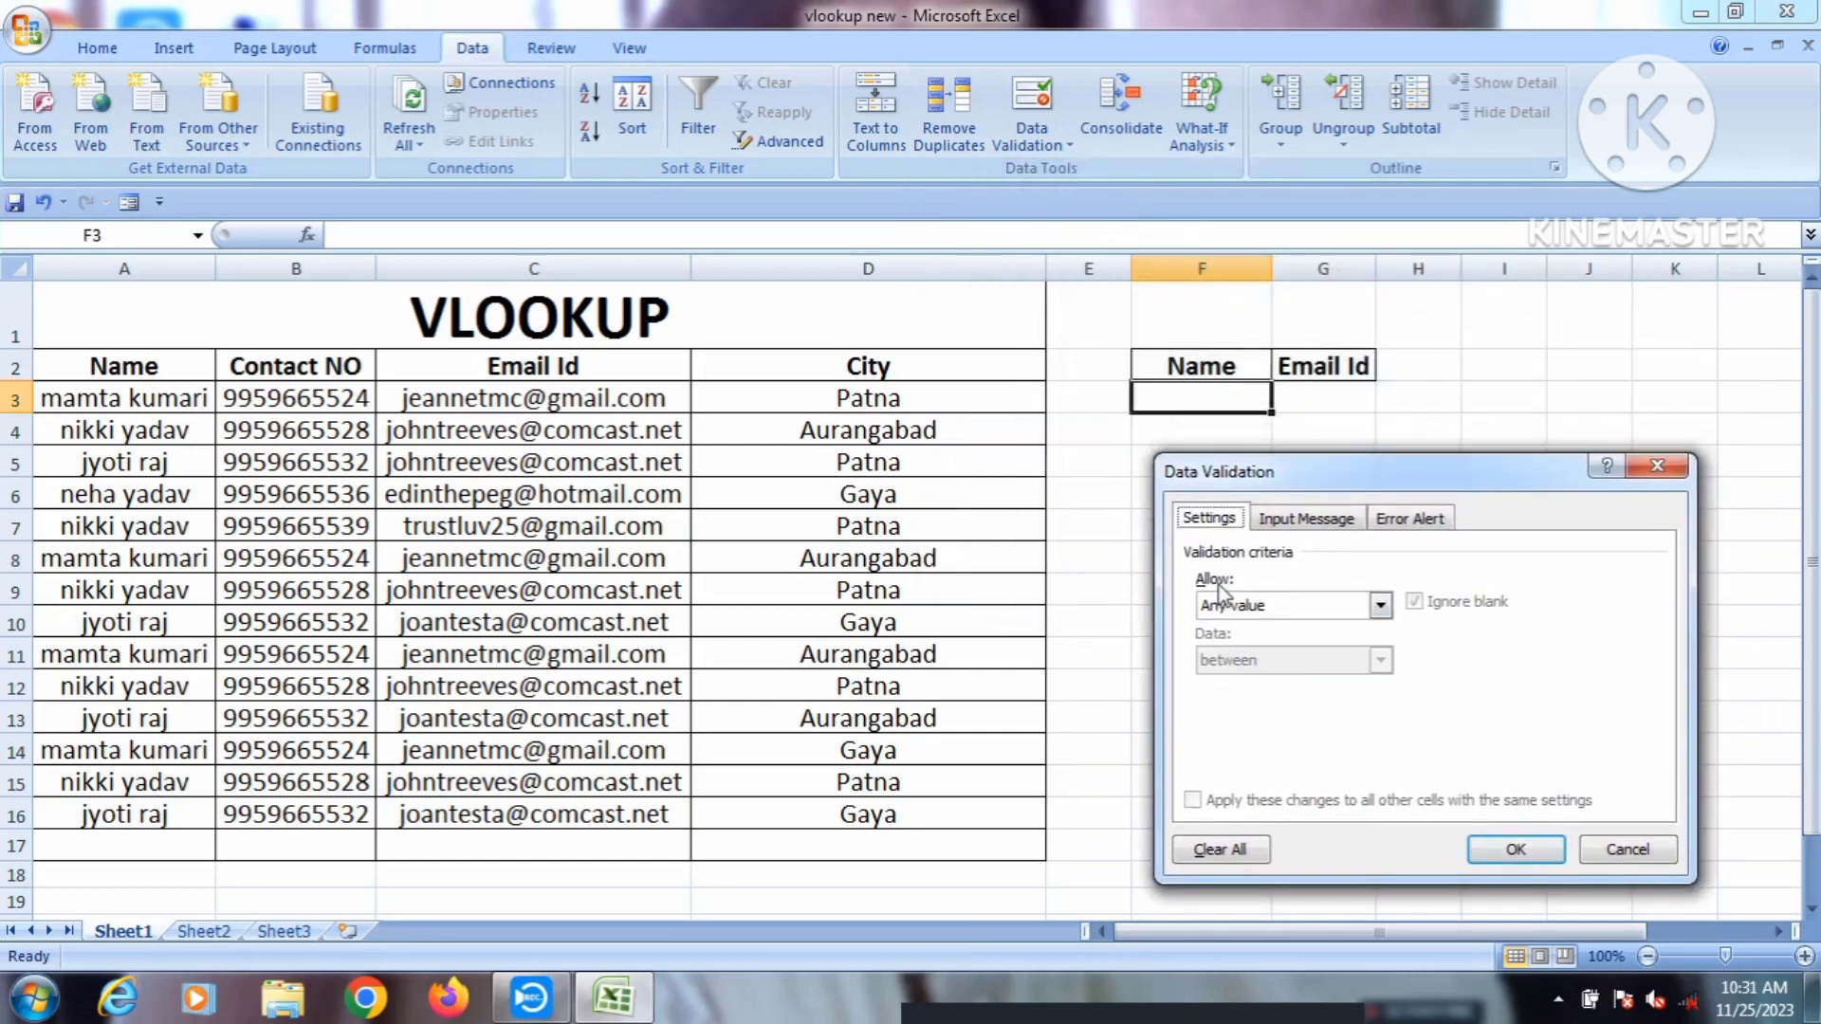
click(1293, 607)
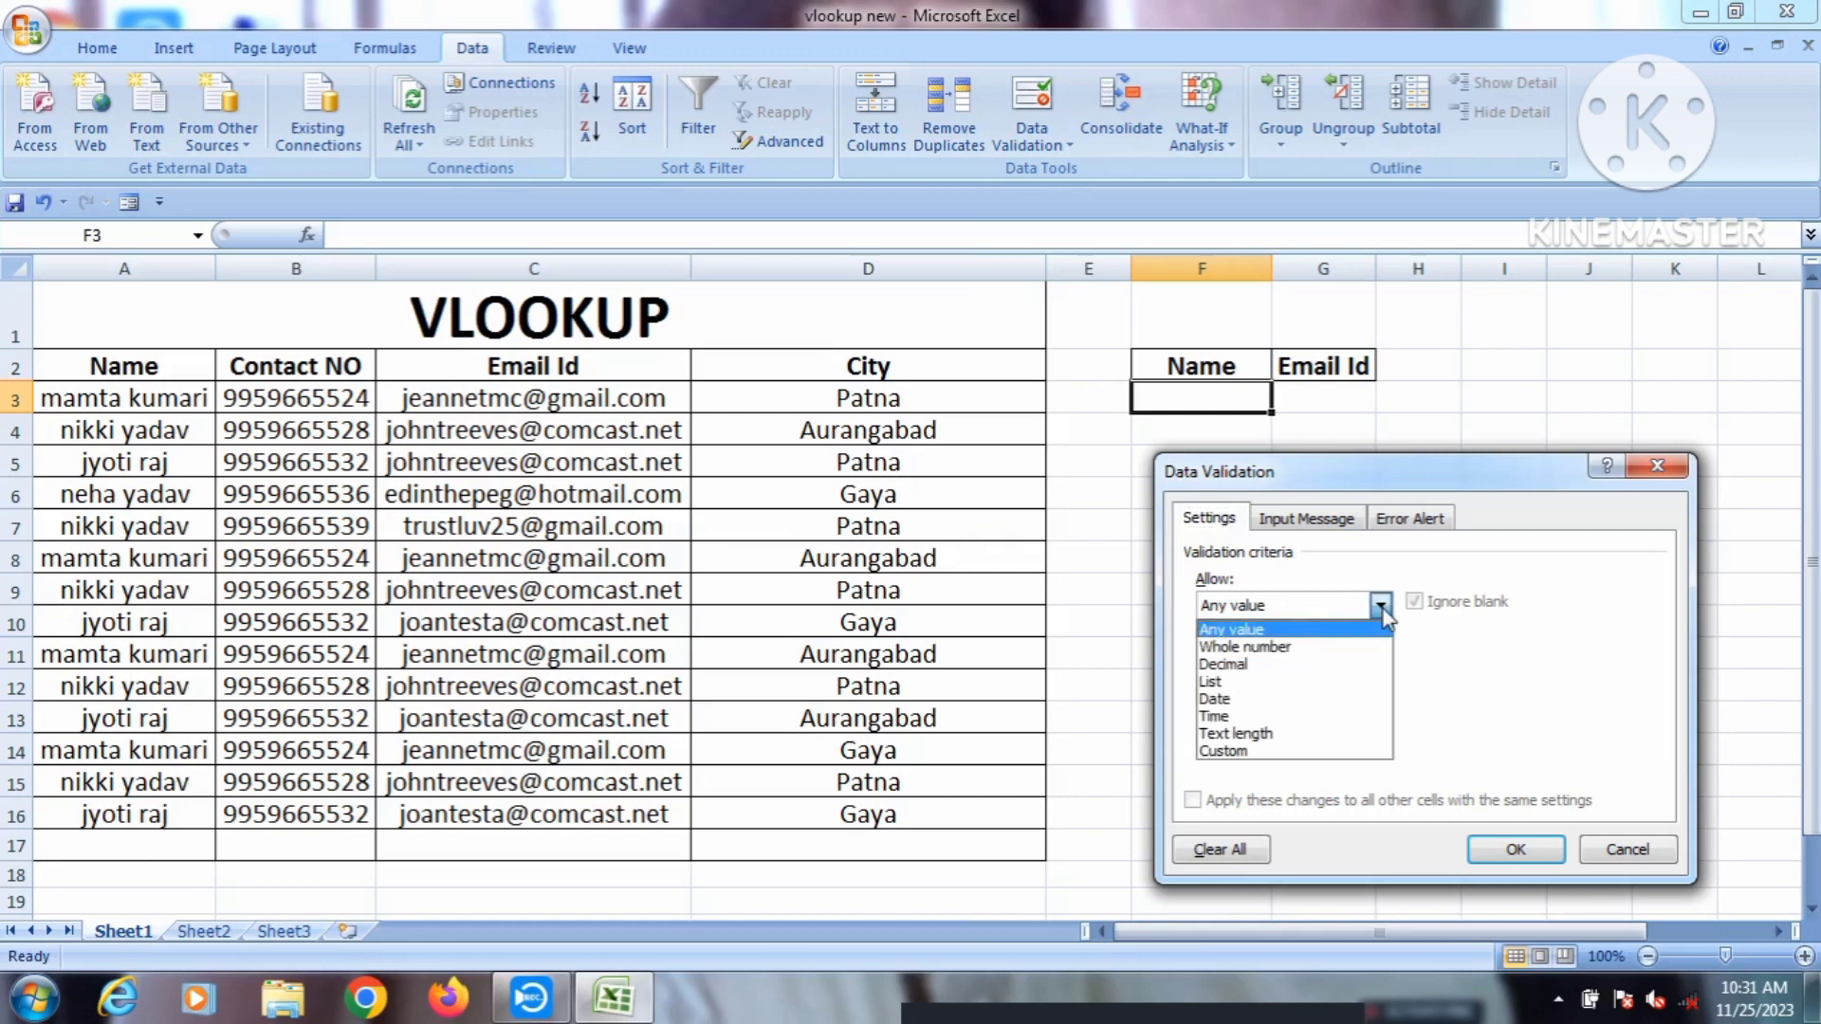
click(1224, 683)
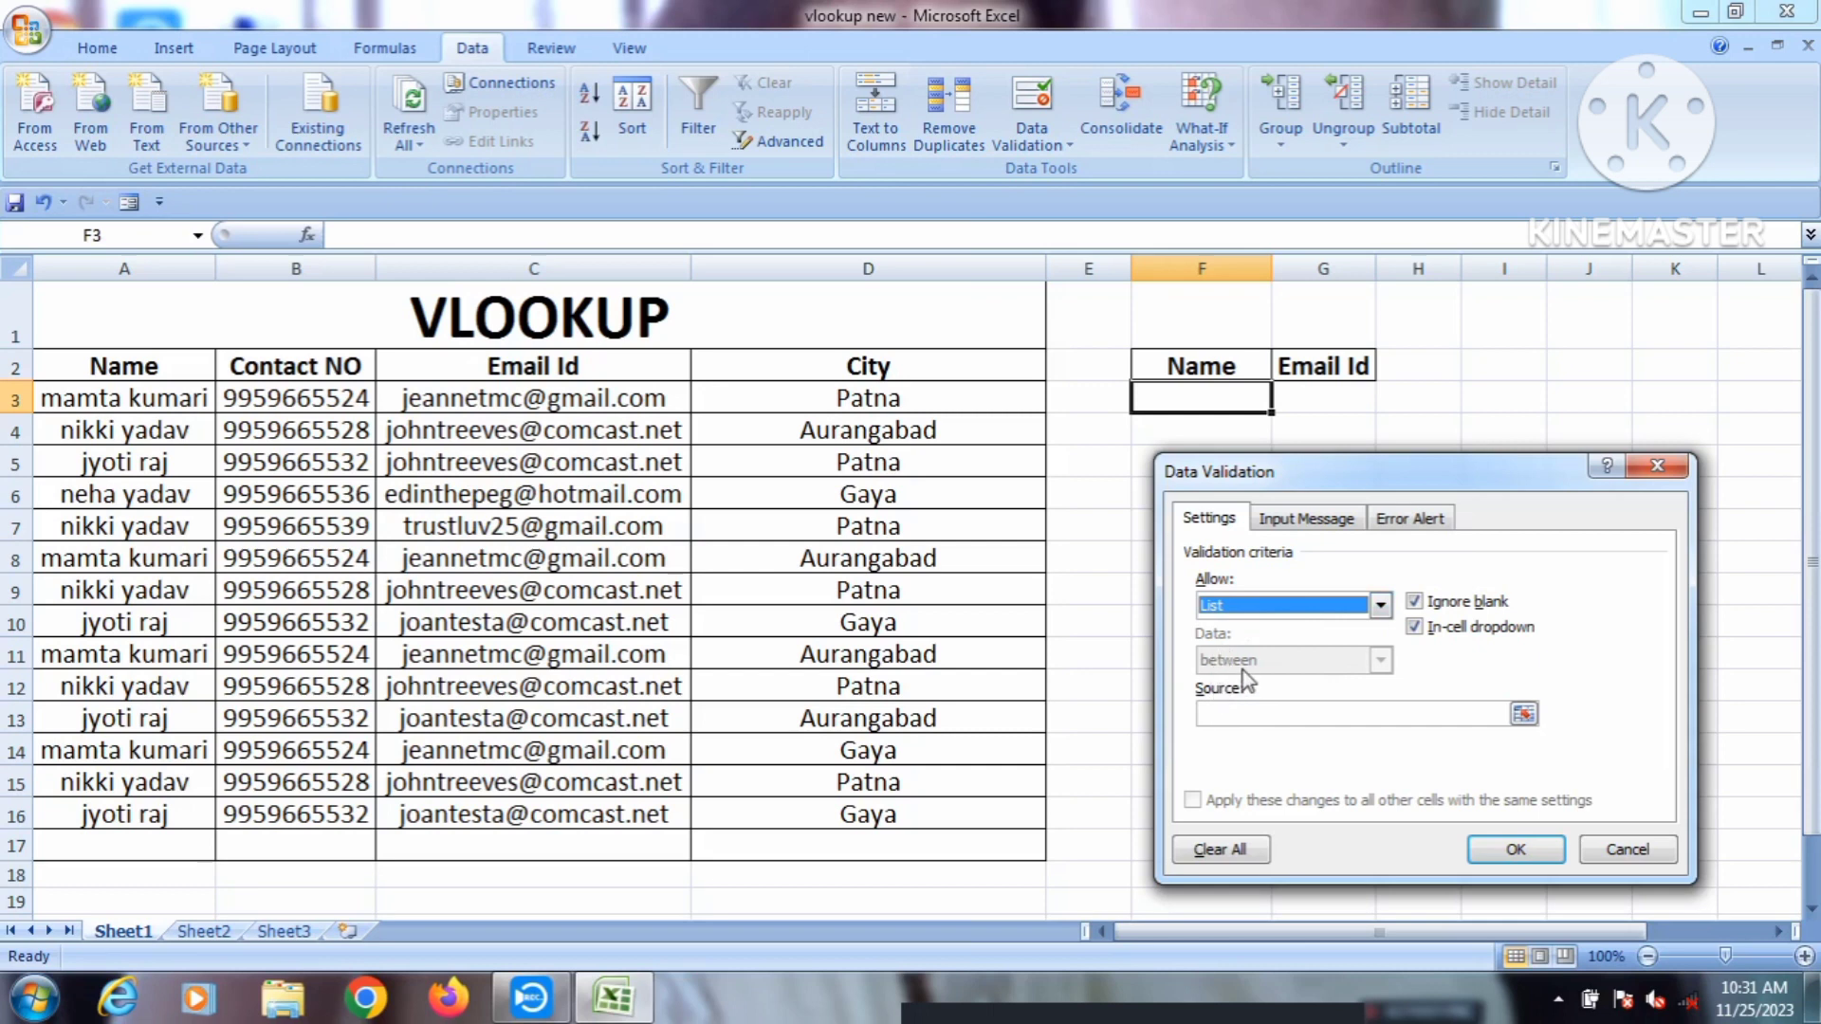
Step: Use the table's names in A3:A16 as the list source and apply the validation
click(1261, 714)
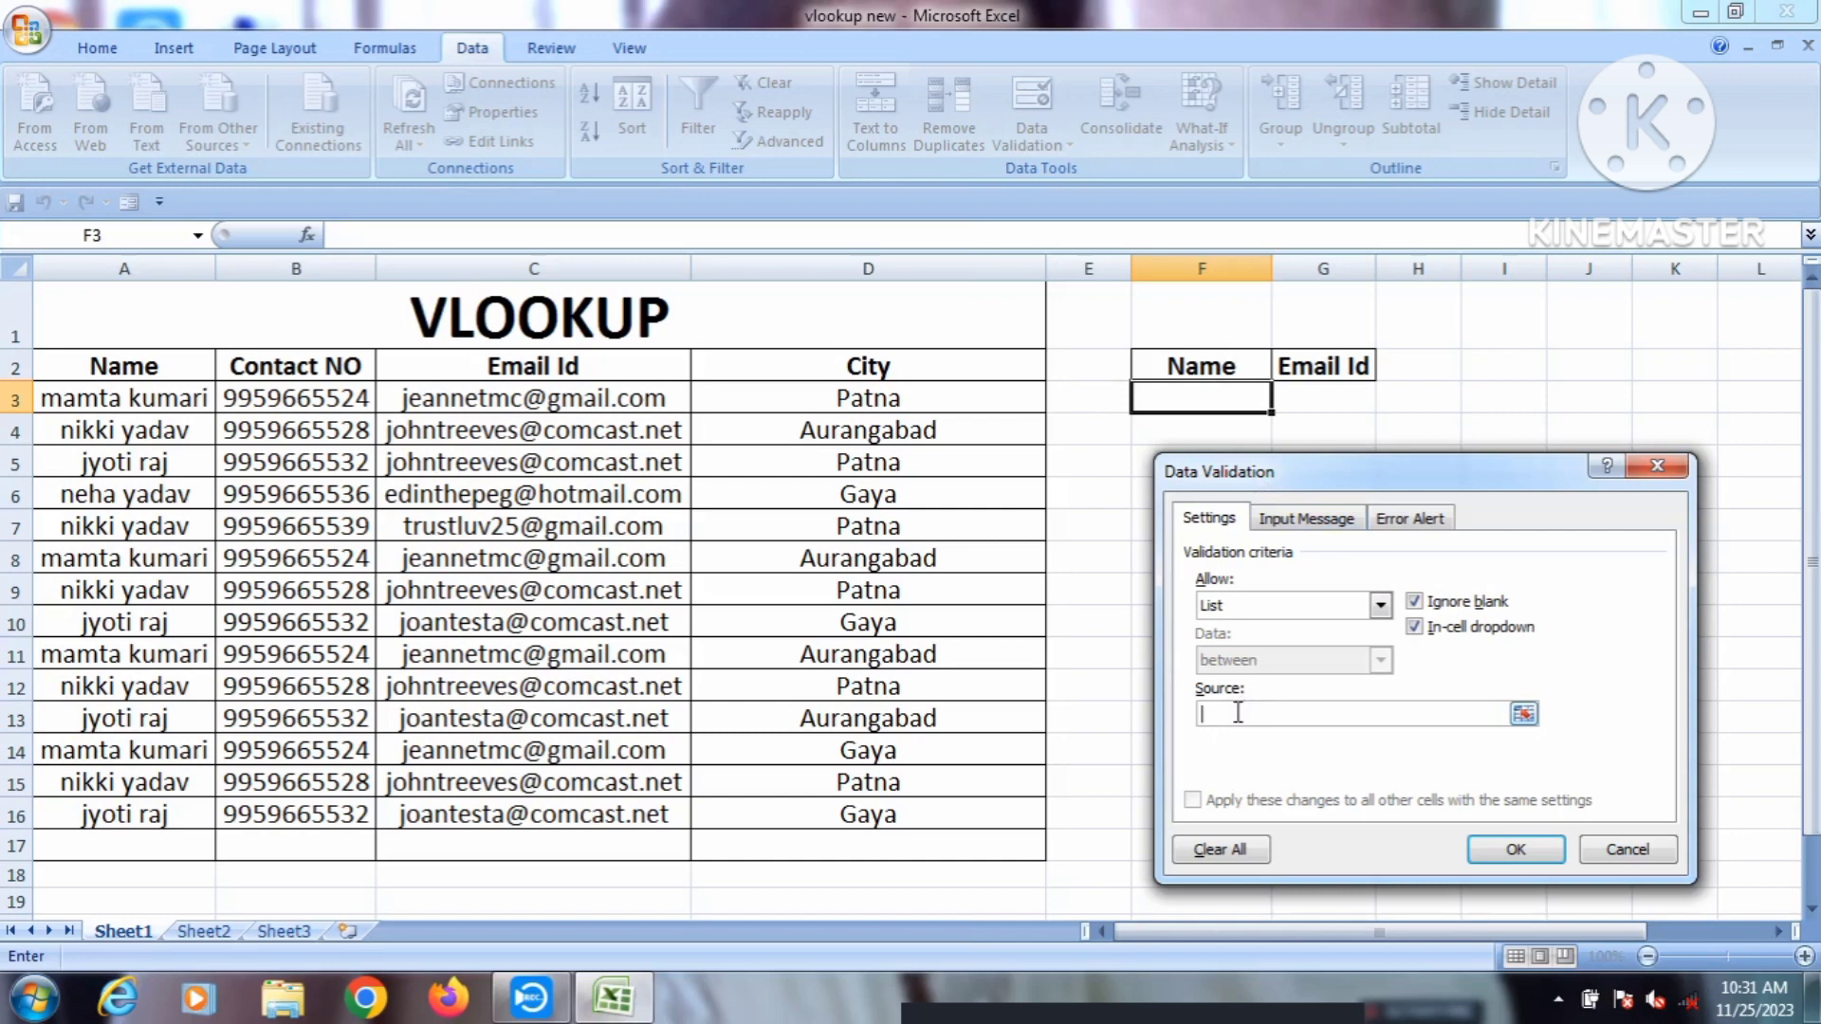
click(167, 400)
drag(167, 400, 142, 812)
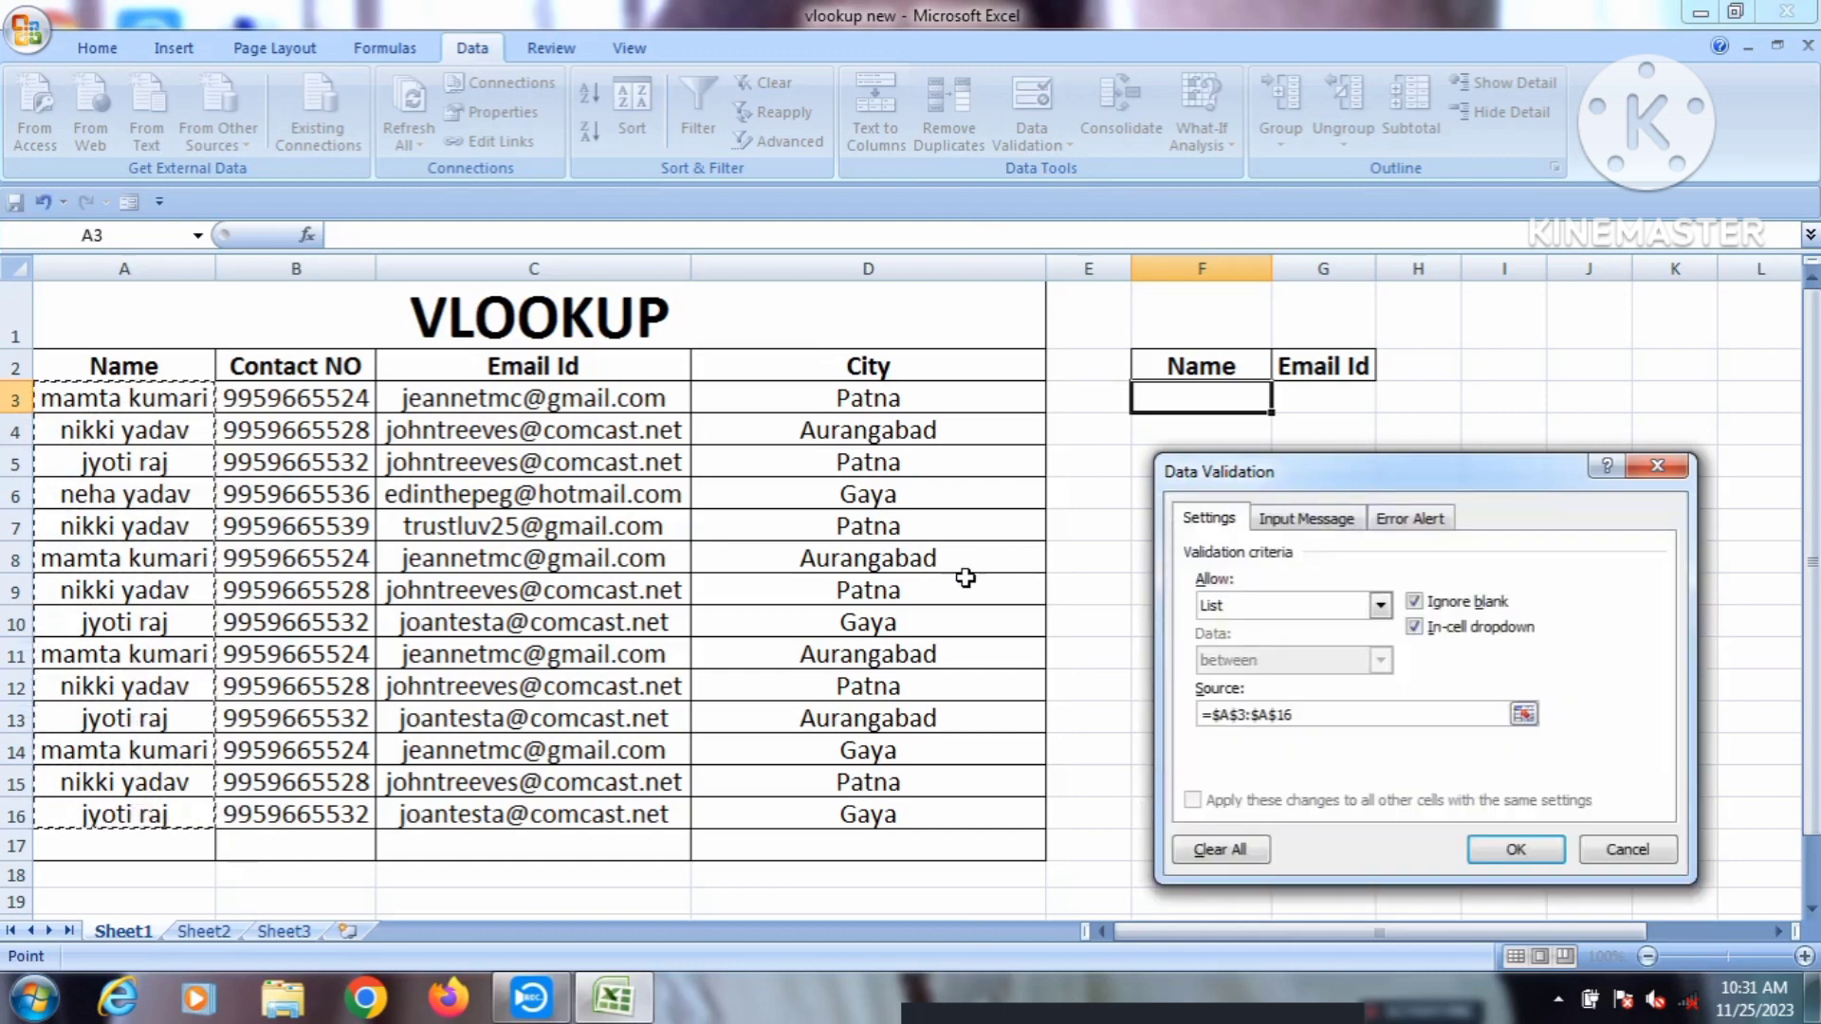
click(1538, 853)
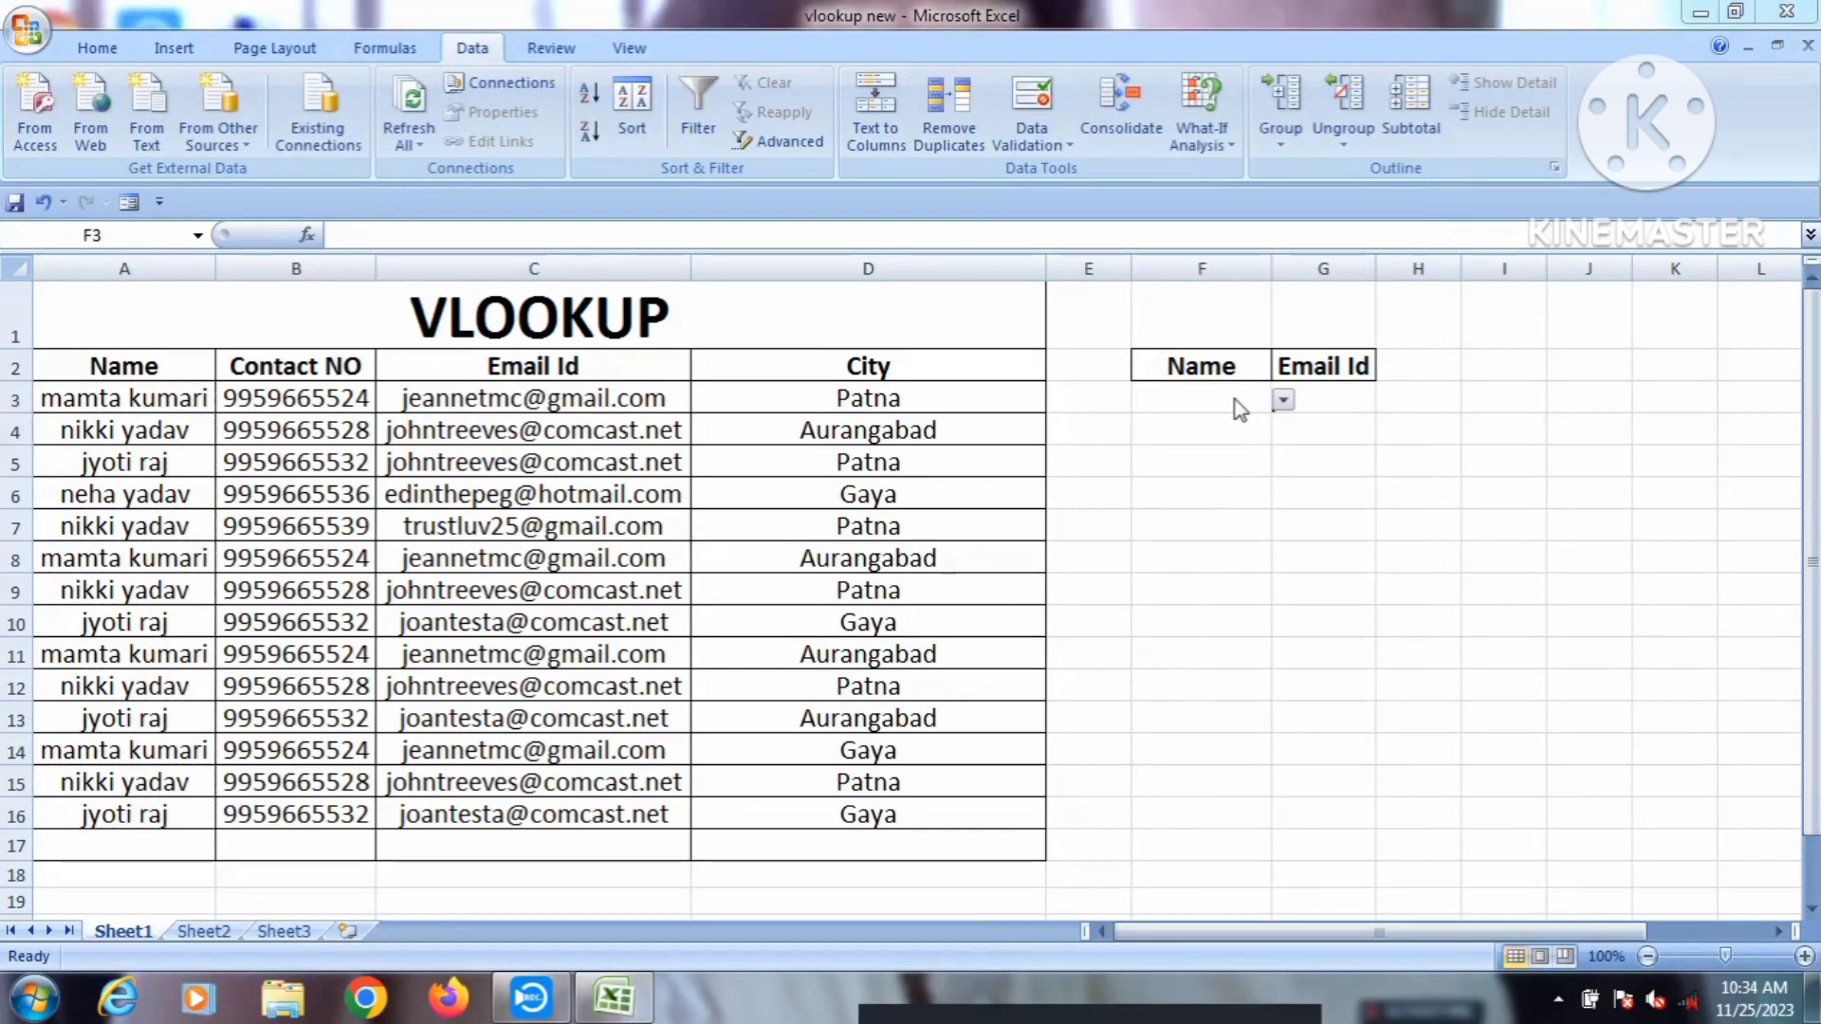
Step: Pick the first name from the drop-down list in cell F3
click(1233, 398)
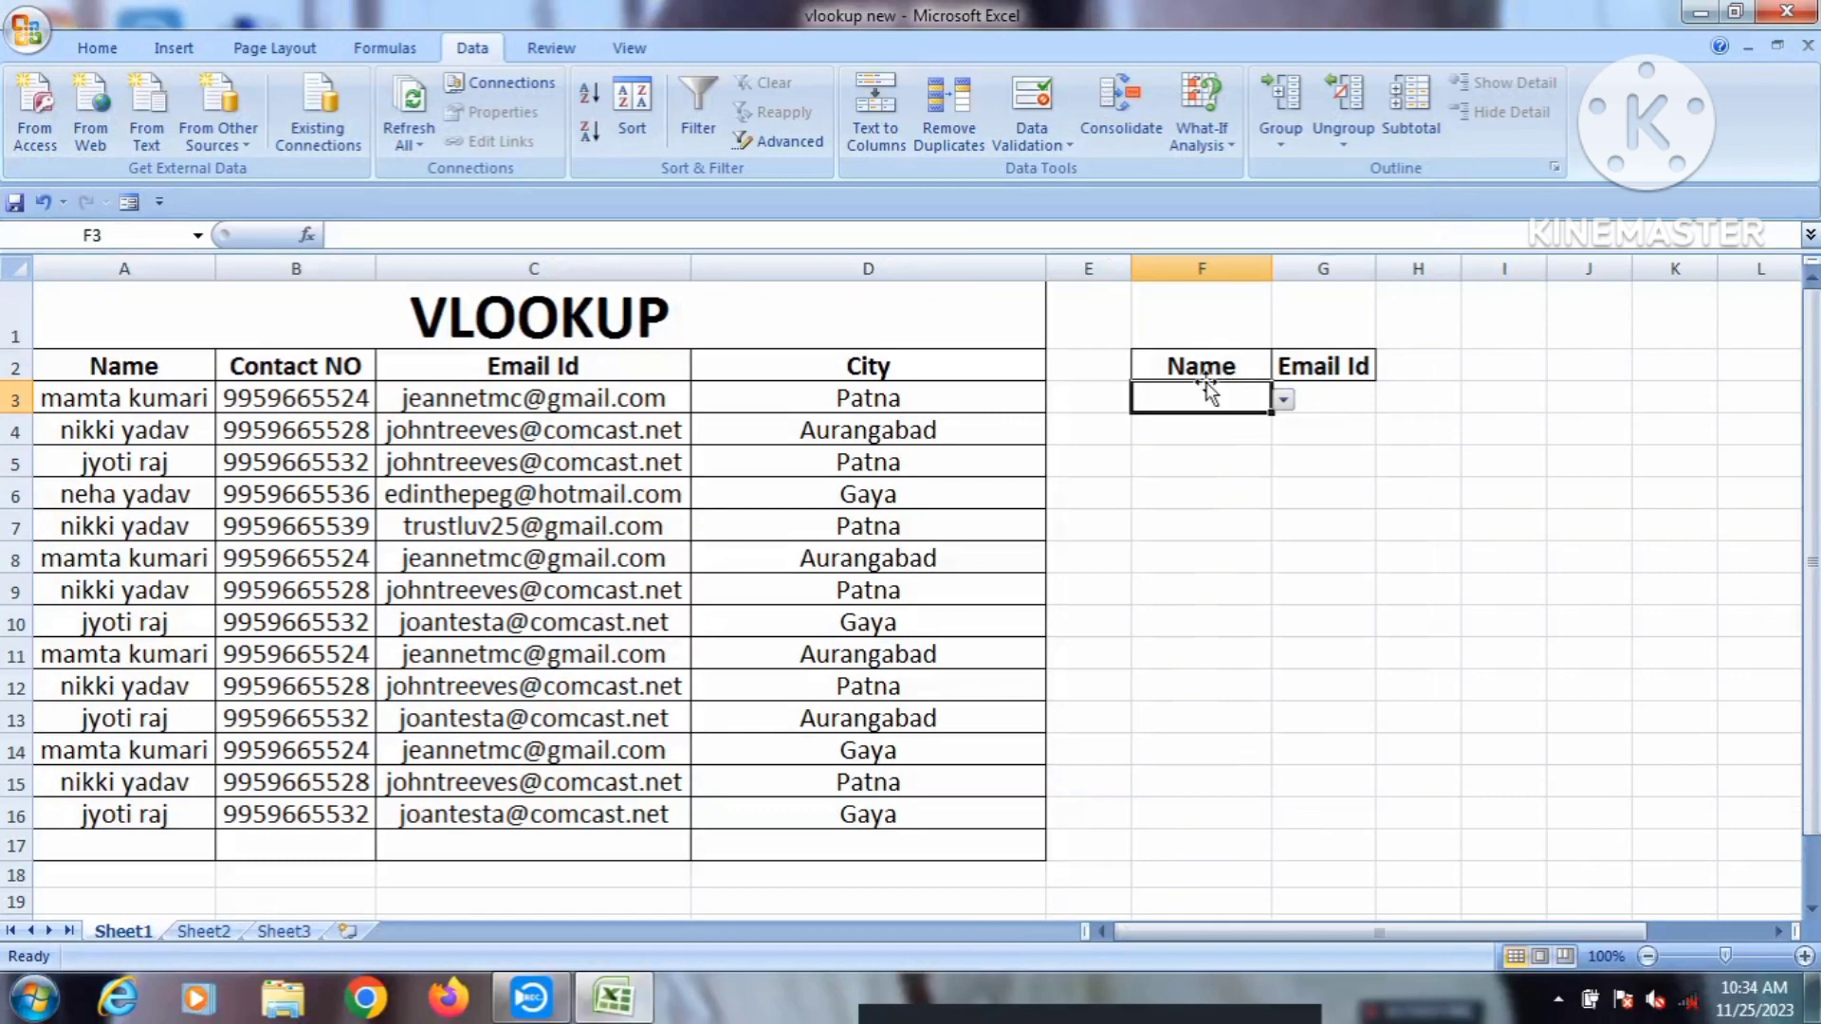
click(1284, 402)
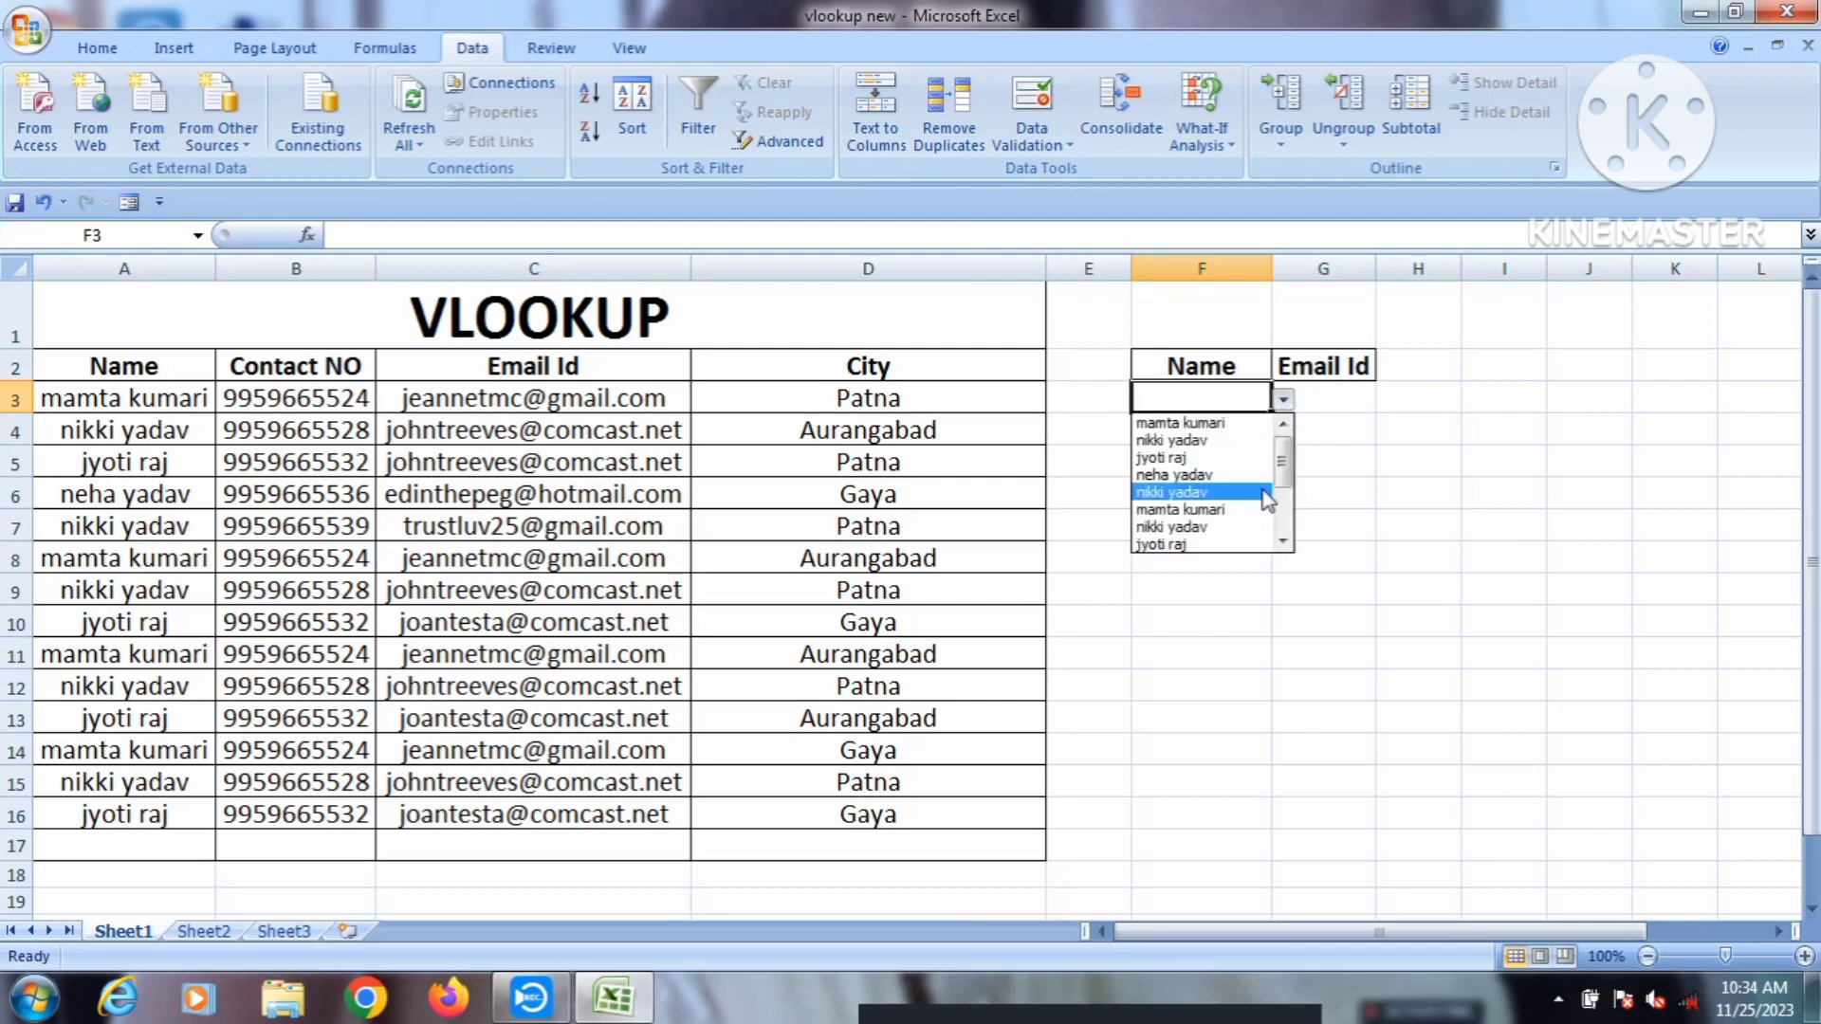
mouse_move(1290, 465)
mouse_down()
mouse_move(1288, 526)
mouse_move(1287, 453)
mouse_up()
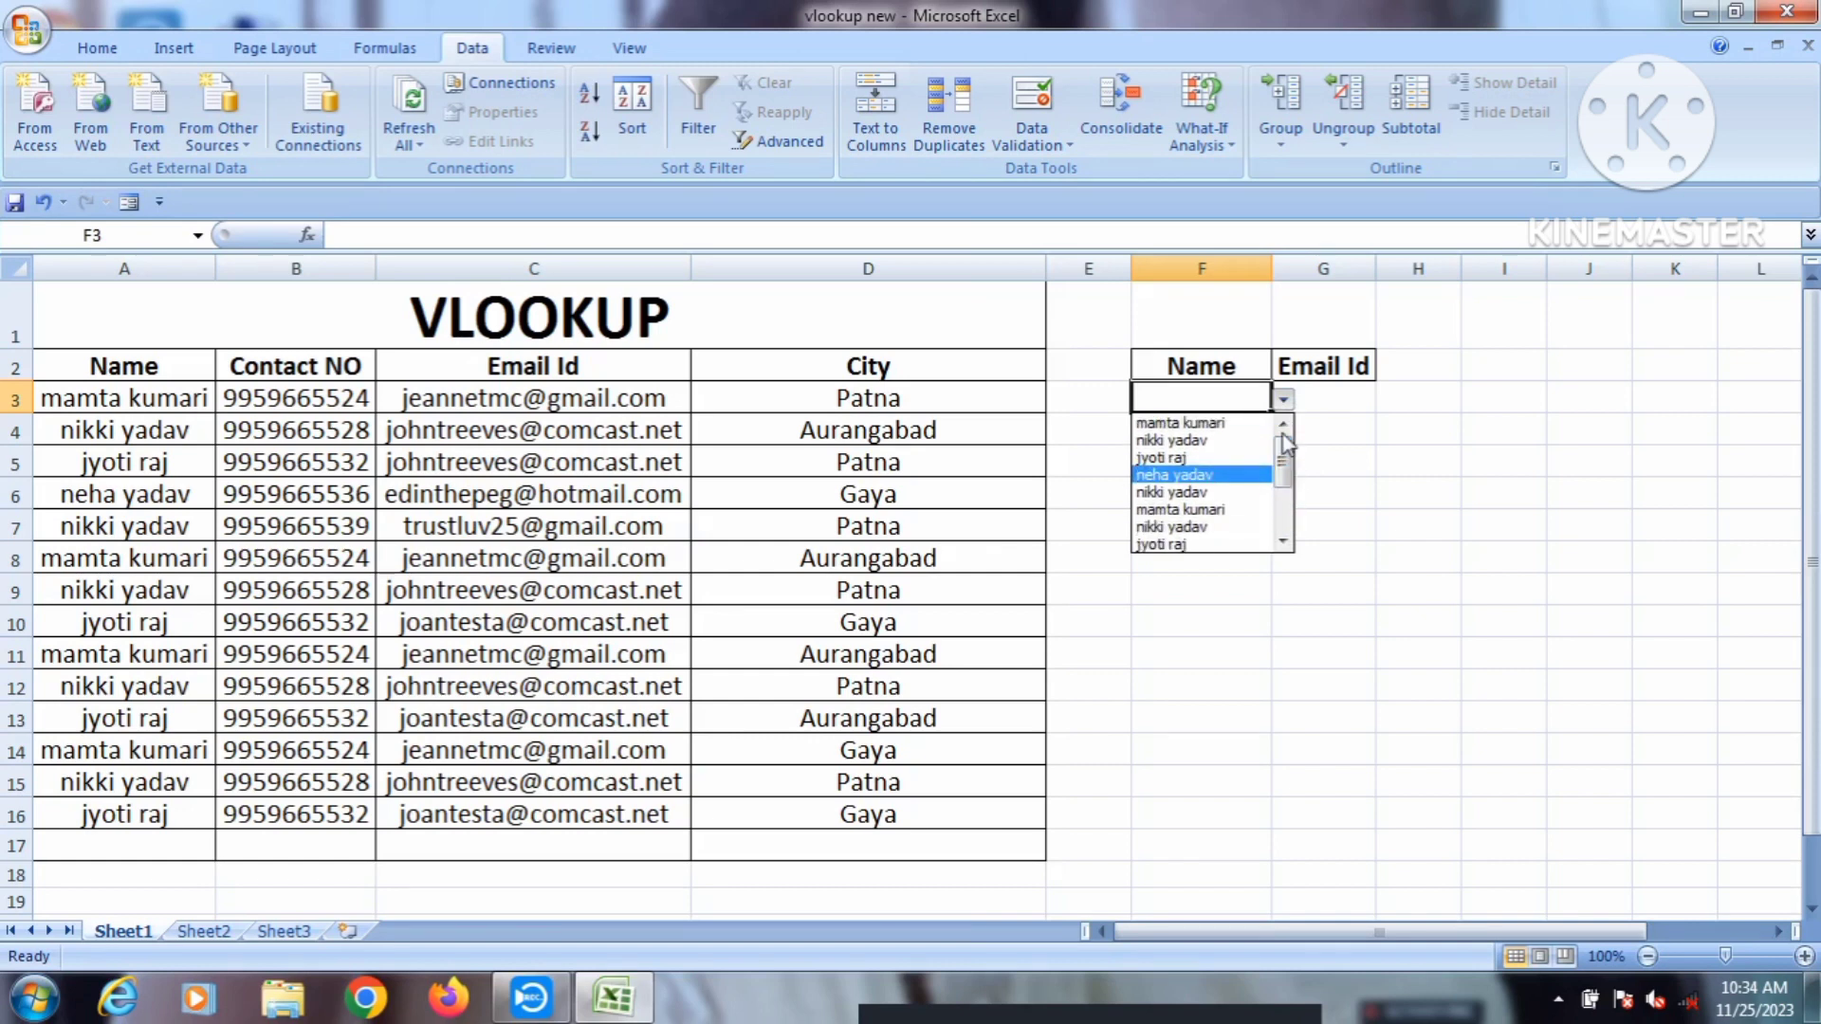
click(1233, 424)
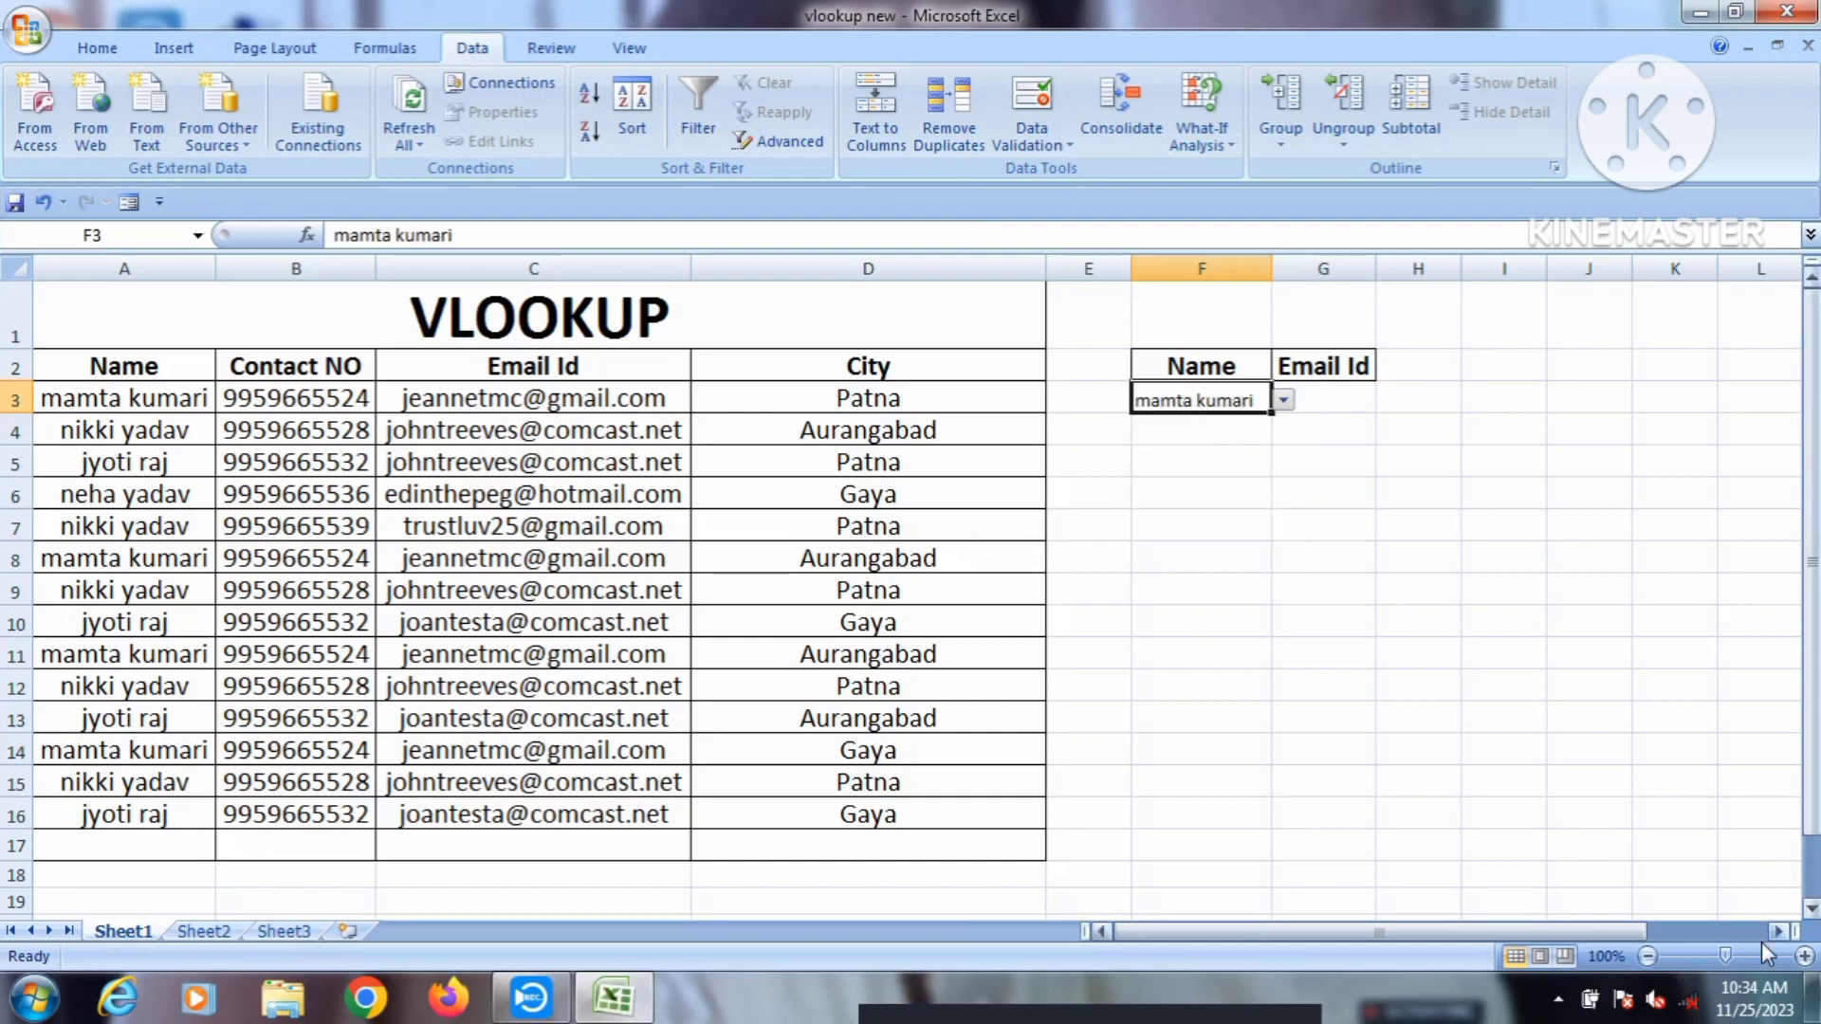
Step: Increase the font size of the selected name in cell F3 to 14
click(1804, 957)
click(1805, 956)
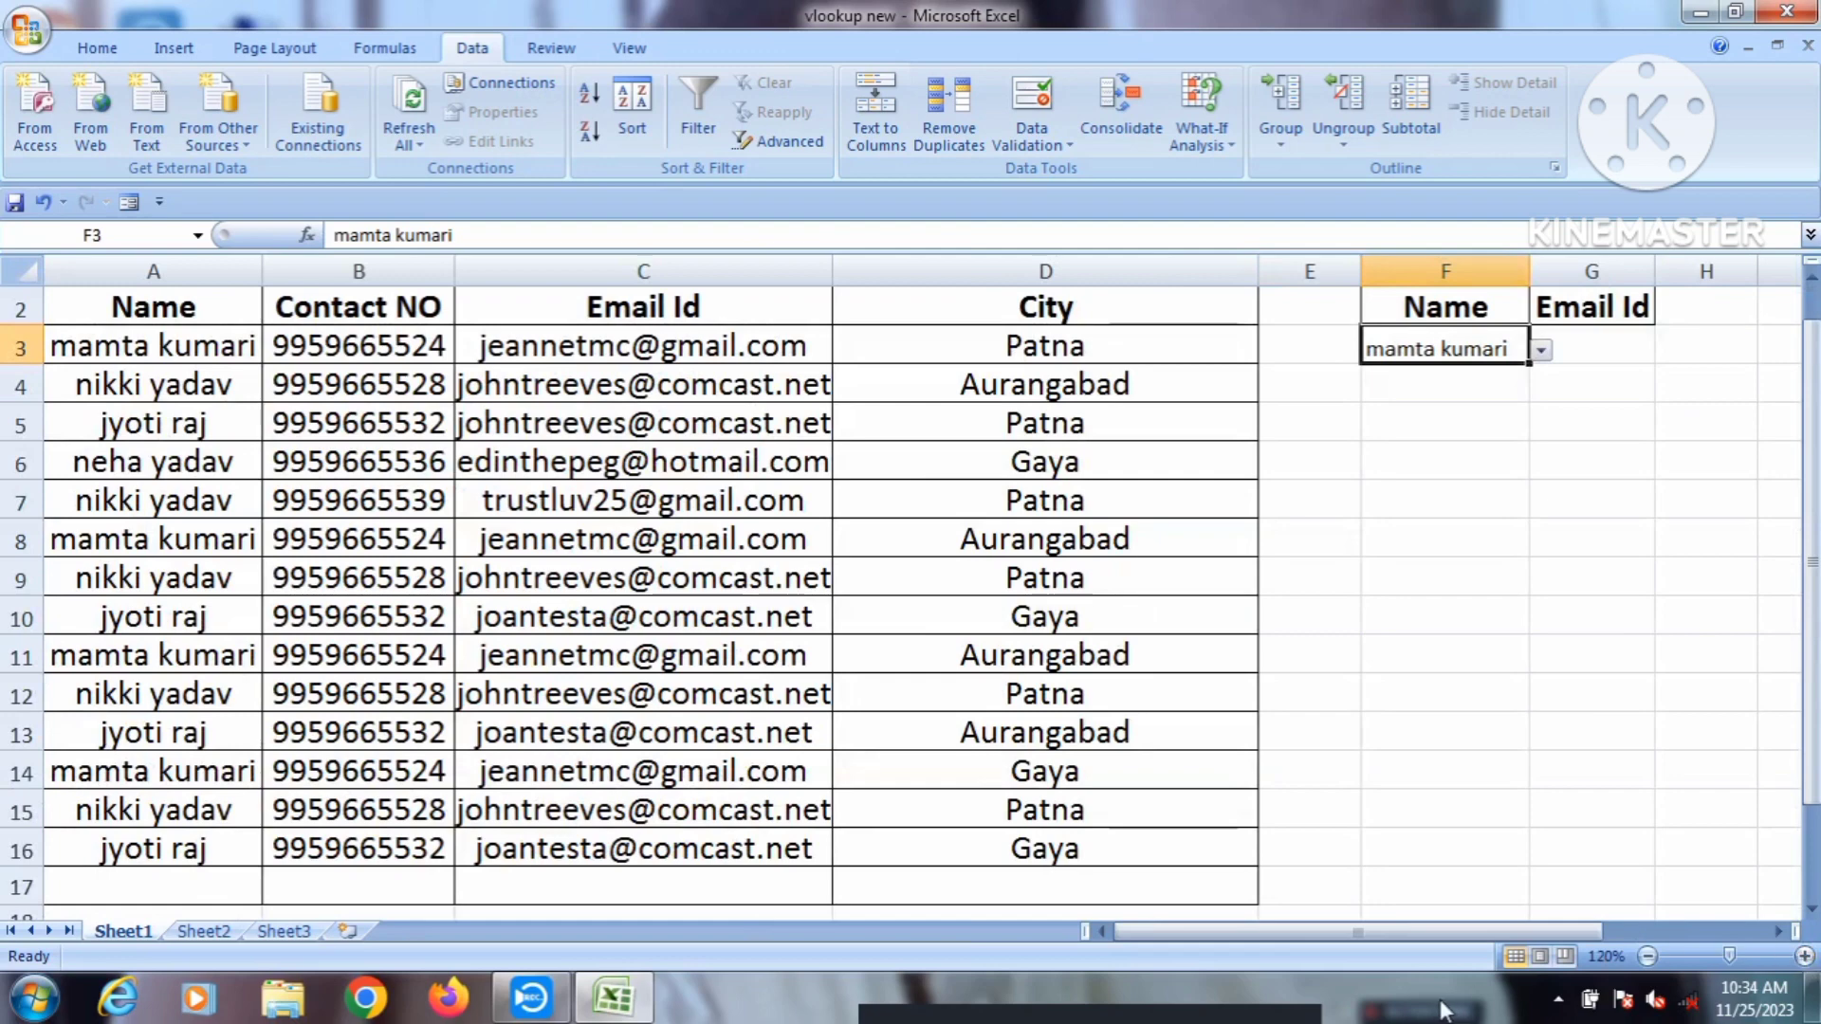
drag(1602, 933, 1766, 934)
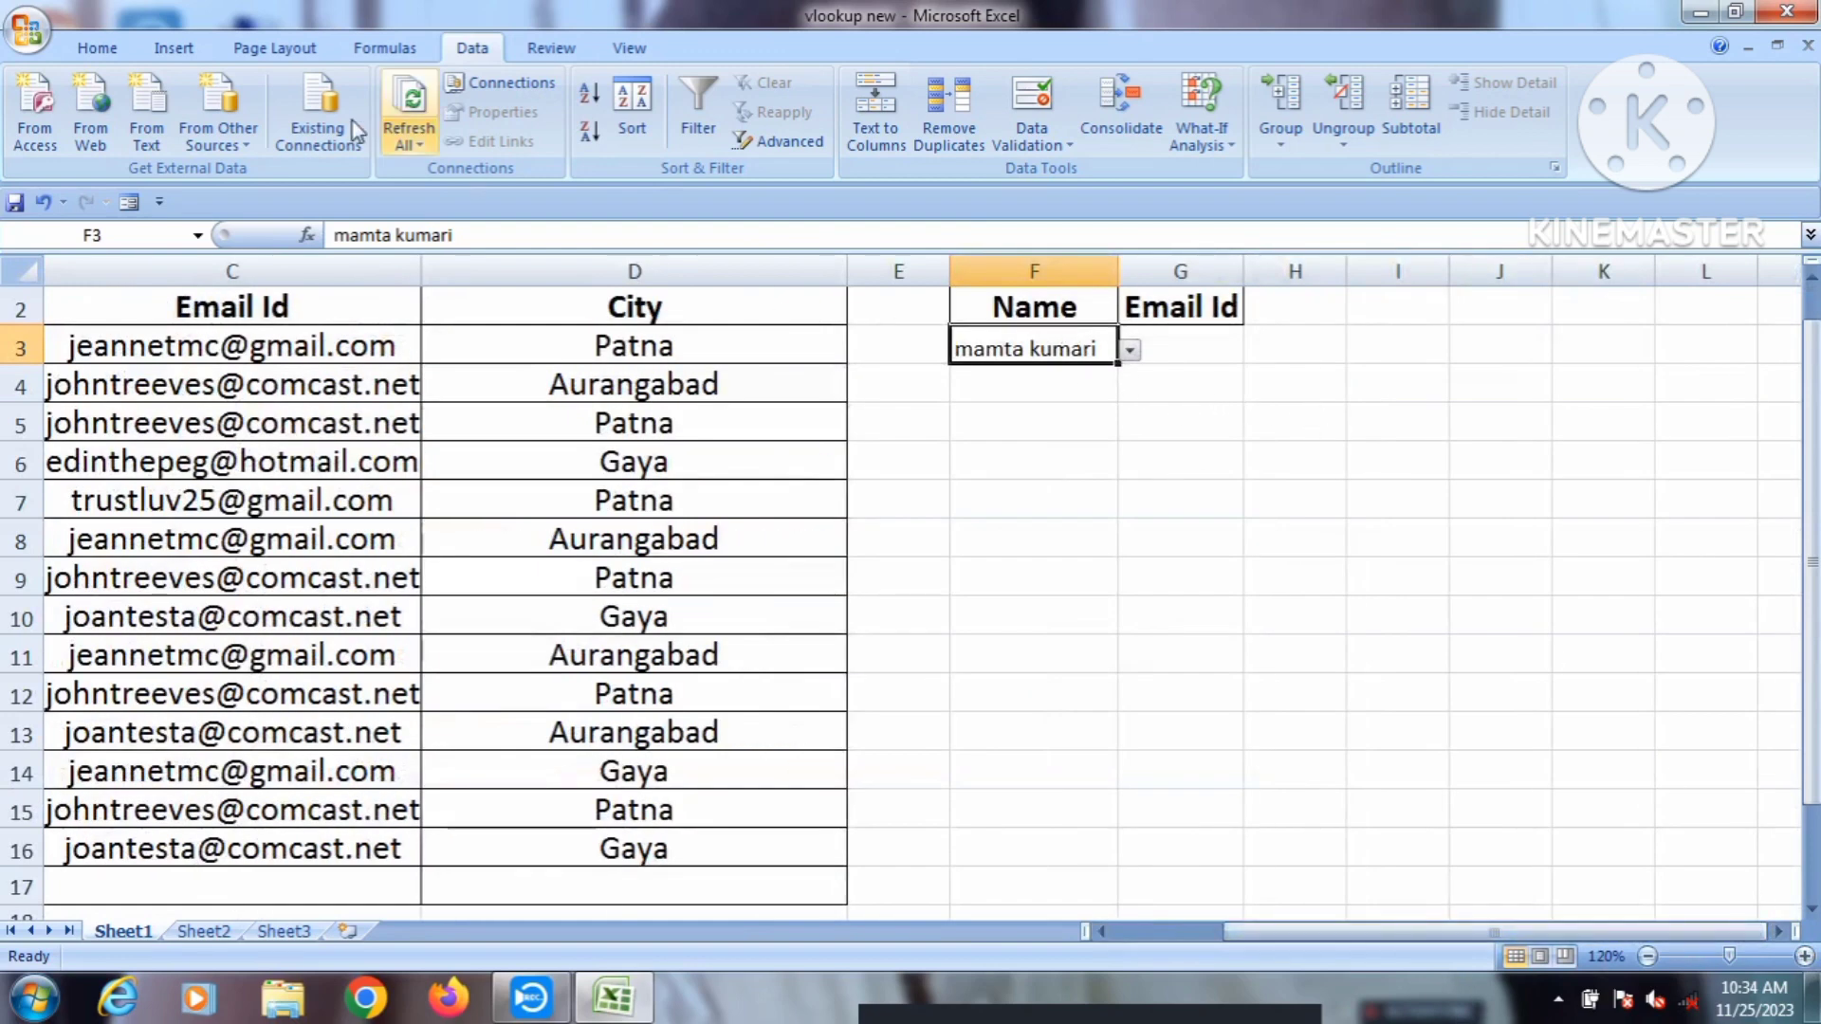
click(98, 48)
click(434, 94)
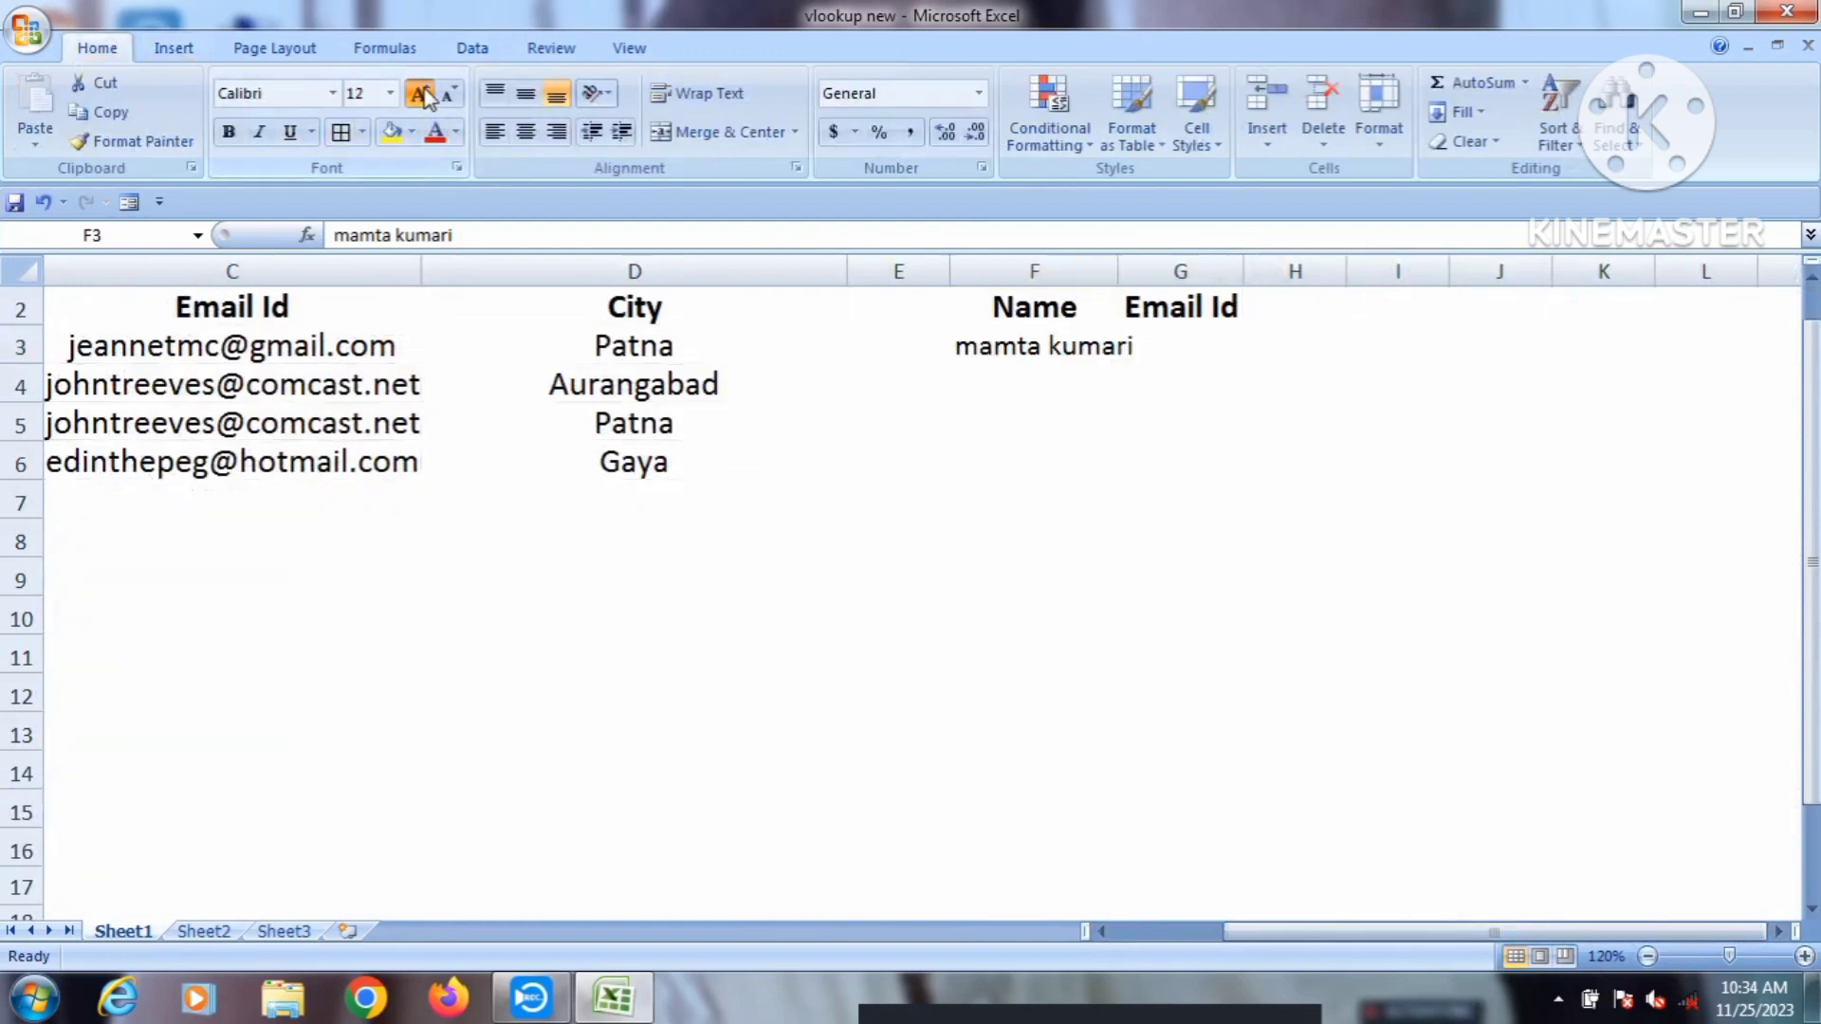
click(434, 94)
click(434, 94)
click(449, 94)
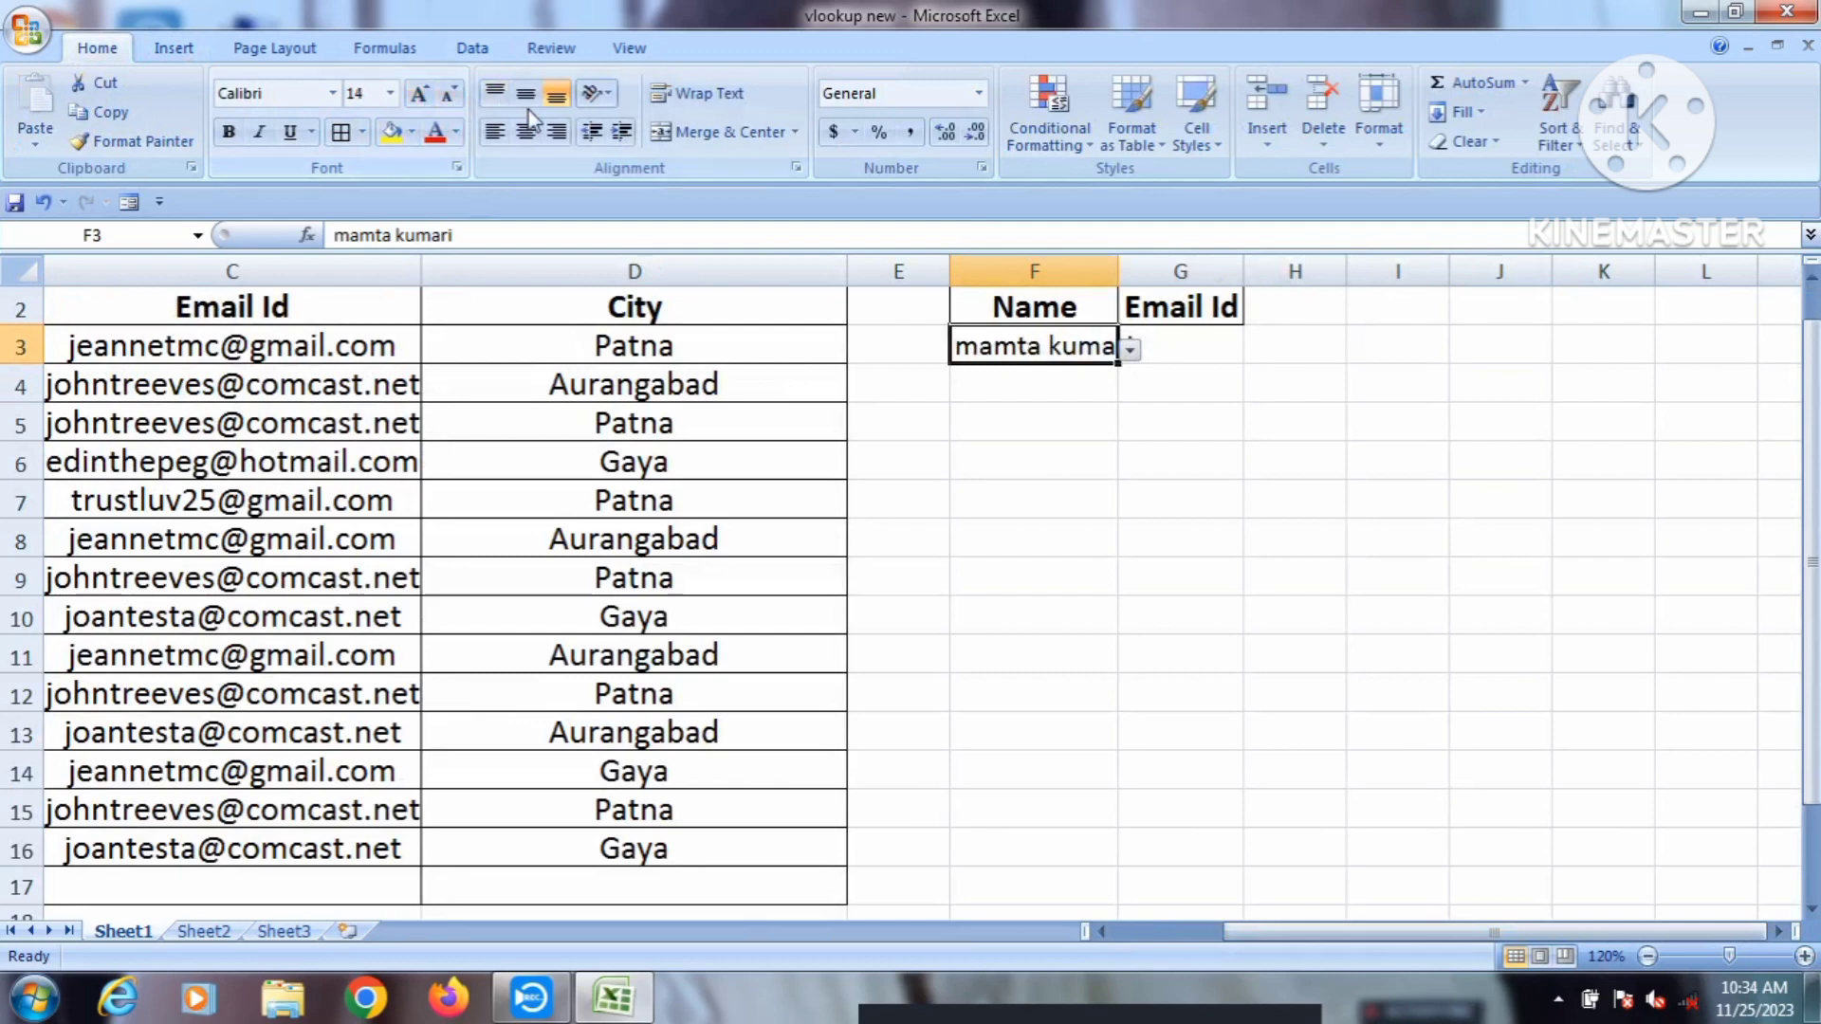
Step: Center the name in F3 vertically and horizontally and autofit the width of column F
click(526, 93)
click(529, 131)
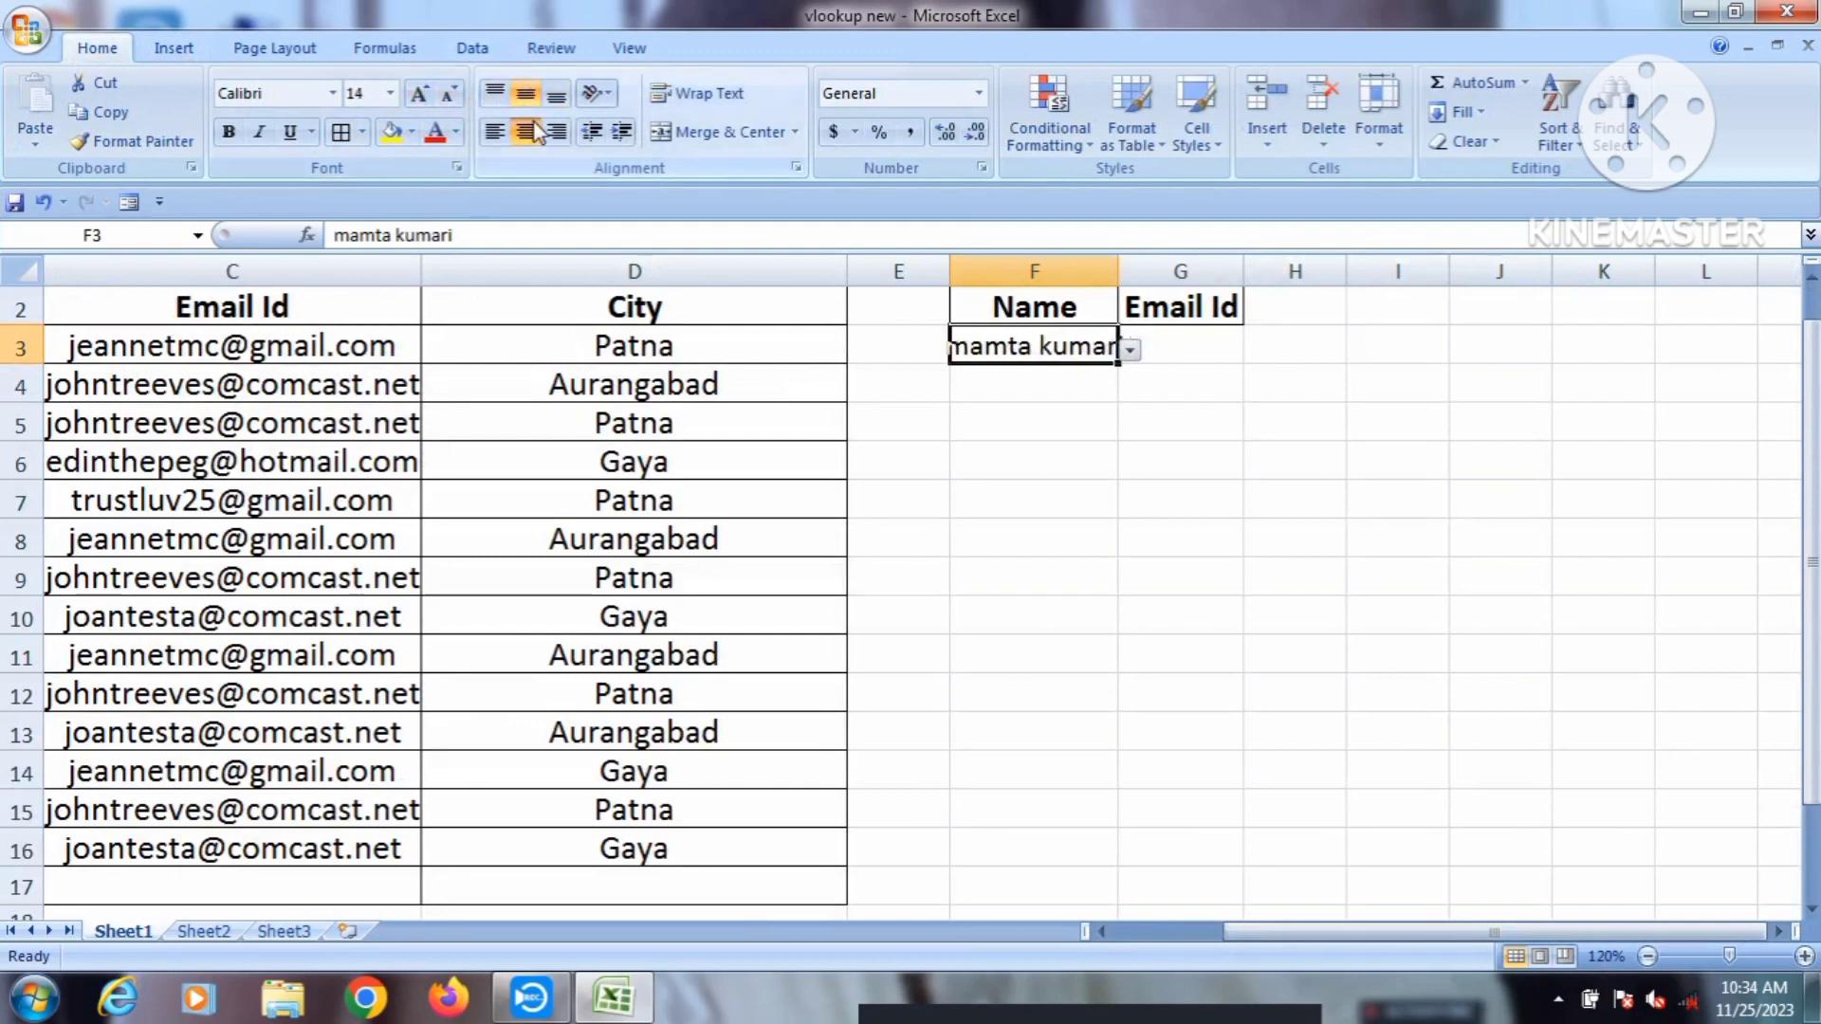
double_click(1119, 271)
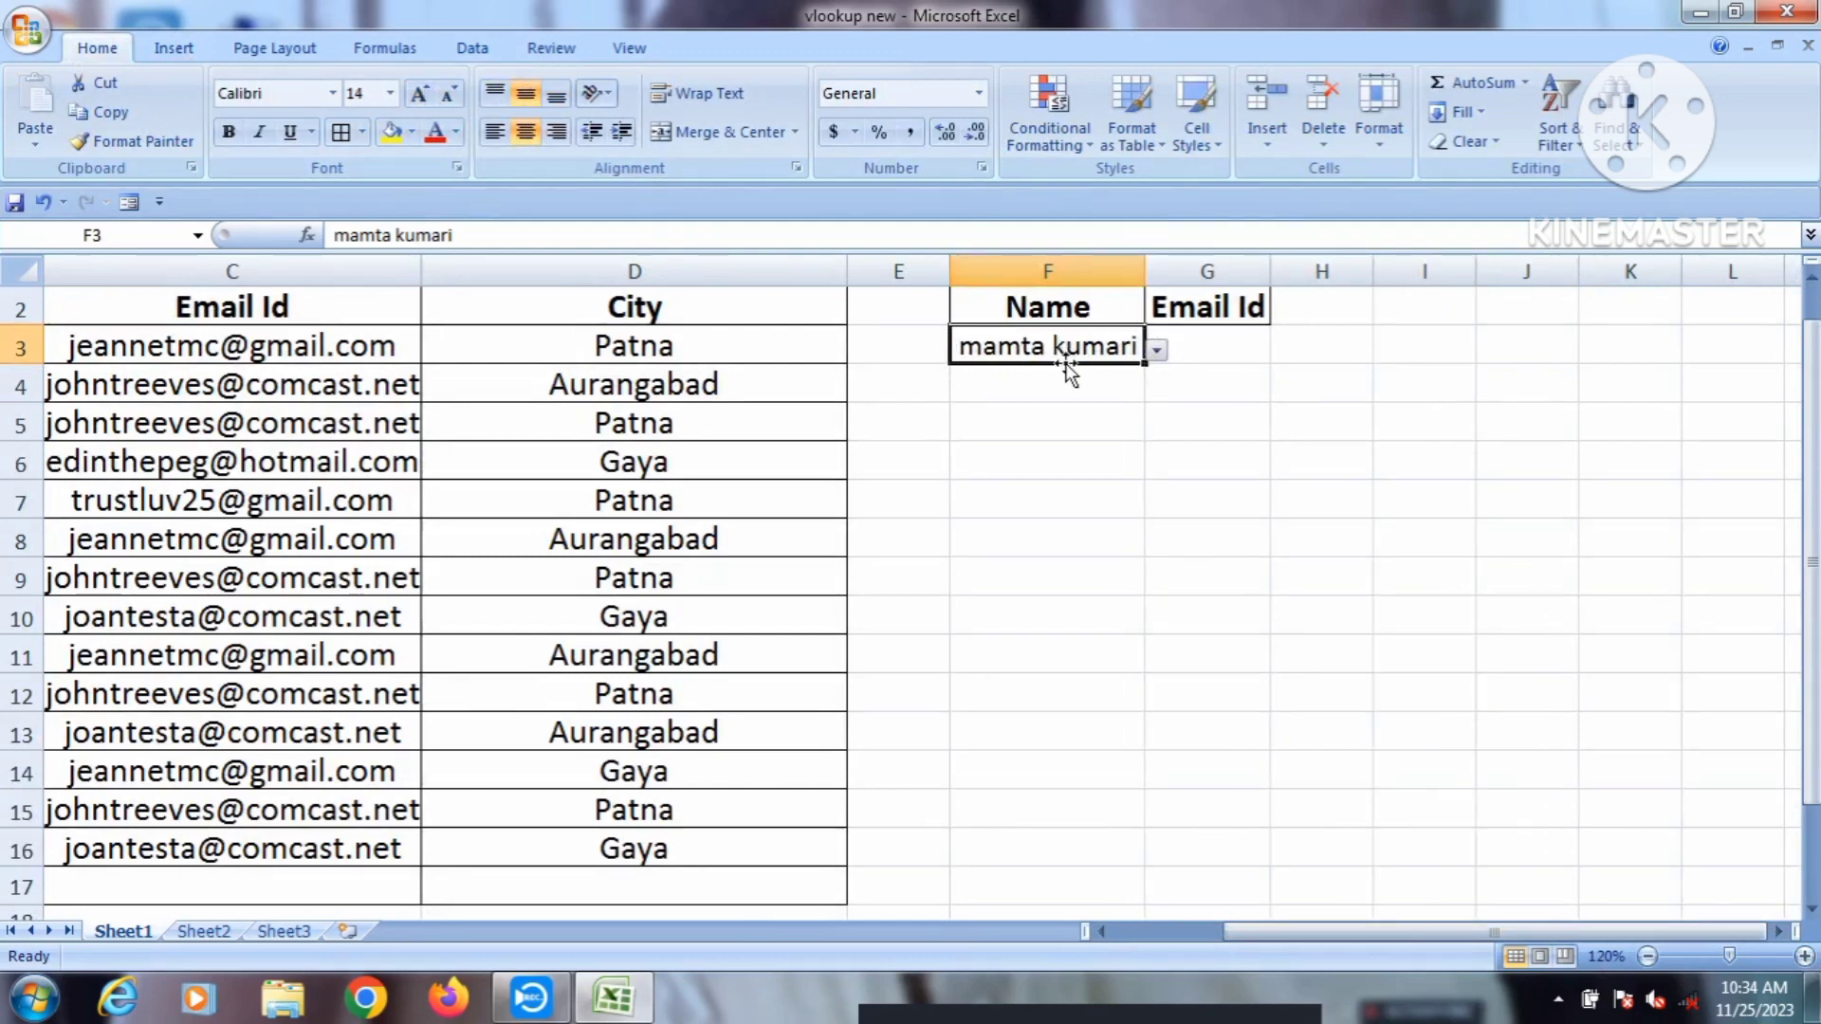
Step: Choose the seventh name in F3's drop-down list and widen column G to hold an email address
click(1157, 349)
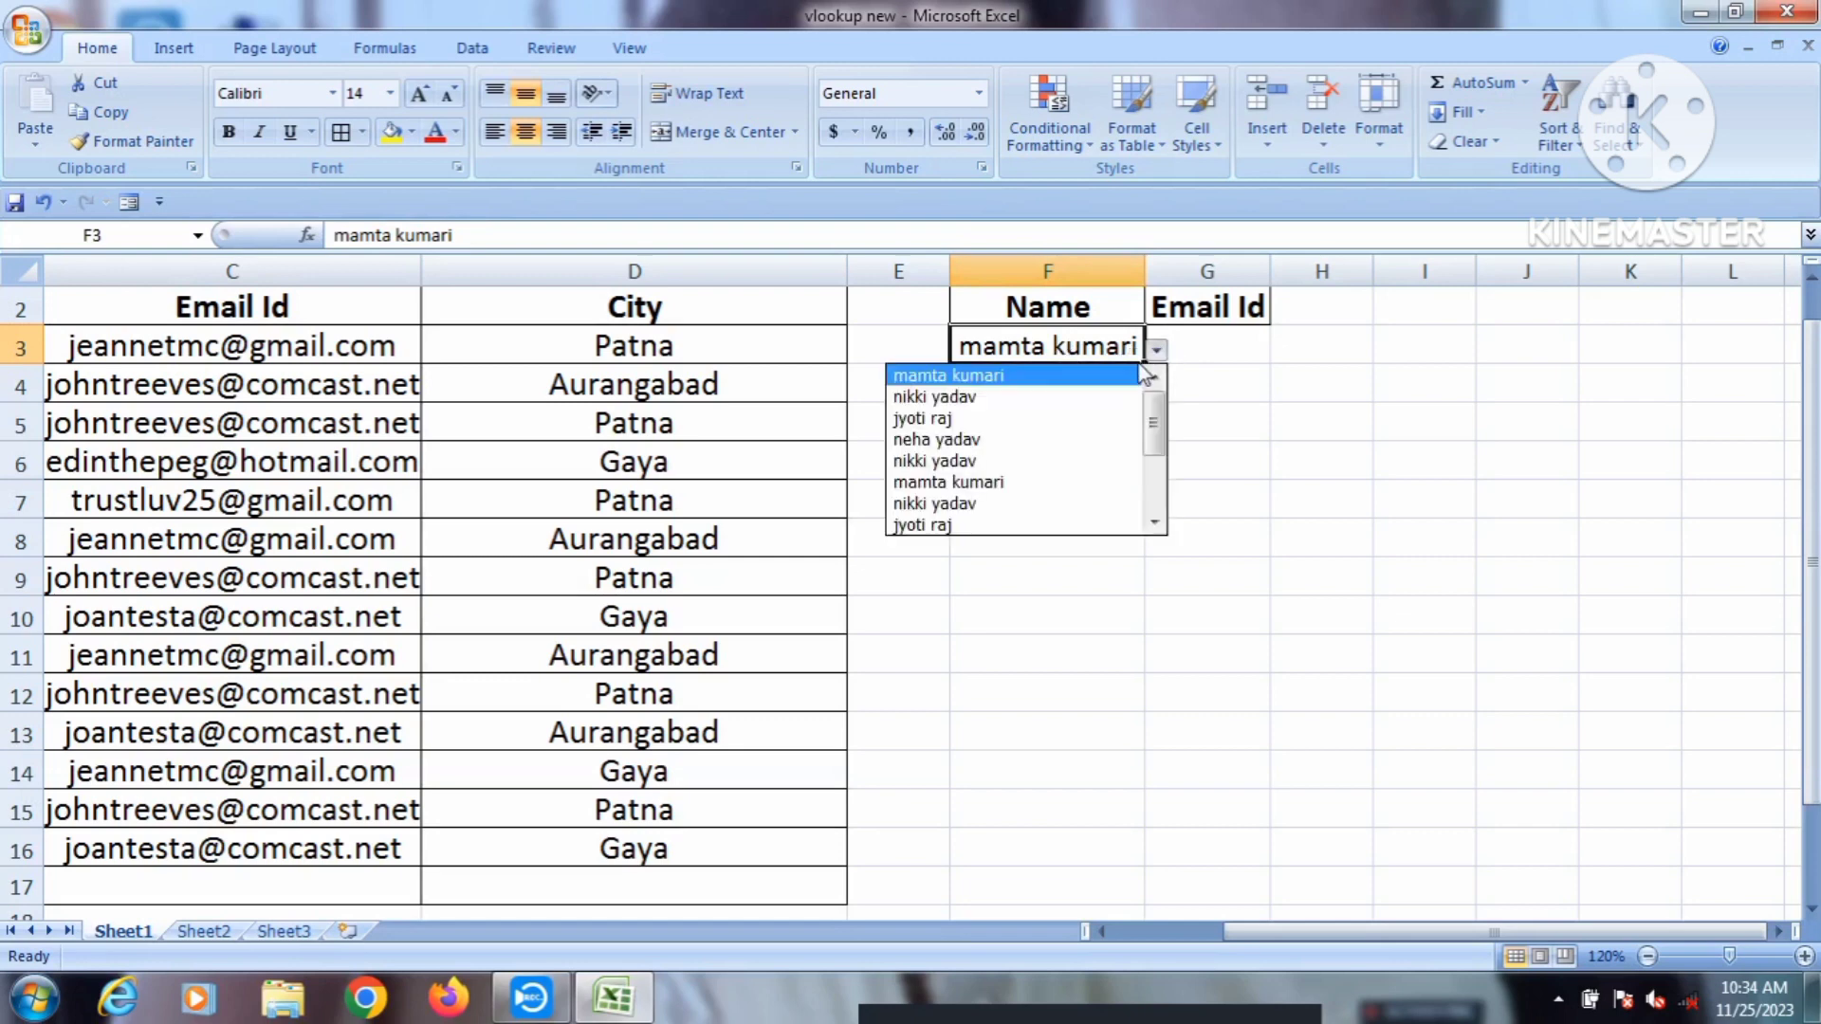
click(946, 503)
click(1235, 350)
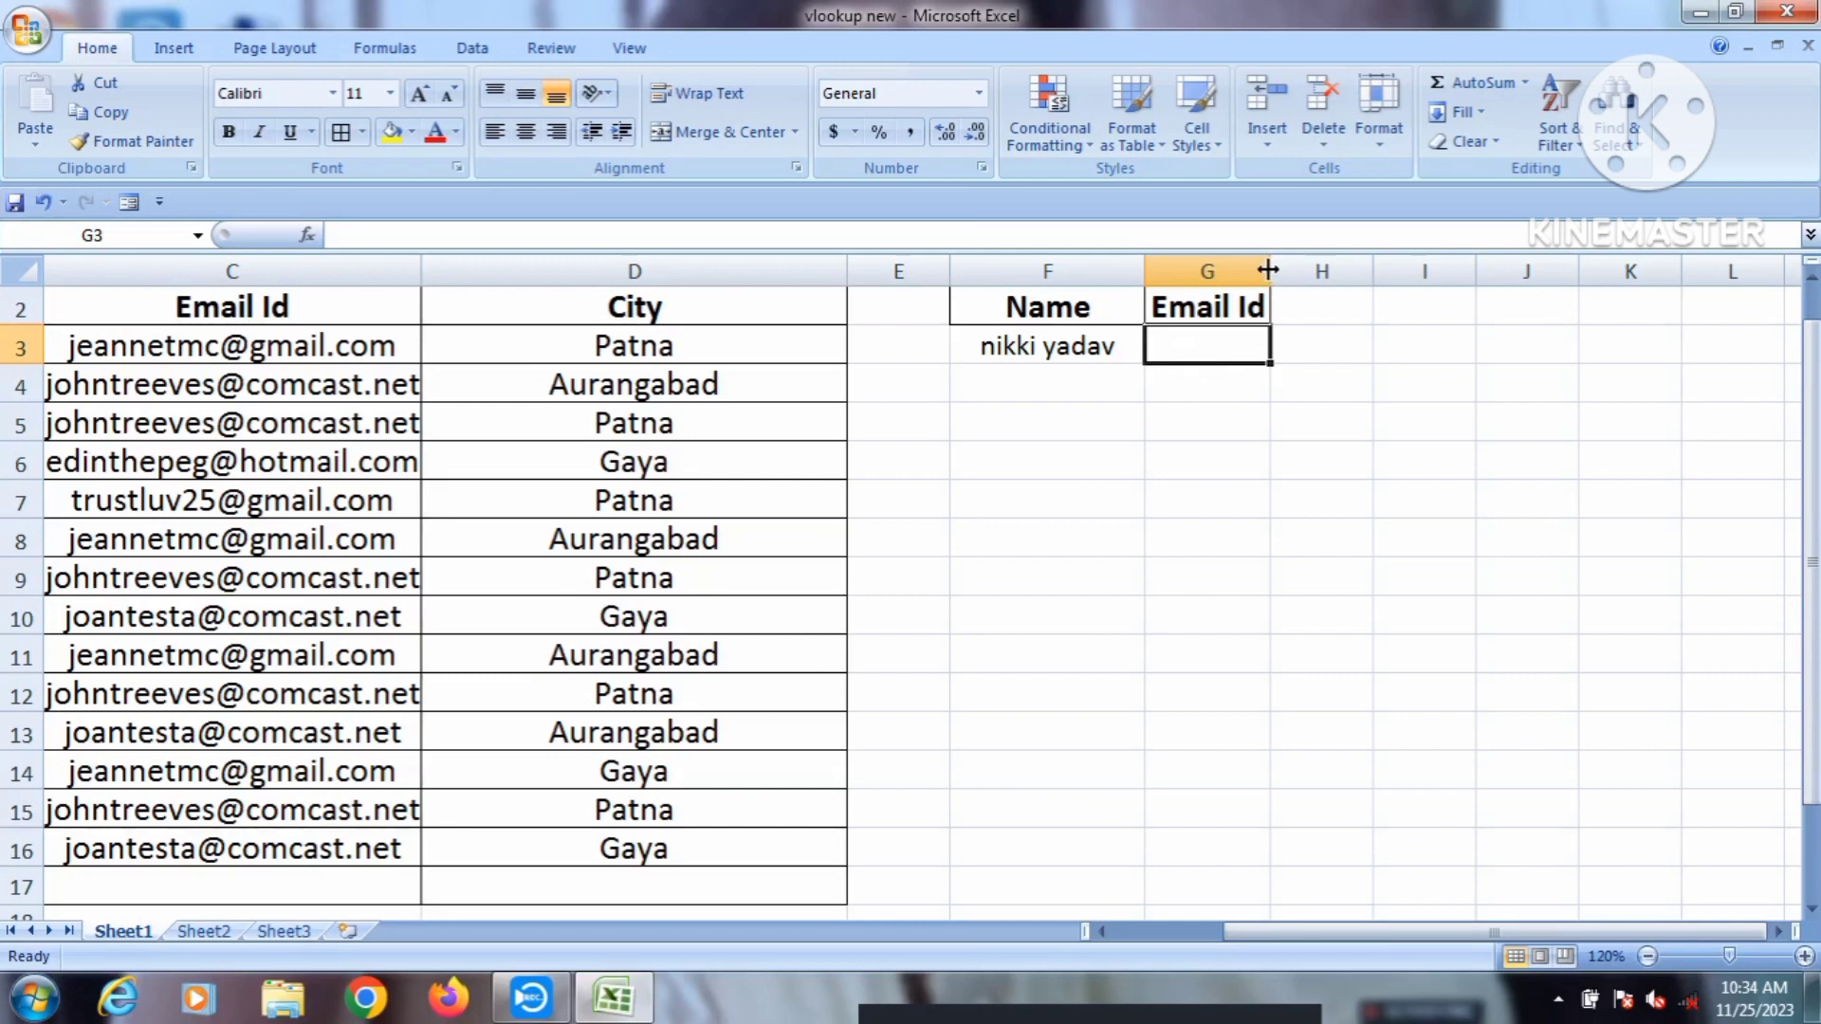
drag(1272, 272, 1419, 328)
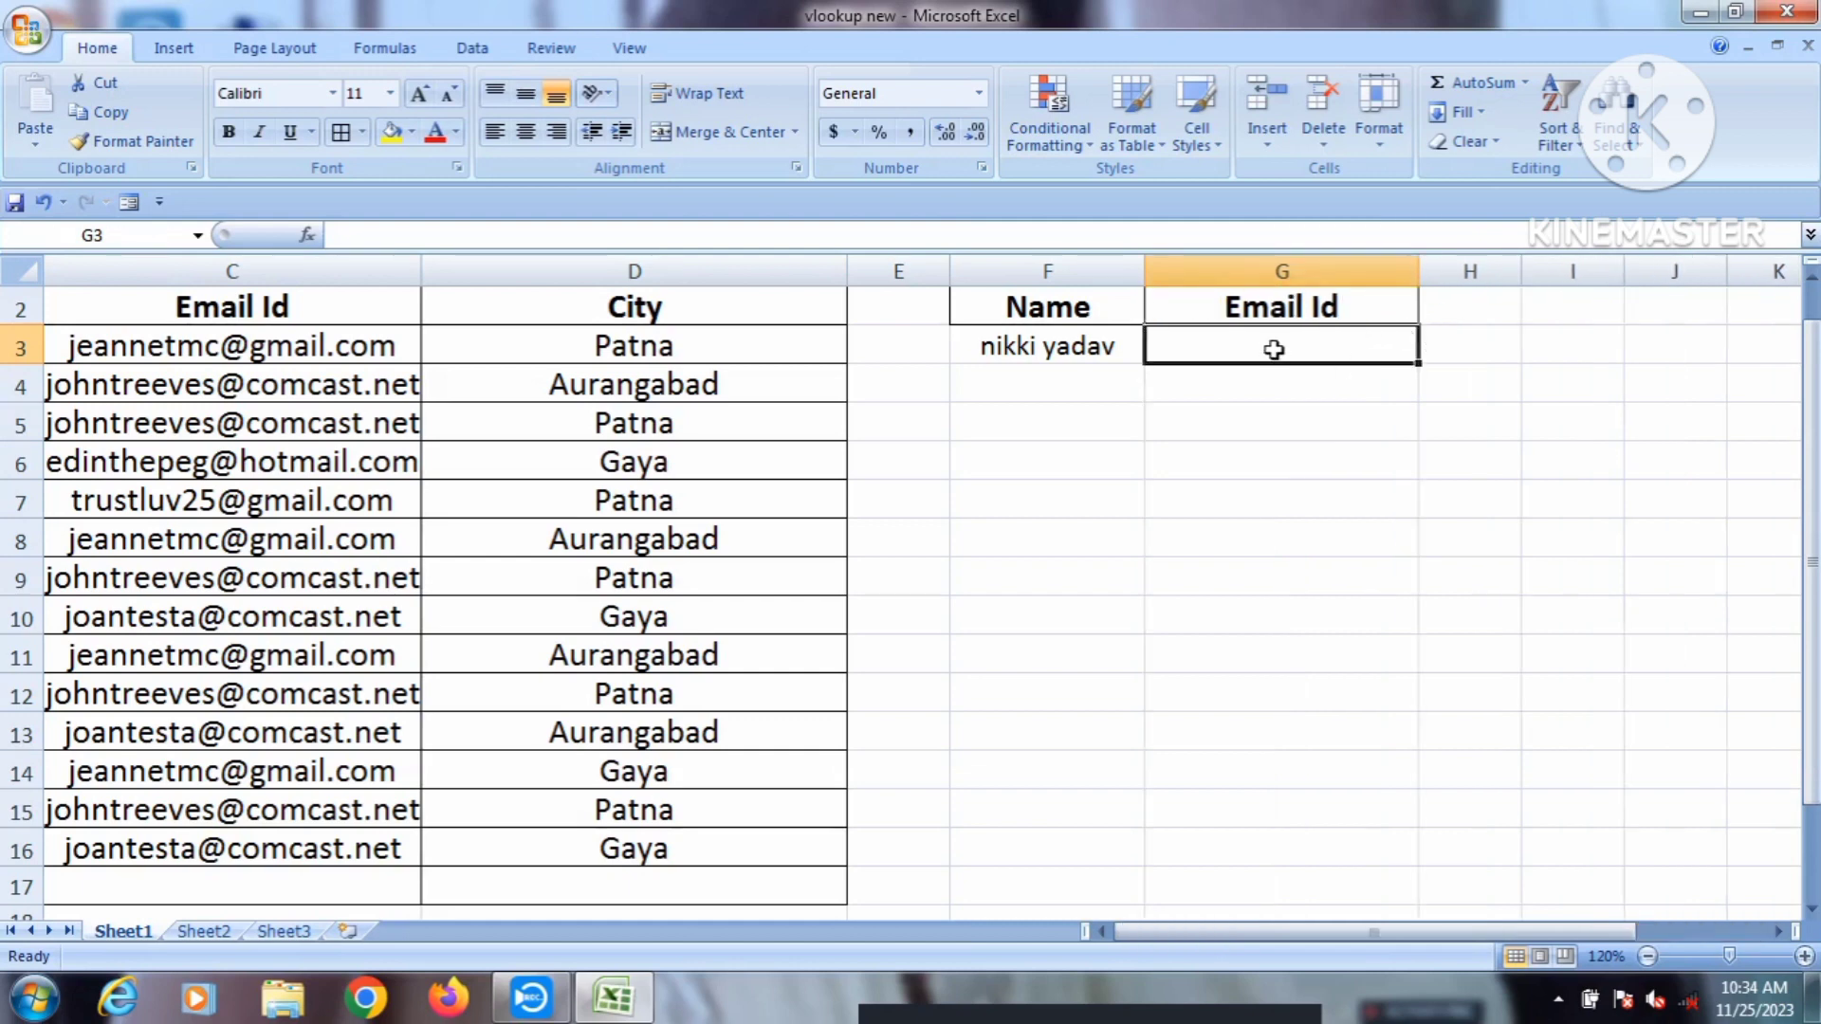
Step: Start a VLOOKUP formula in cell G3 with F3 as the lookup value
text(=)
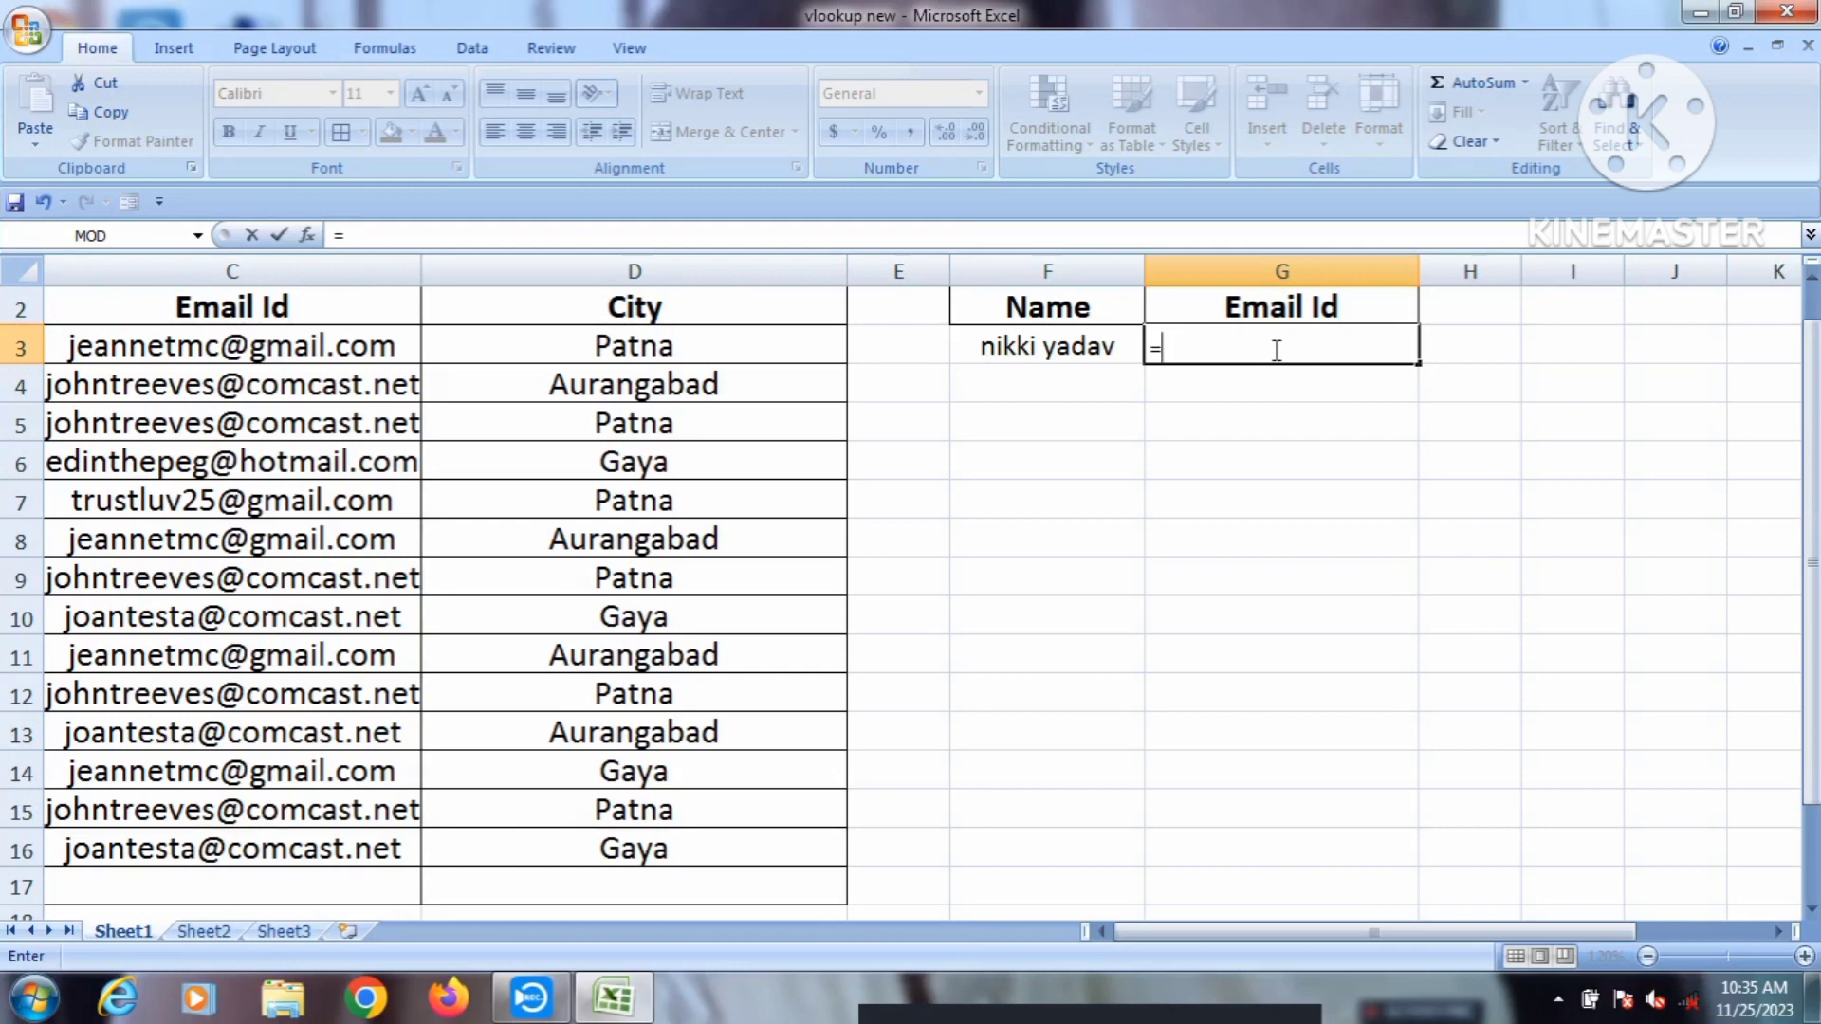
text(v)
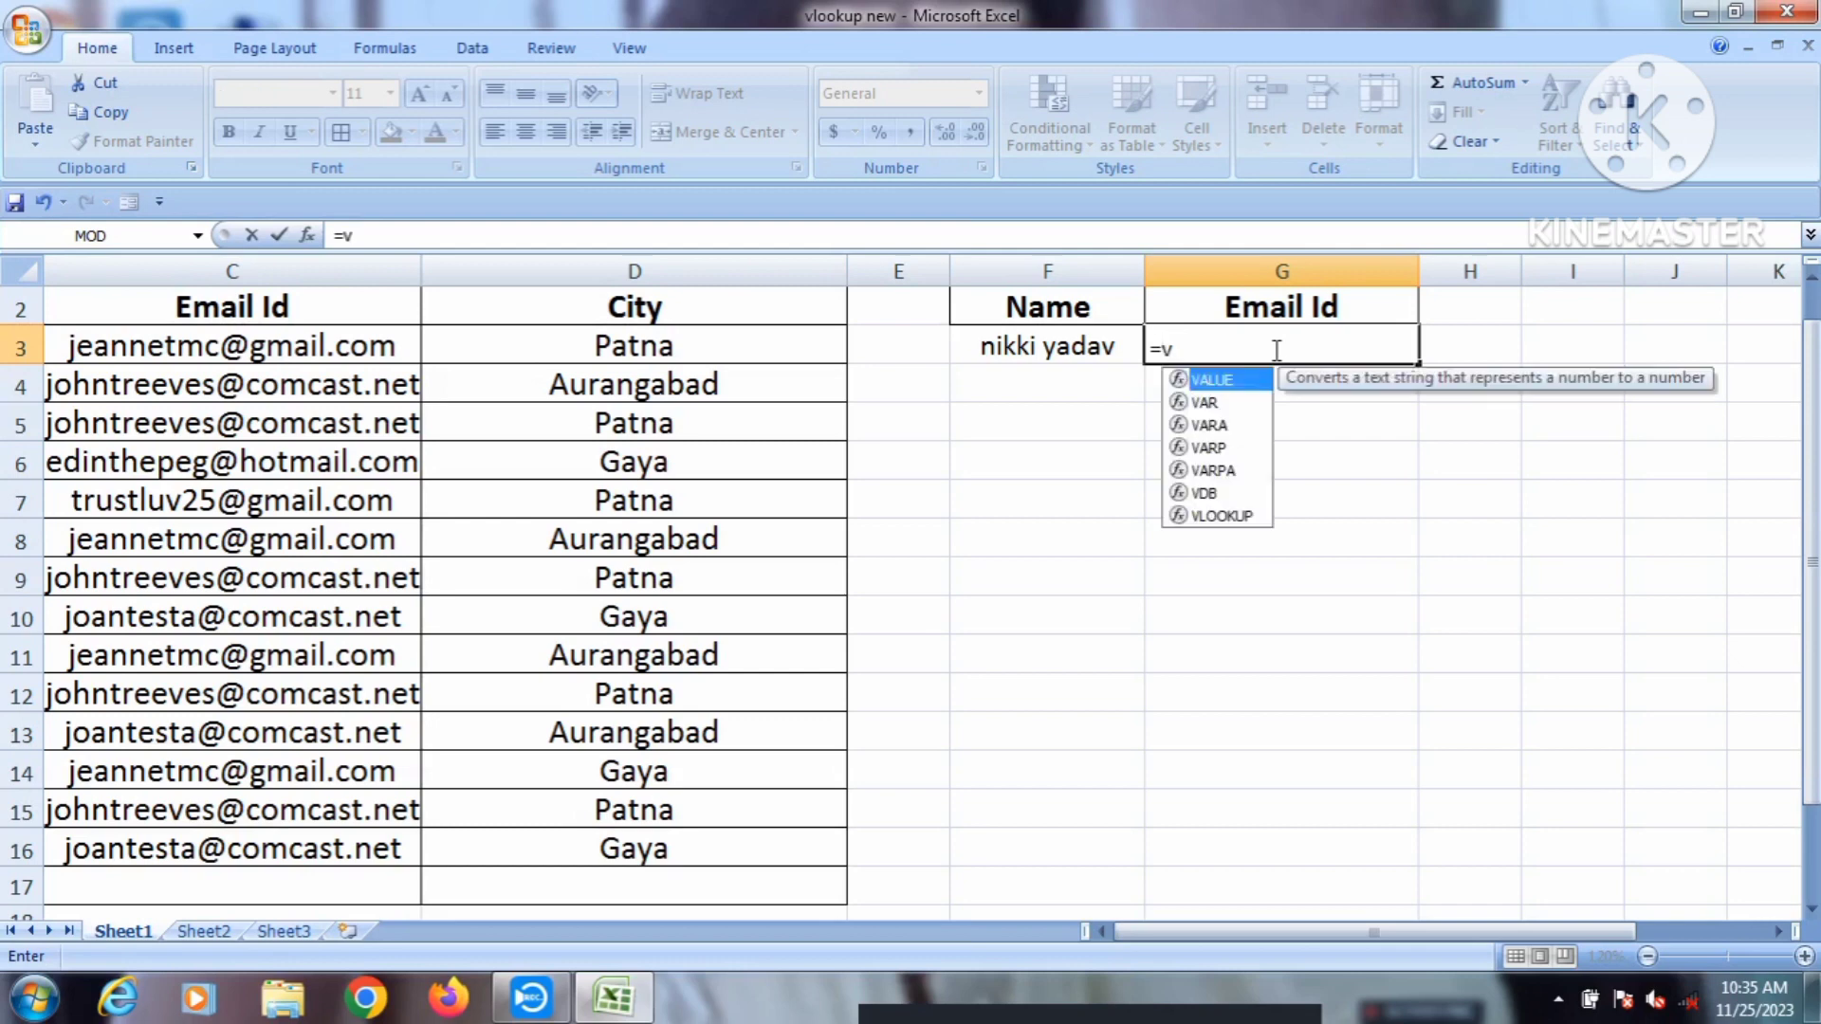
text(lookup)
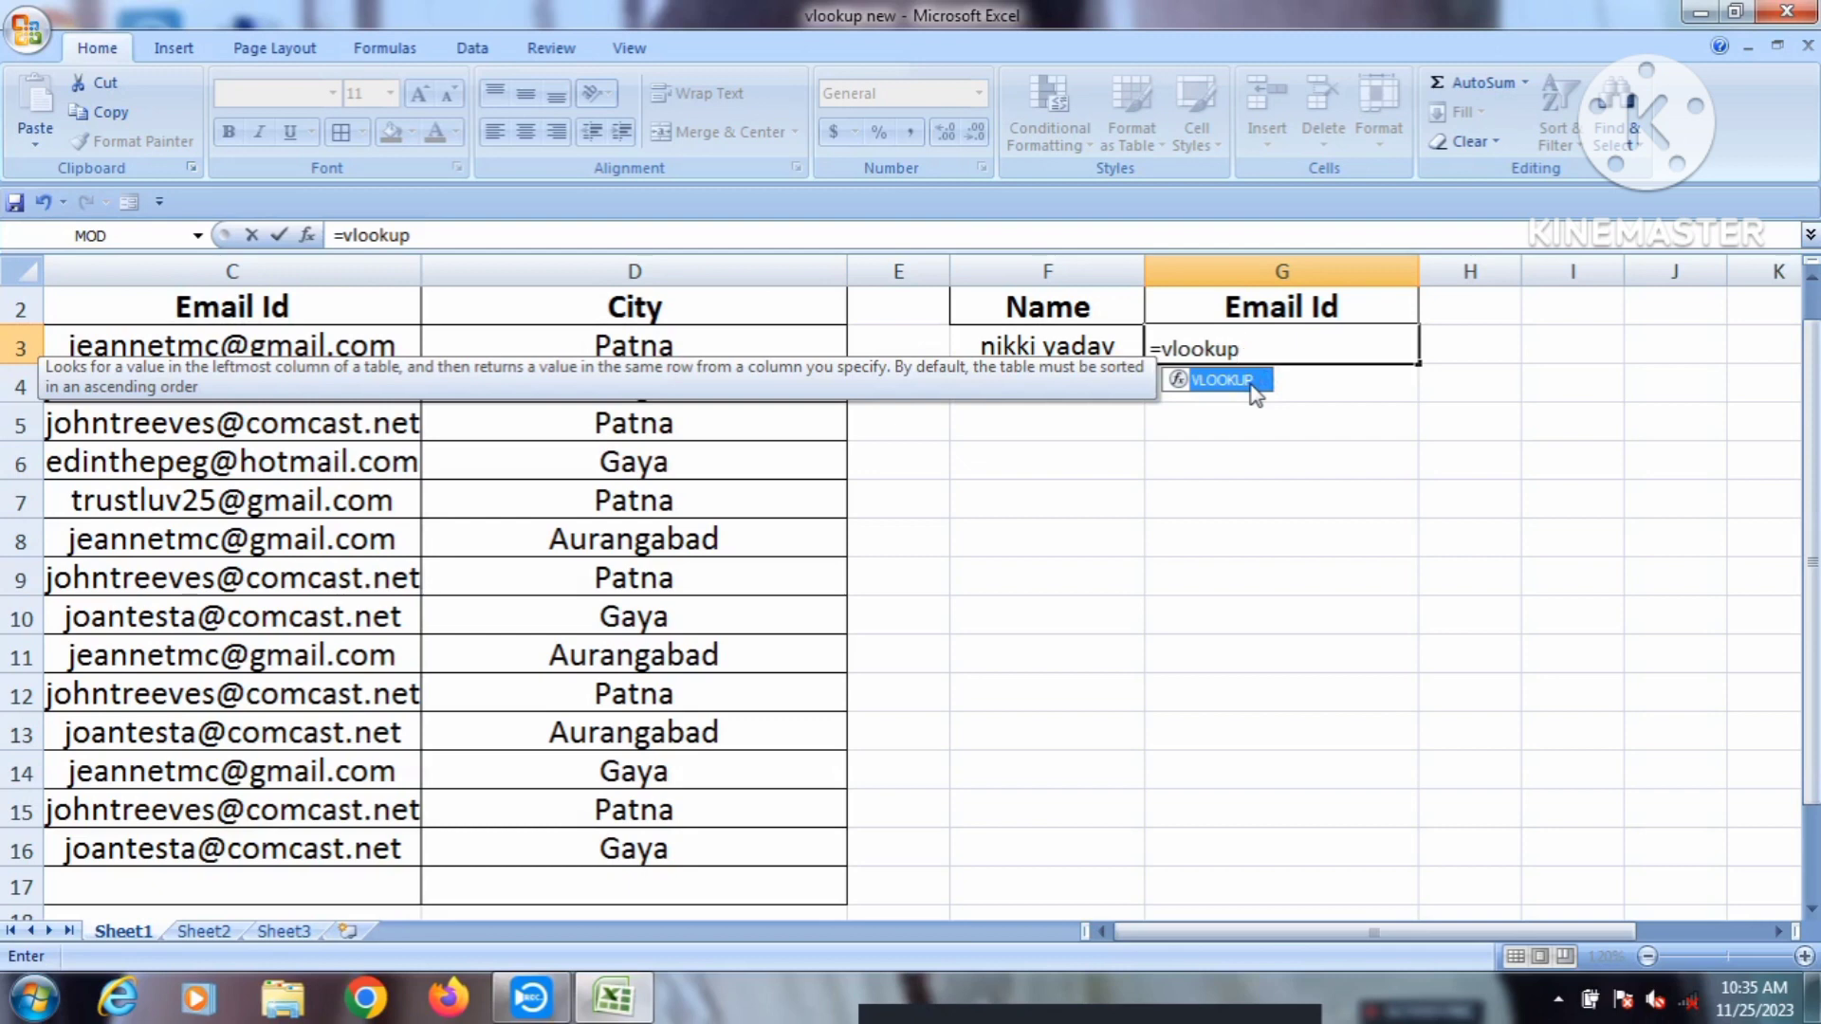
double_click(1252, 389)
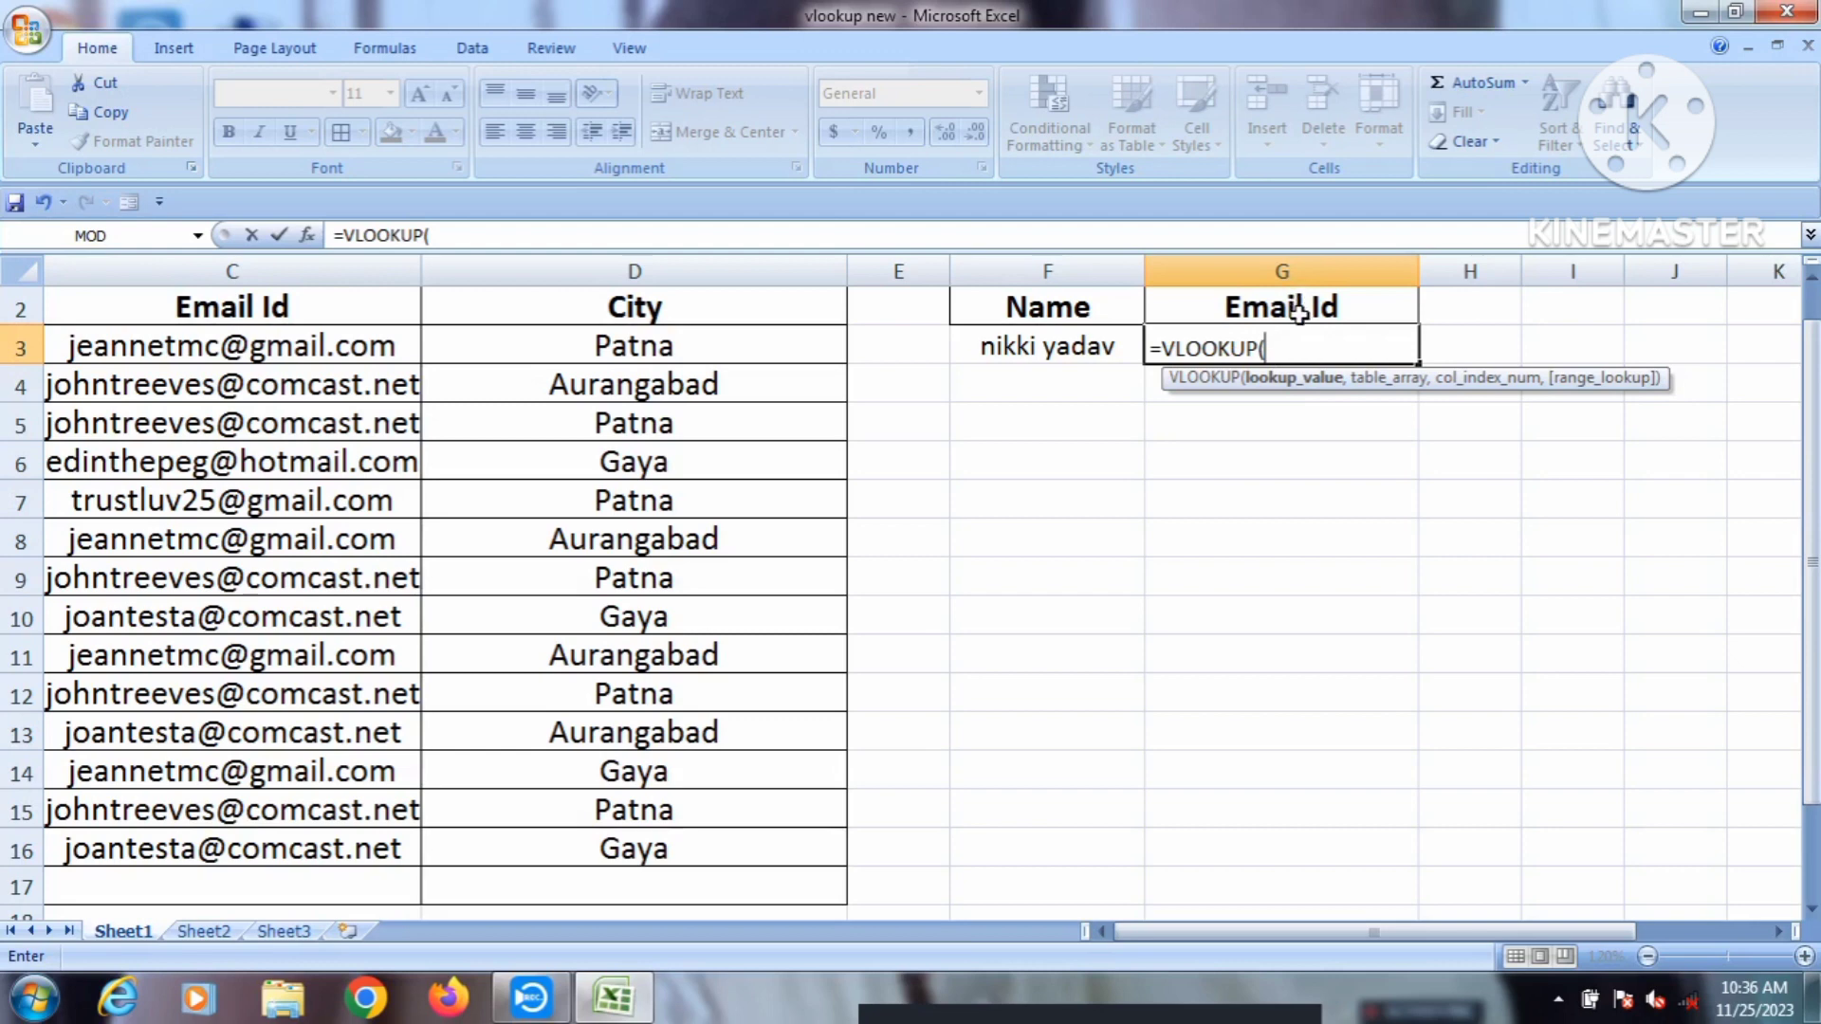
click(1089, 347)
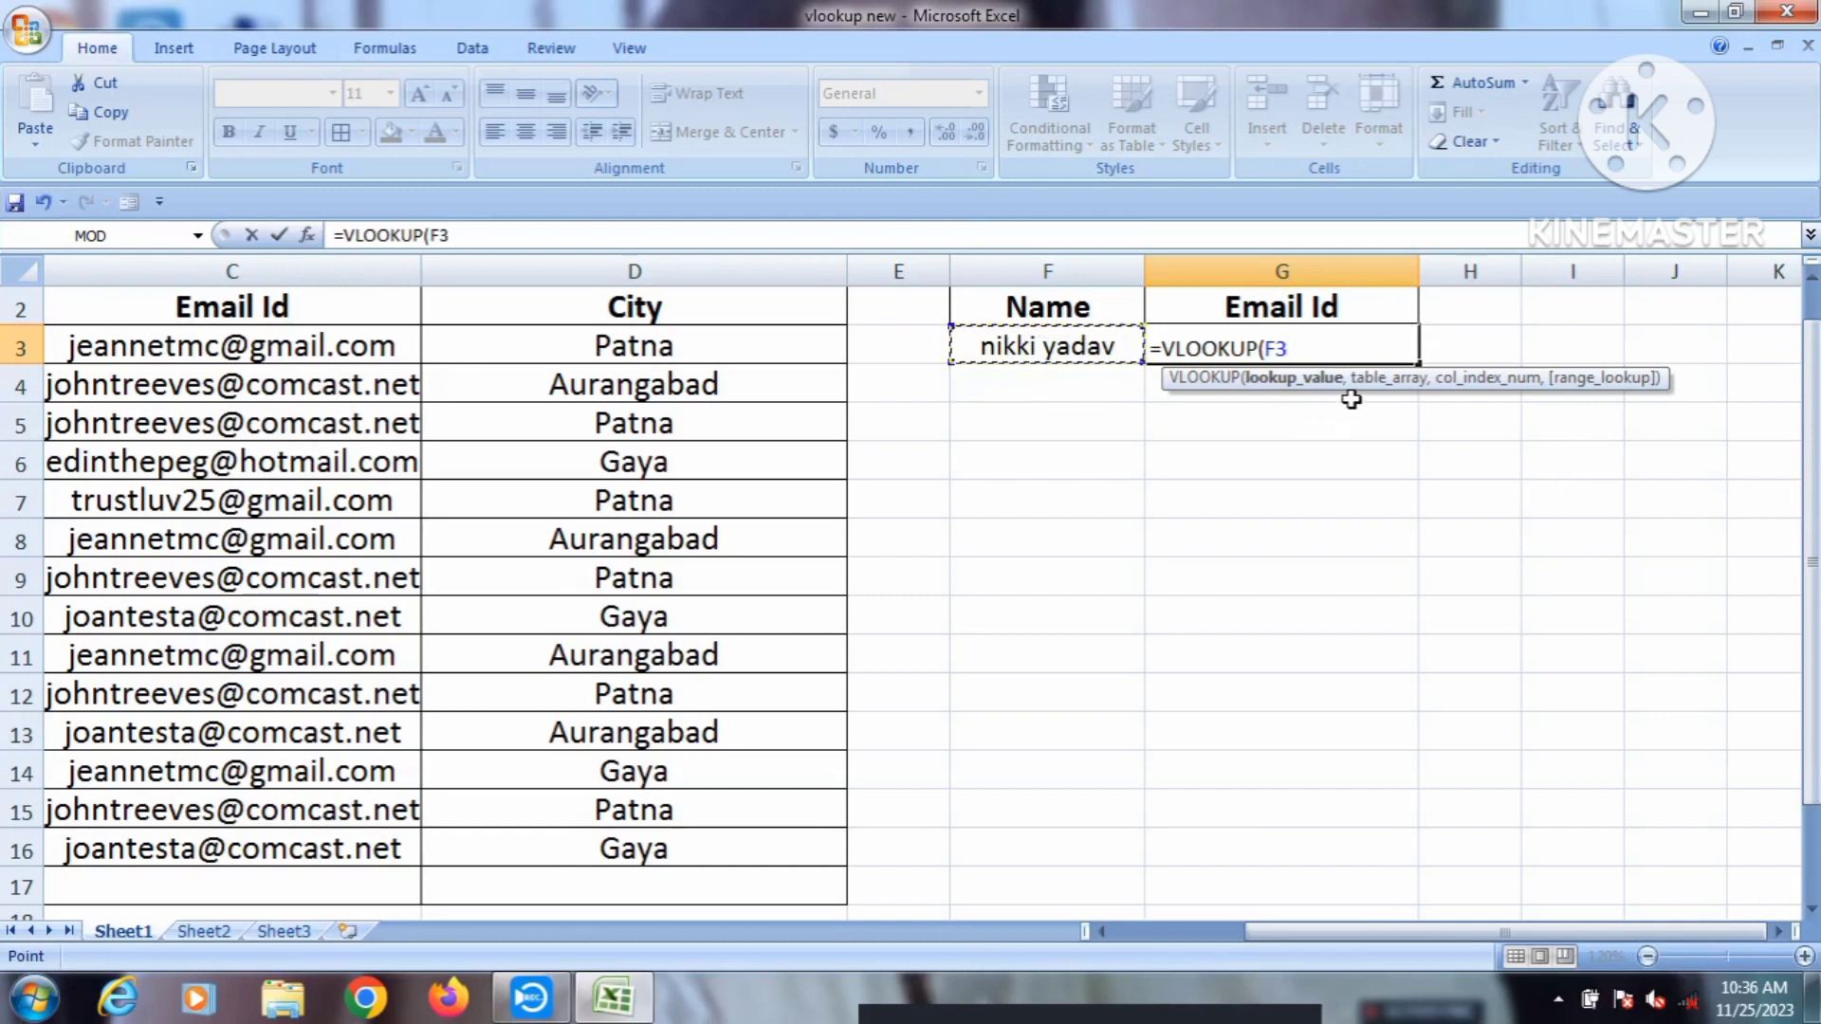
text(,)
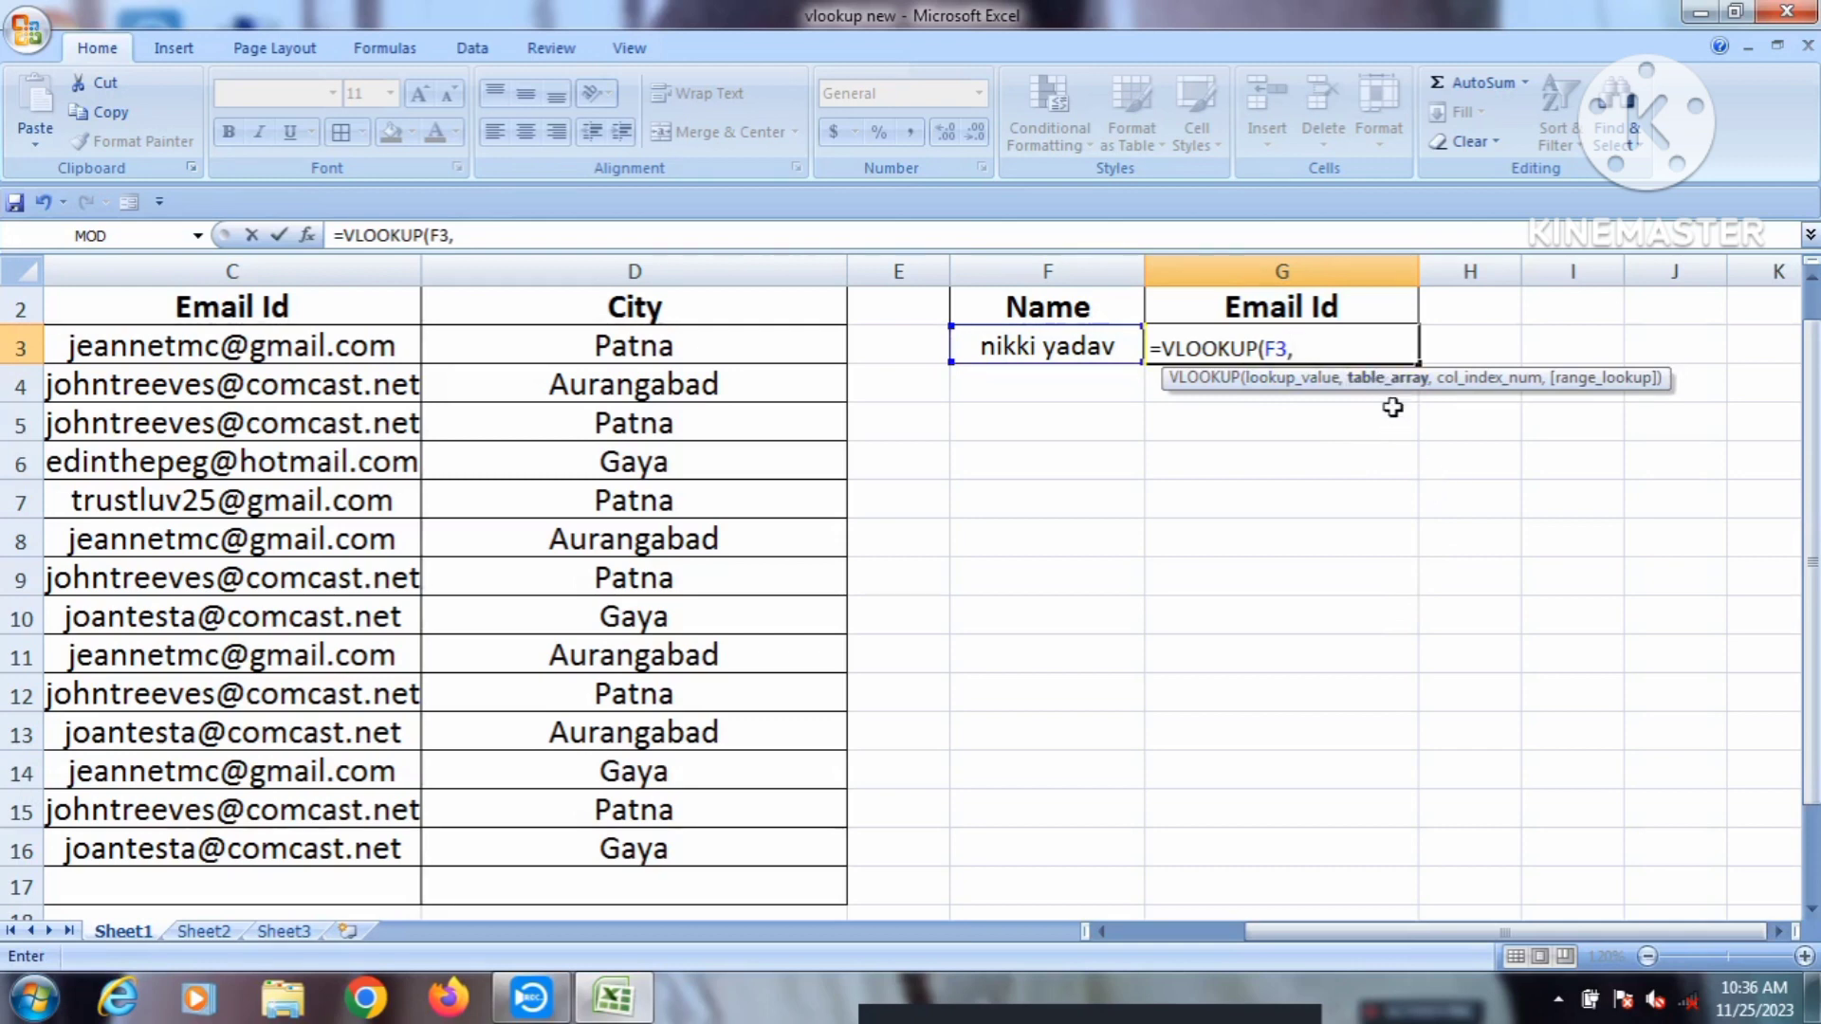
Step: Enter the range C5:D17 as the table array of the VLOOKUP formula in G3
drag(1536, 934, 1413, 934)
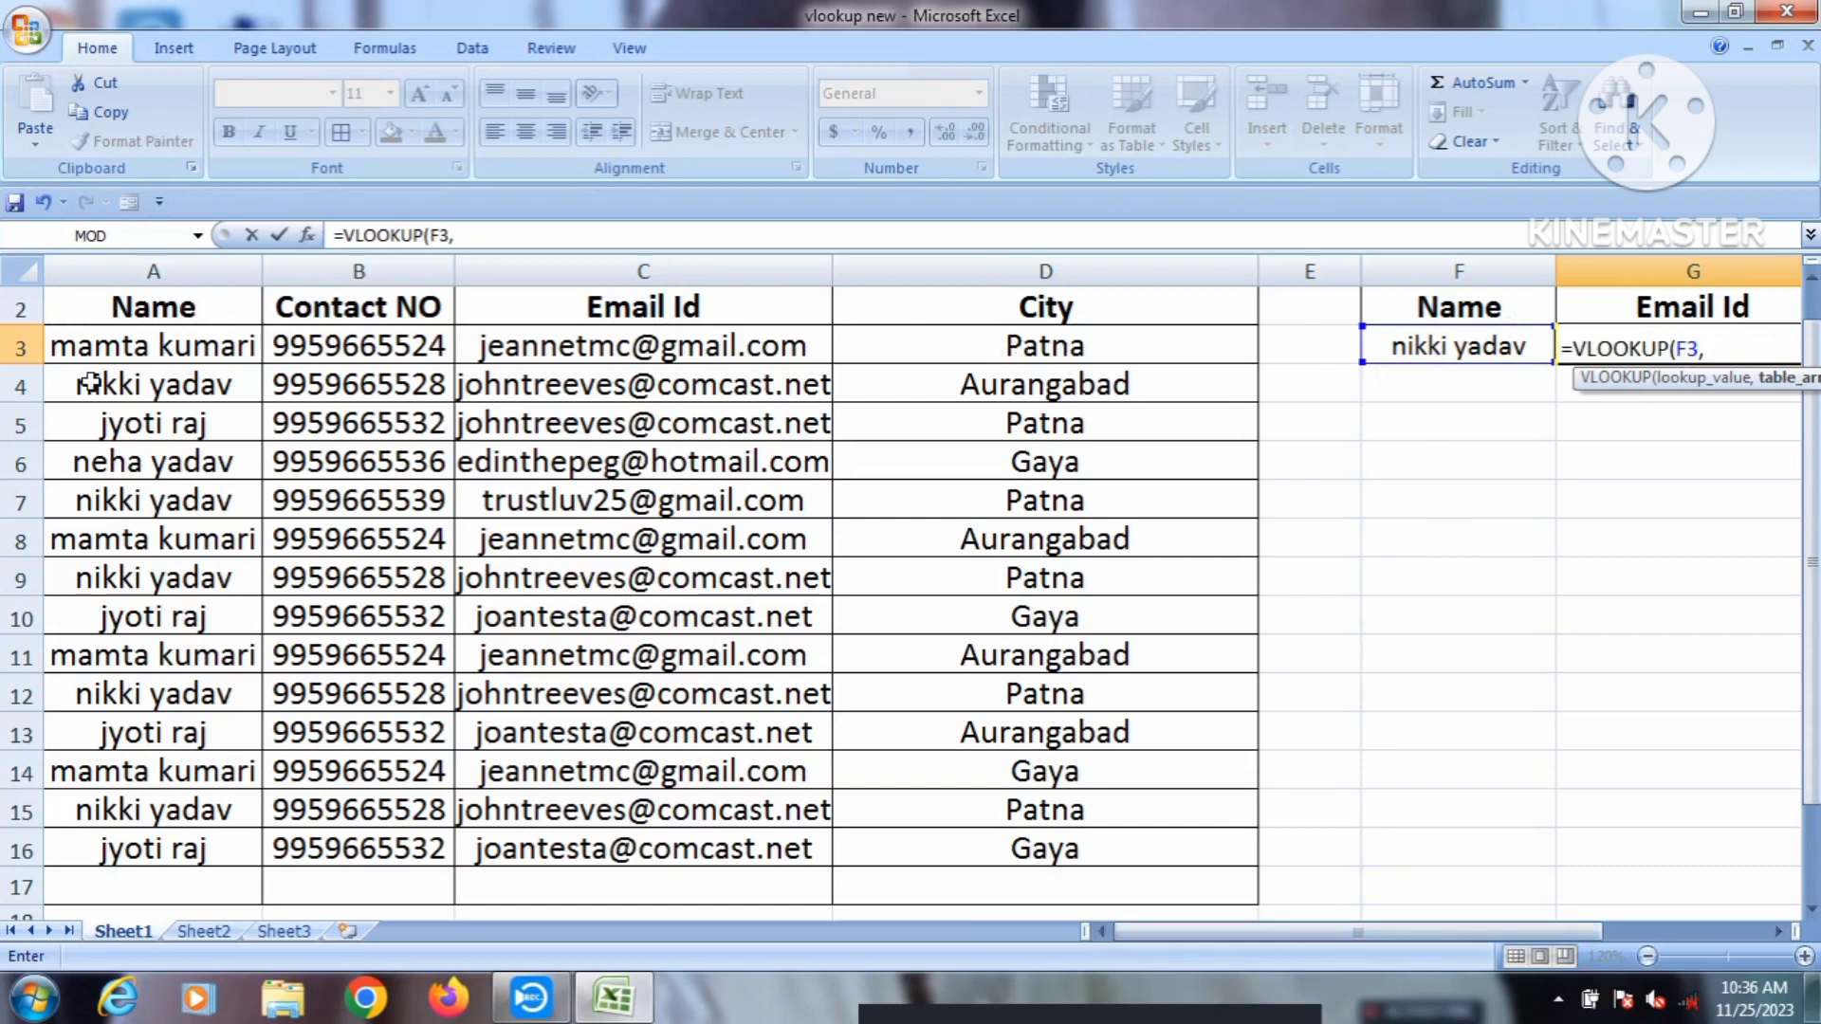
drag(569, 422, 1089, 880)
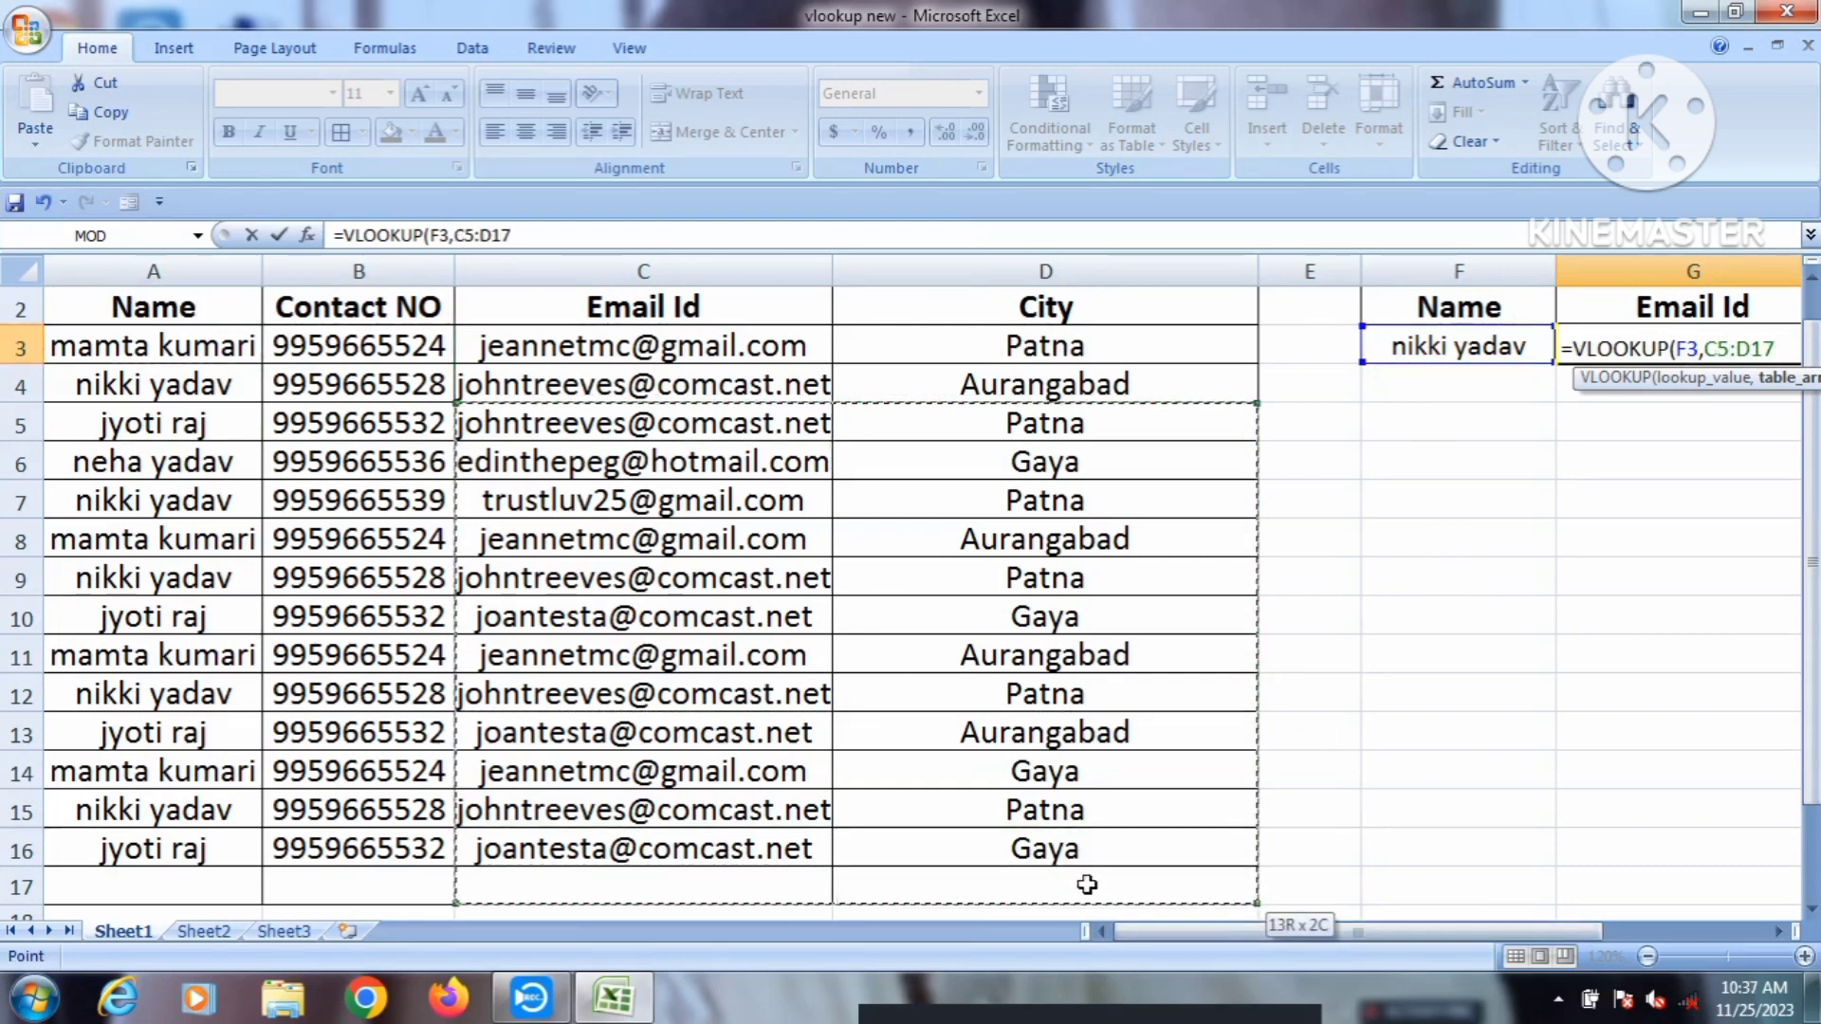
drag(1205, 932, 1335, 931)
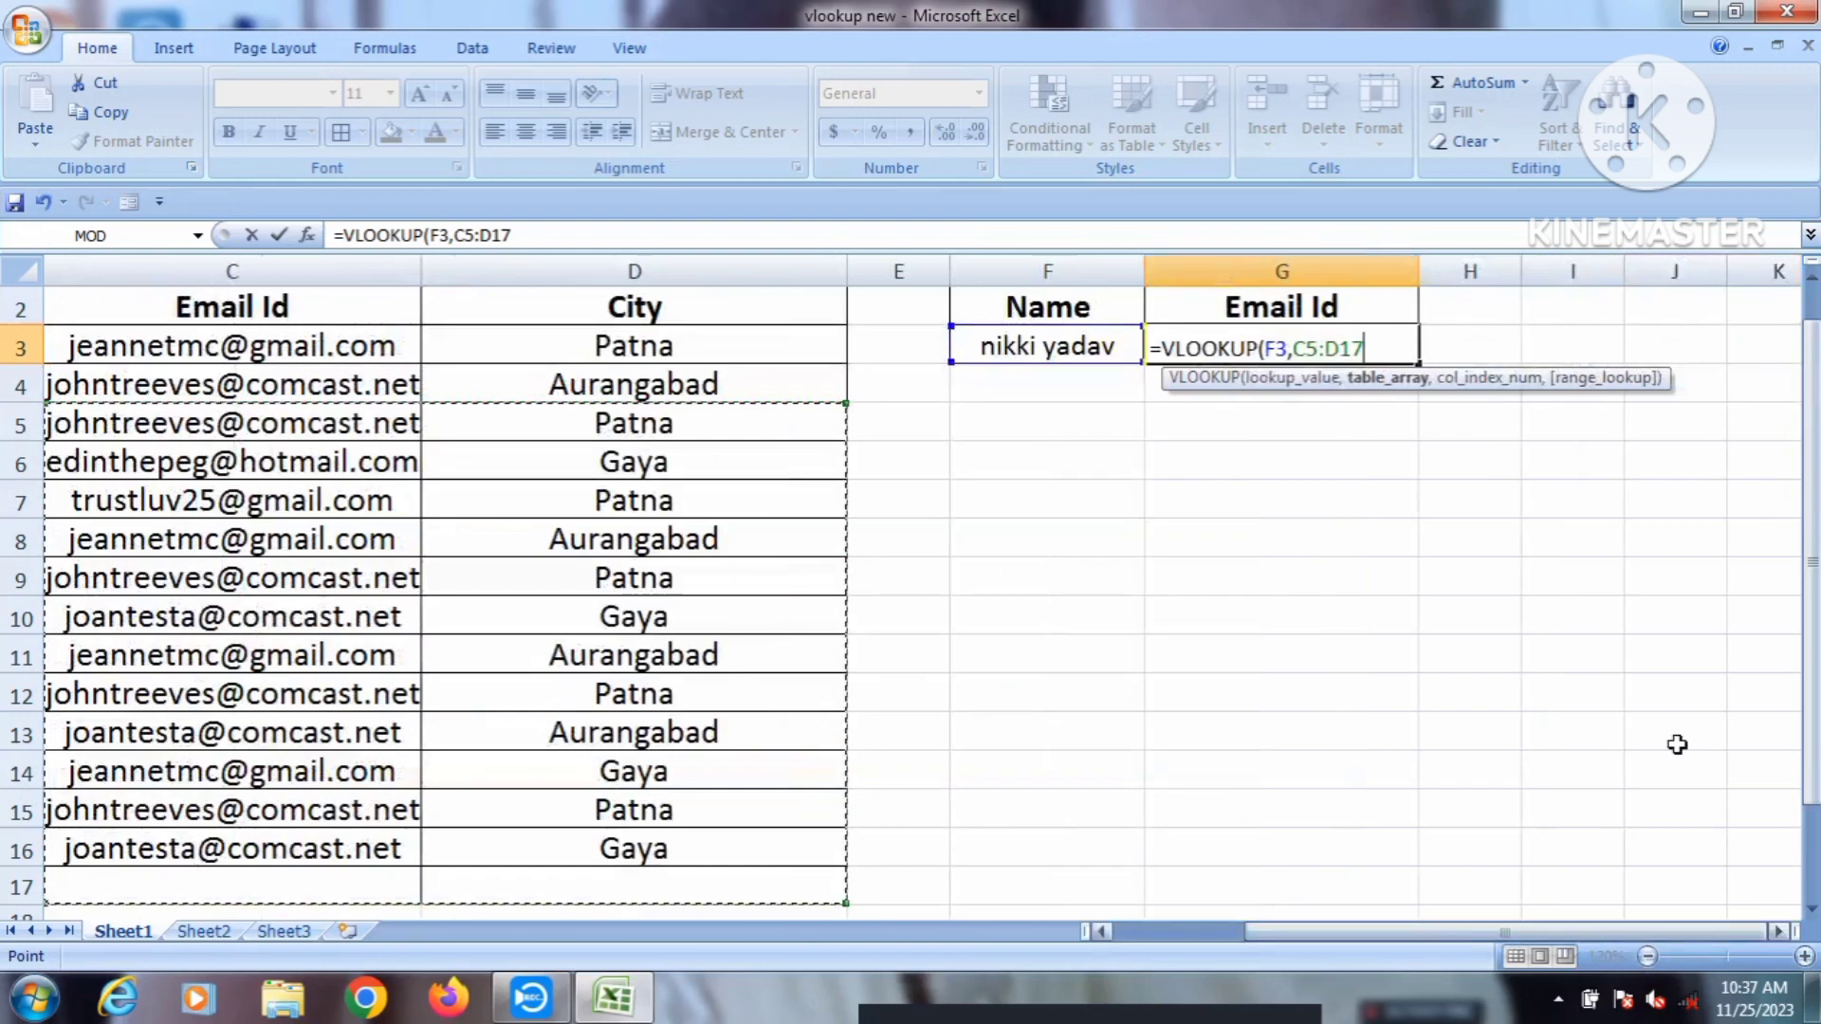
text(,)
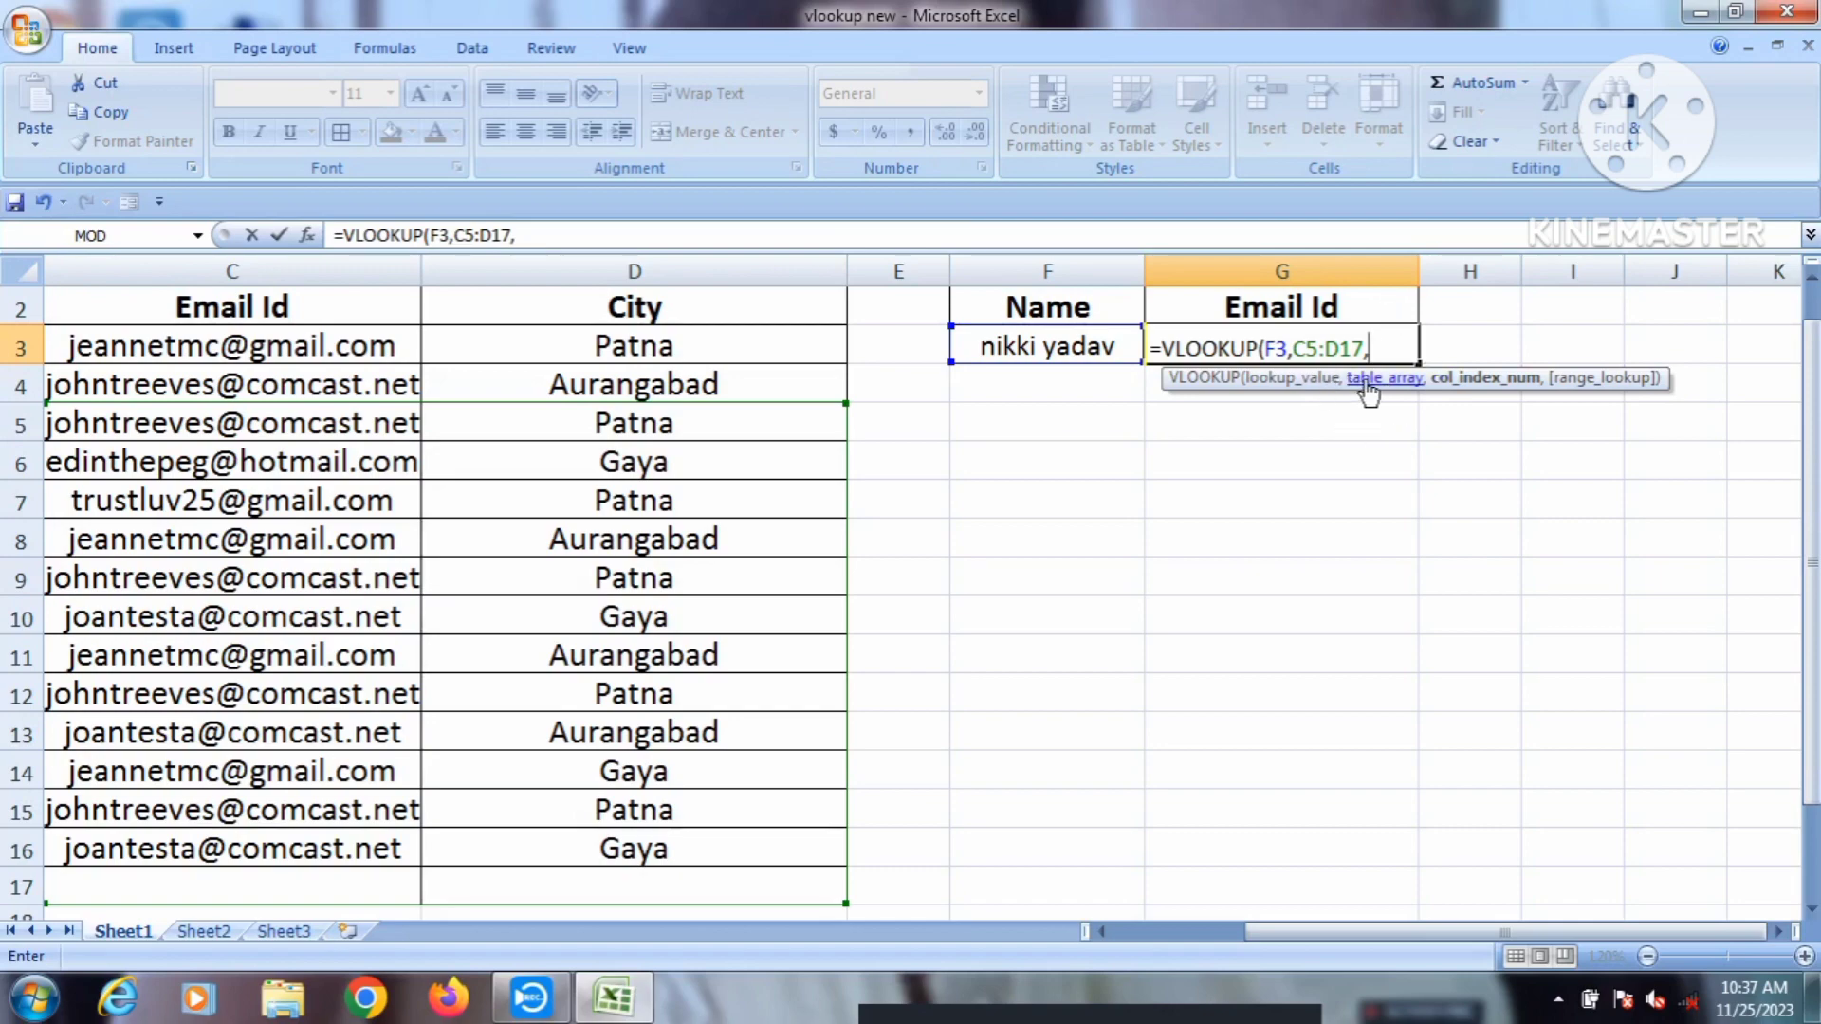
Step: Complete the formula in G3 as =VLOOKUP(F3,A2:D16,3,0), with the full table as array, column index 3 and exact match
drag(1346, 932, 1288, 925)
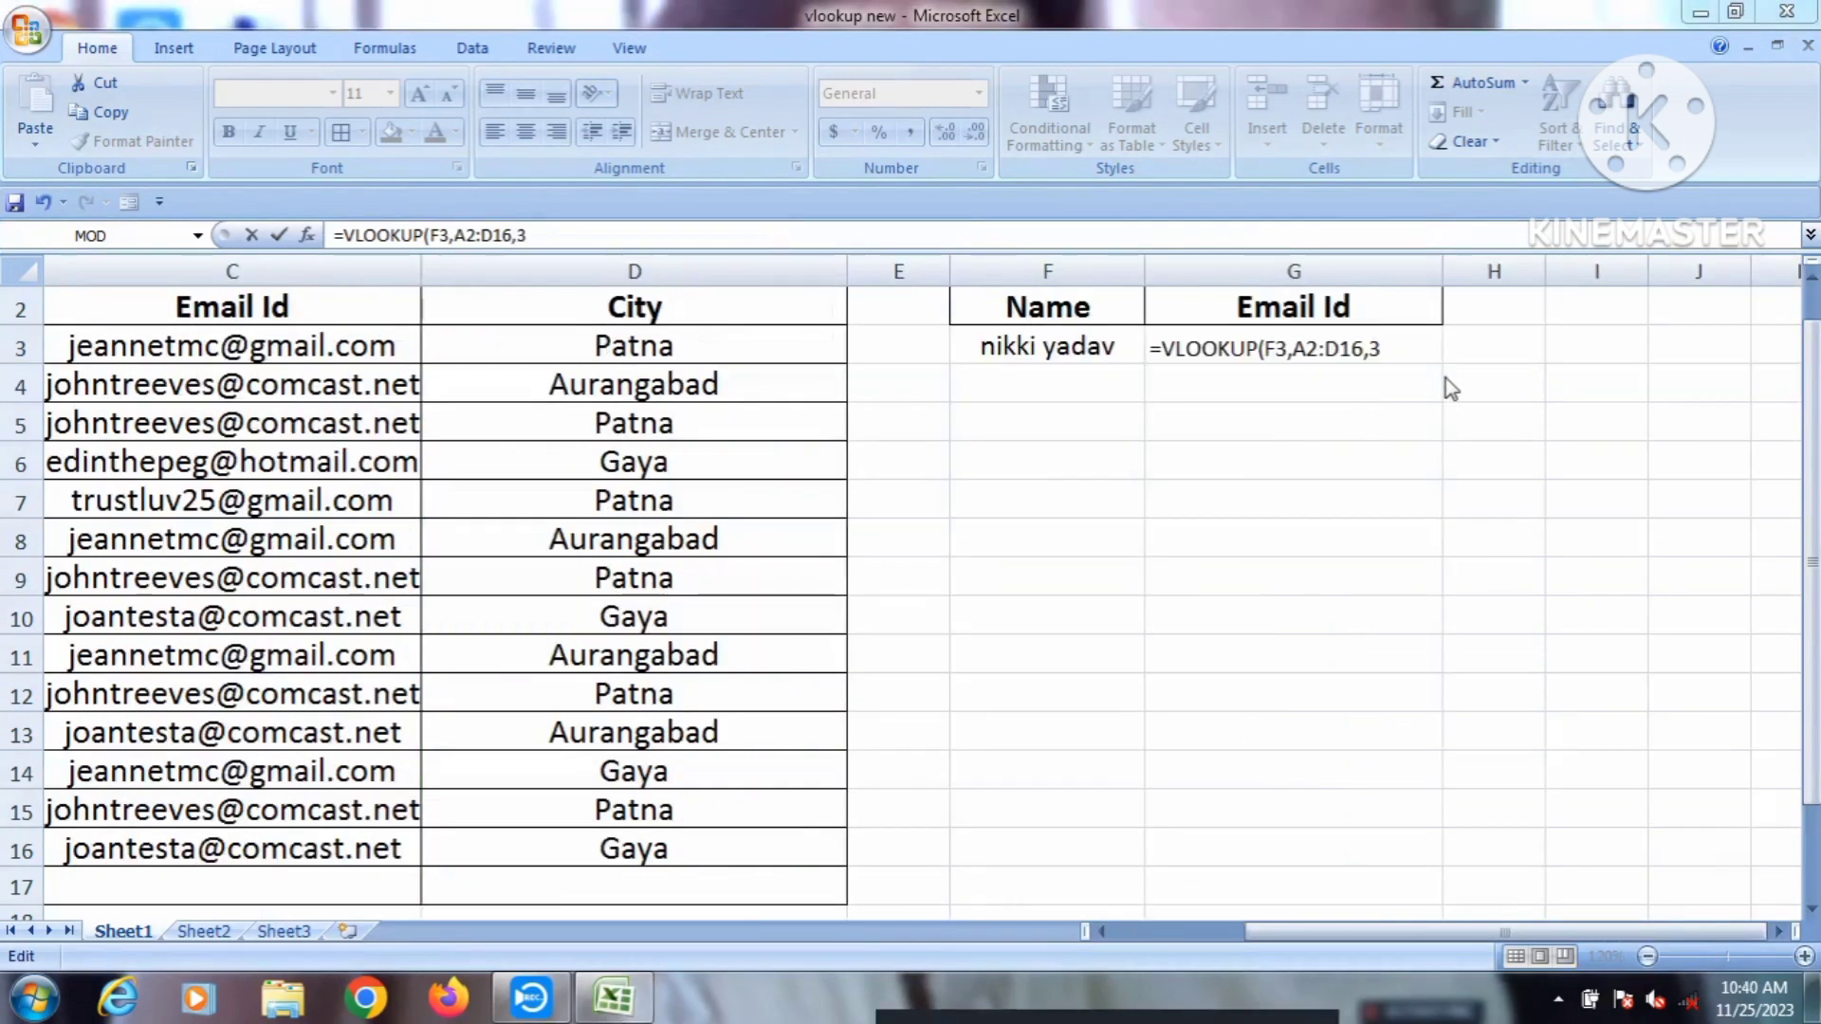
click(1398, 351)
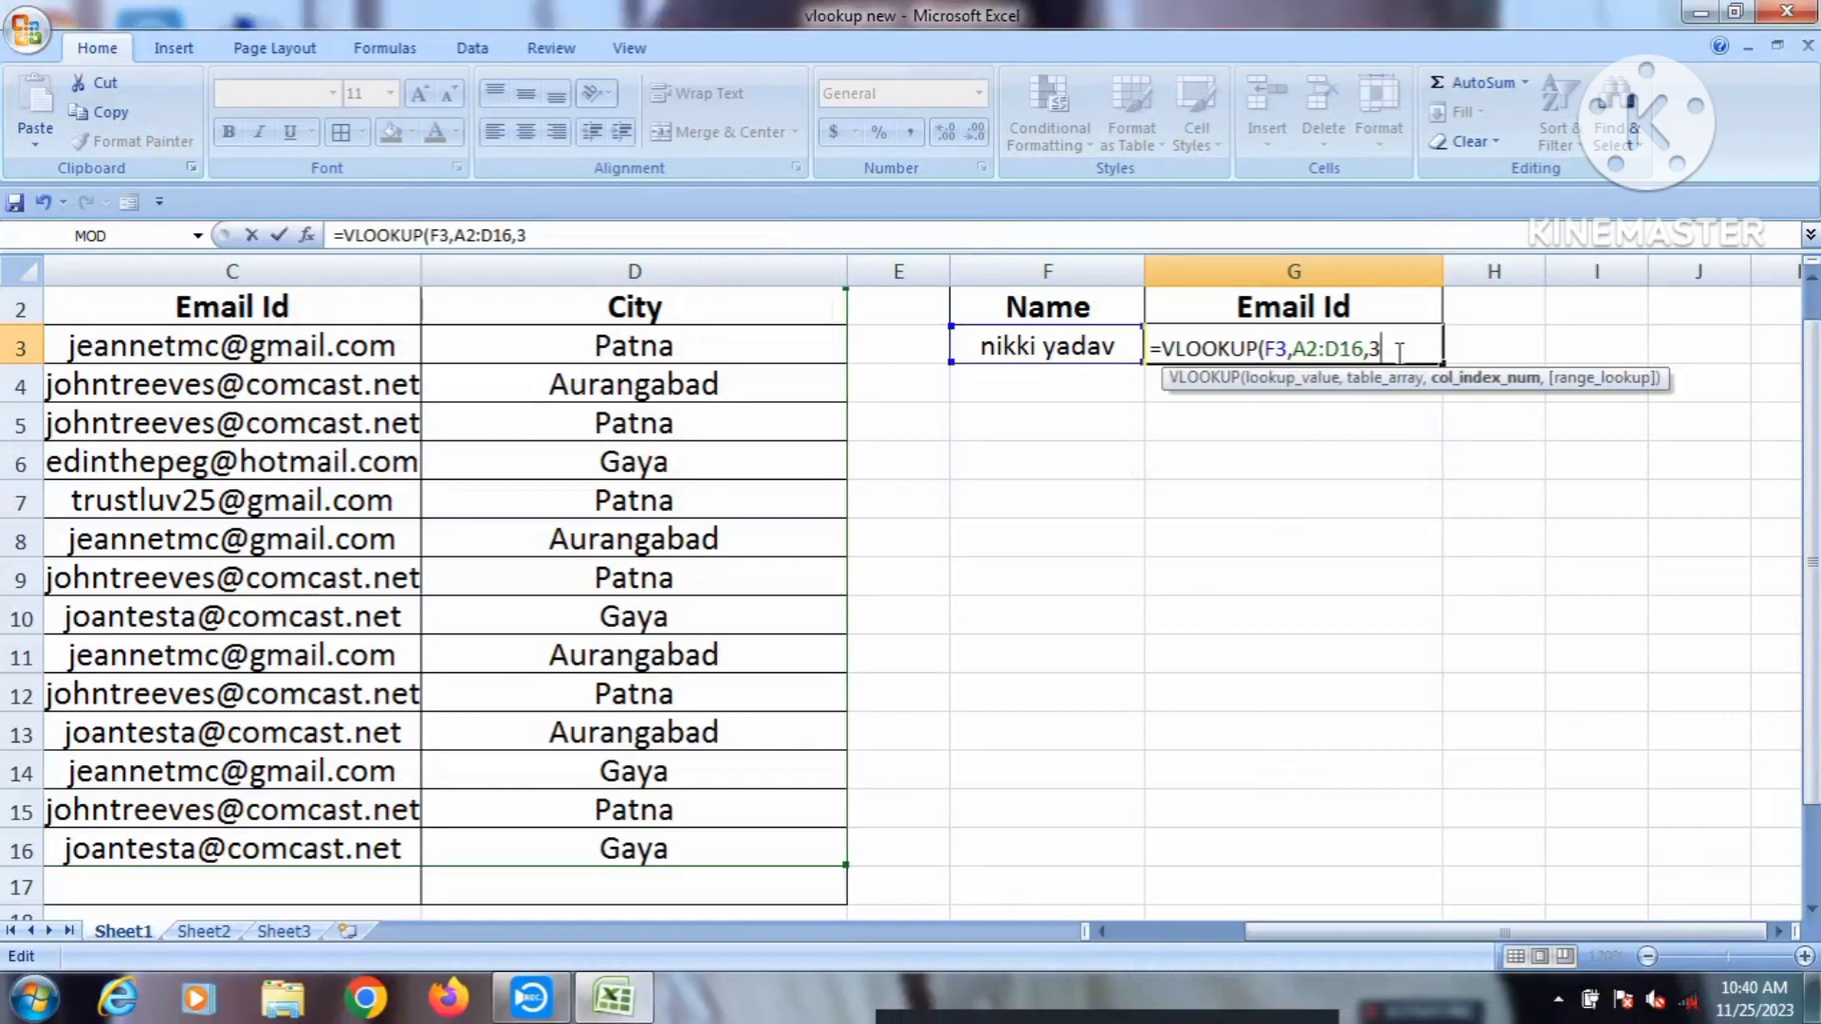
text(,)
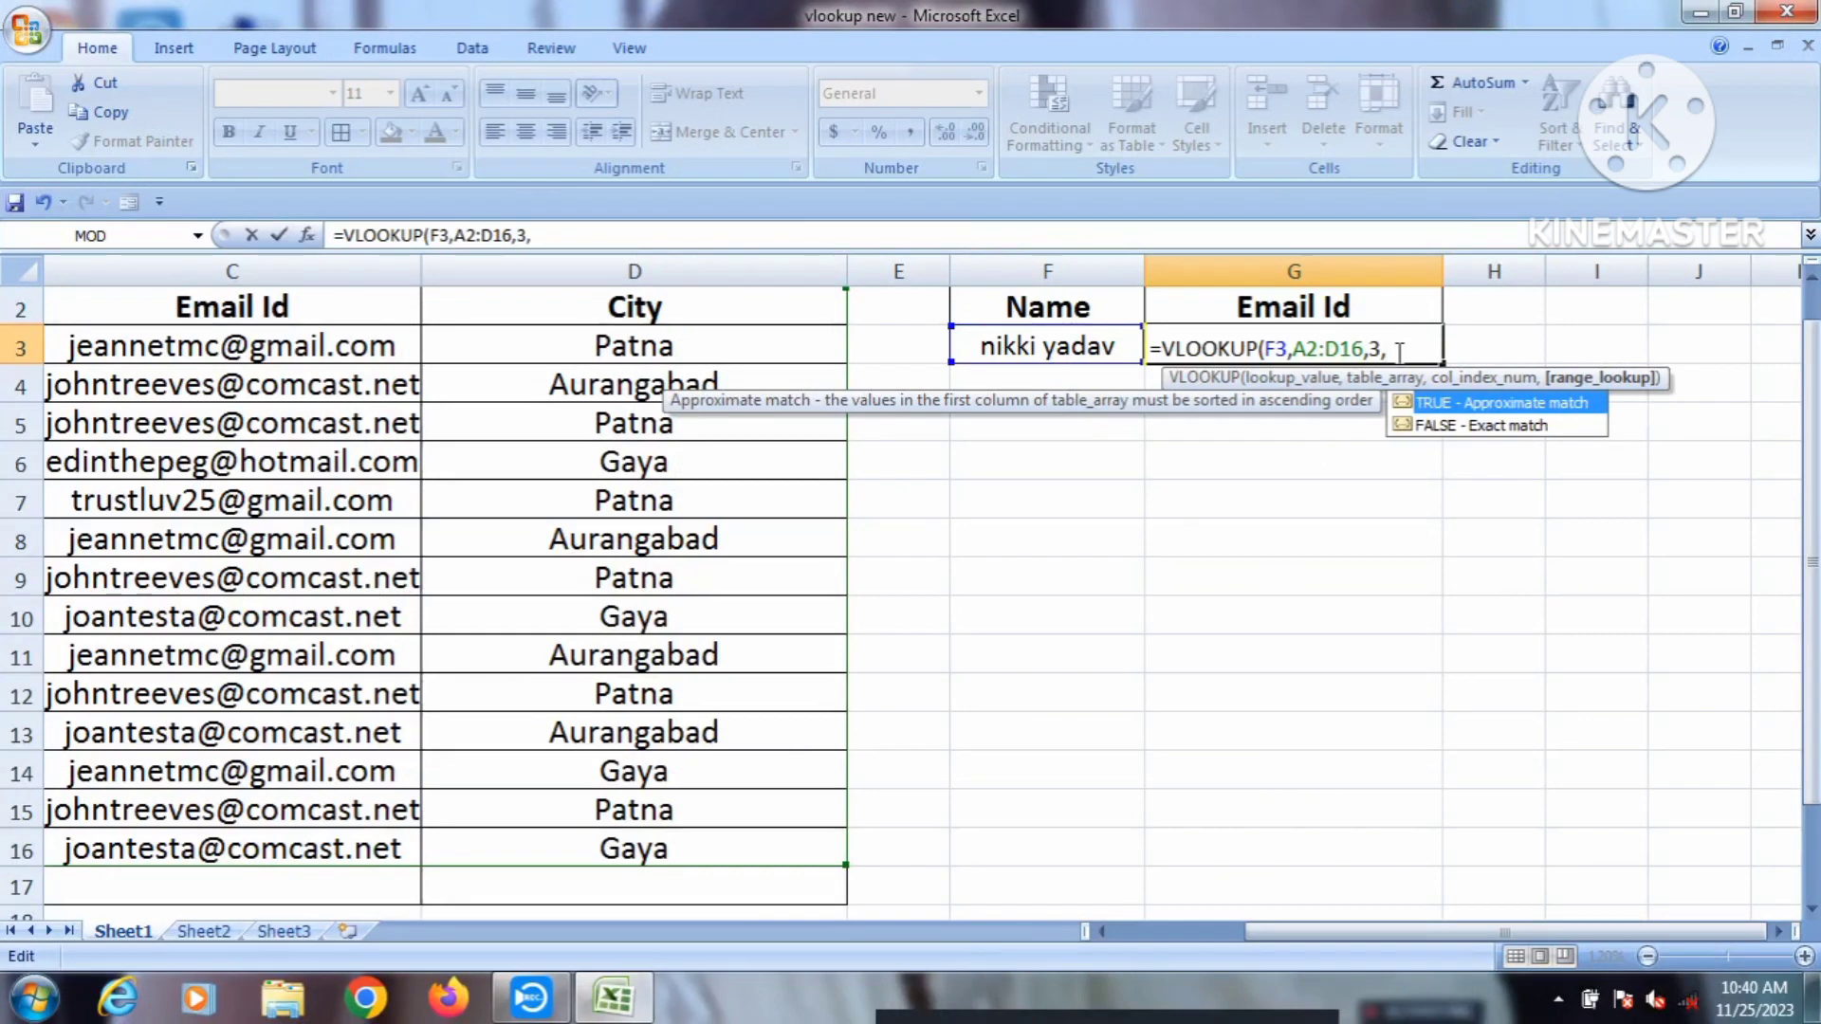
text(0))
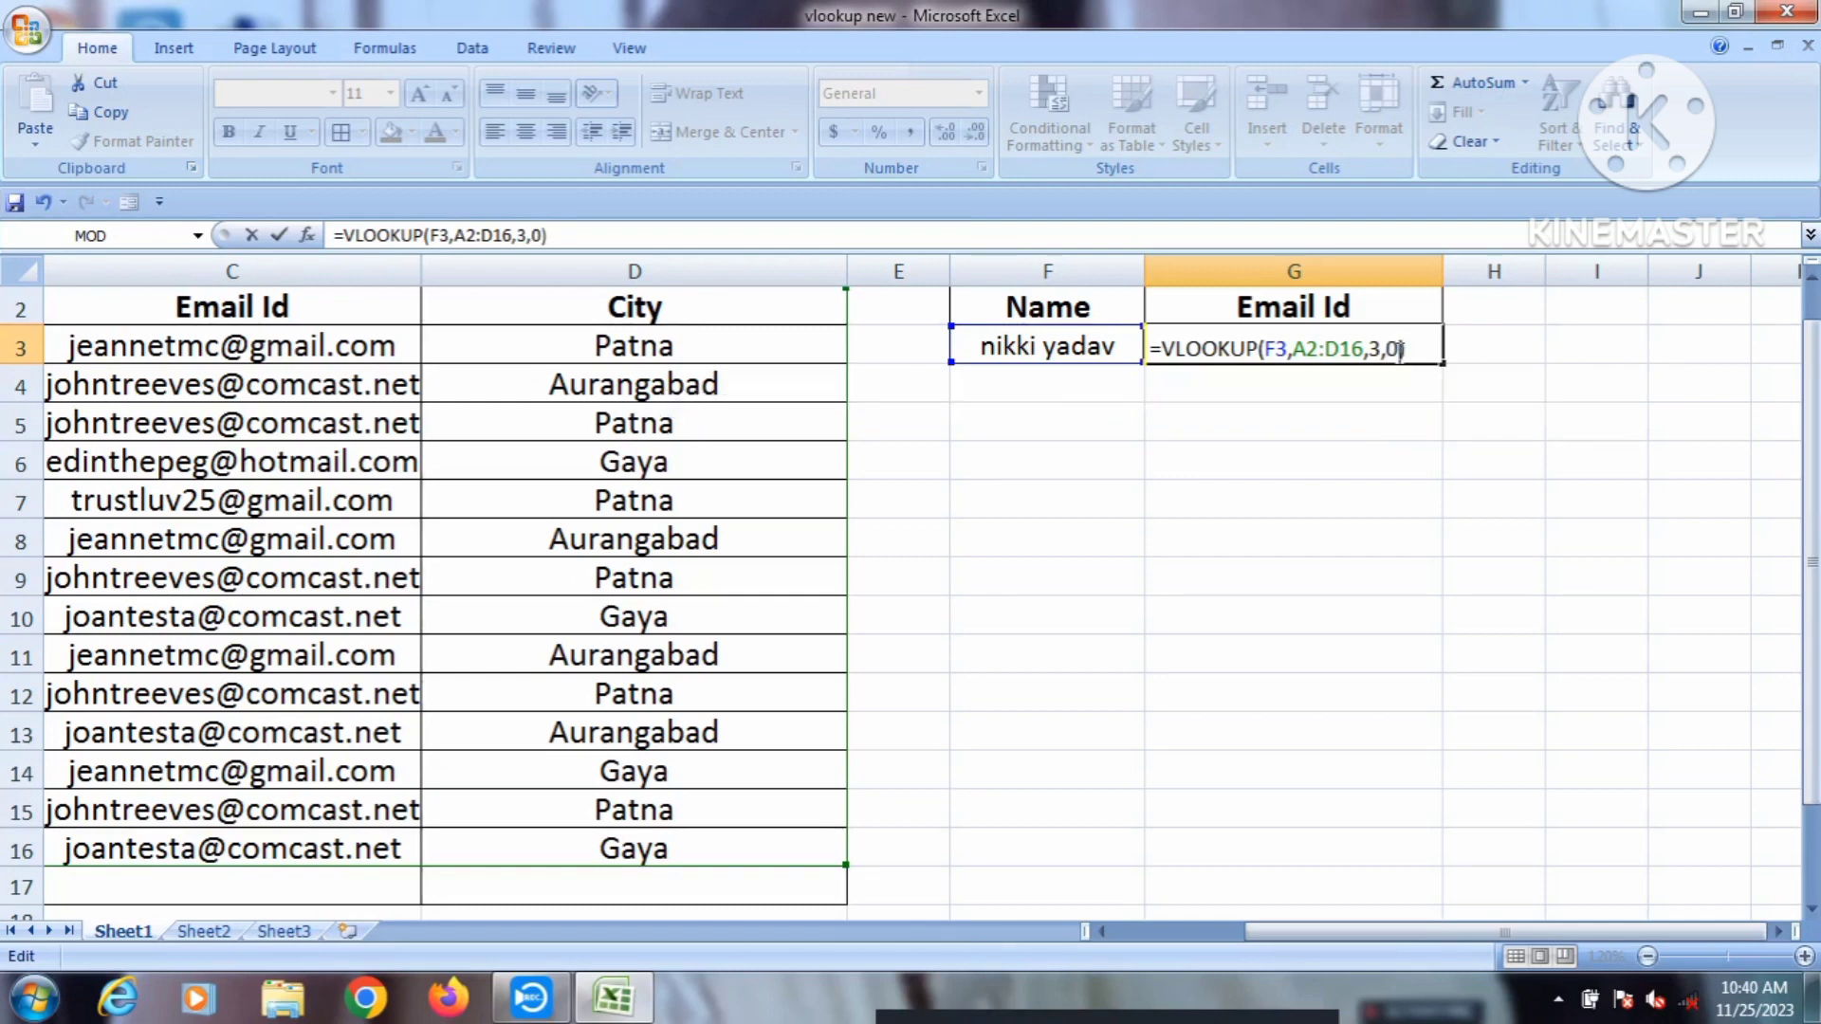
key(Return)
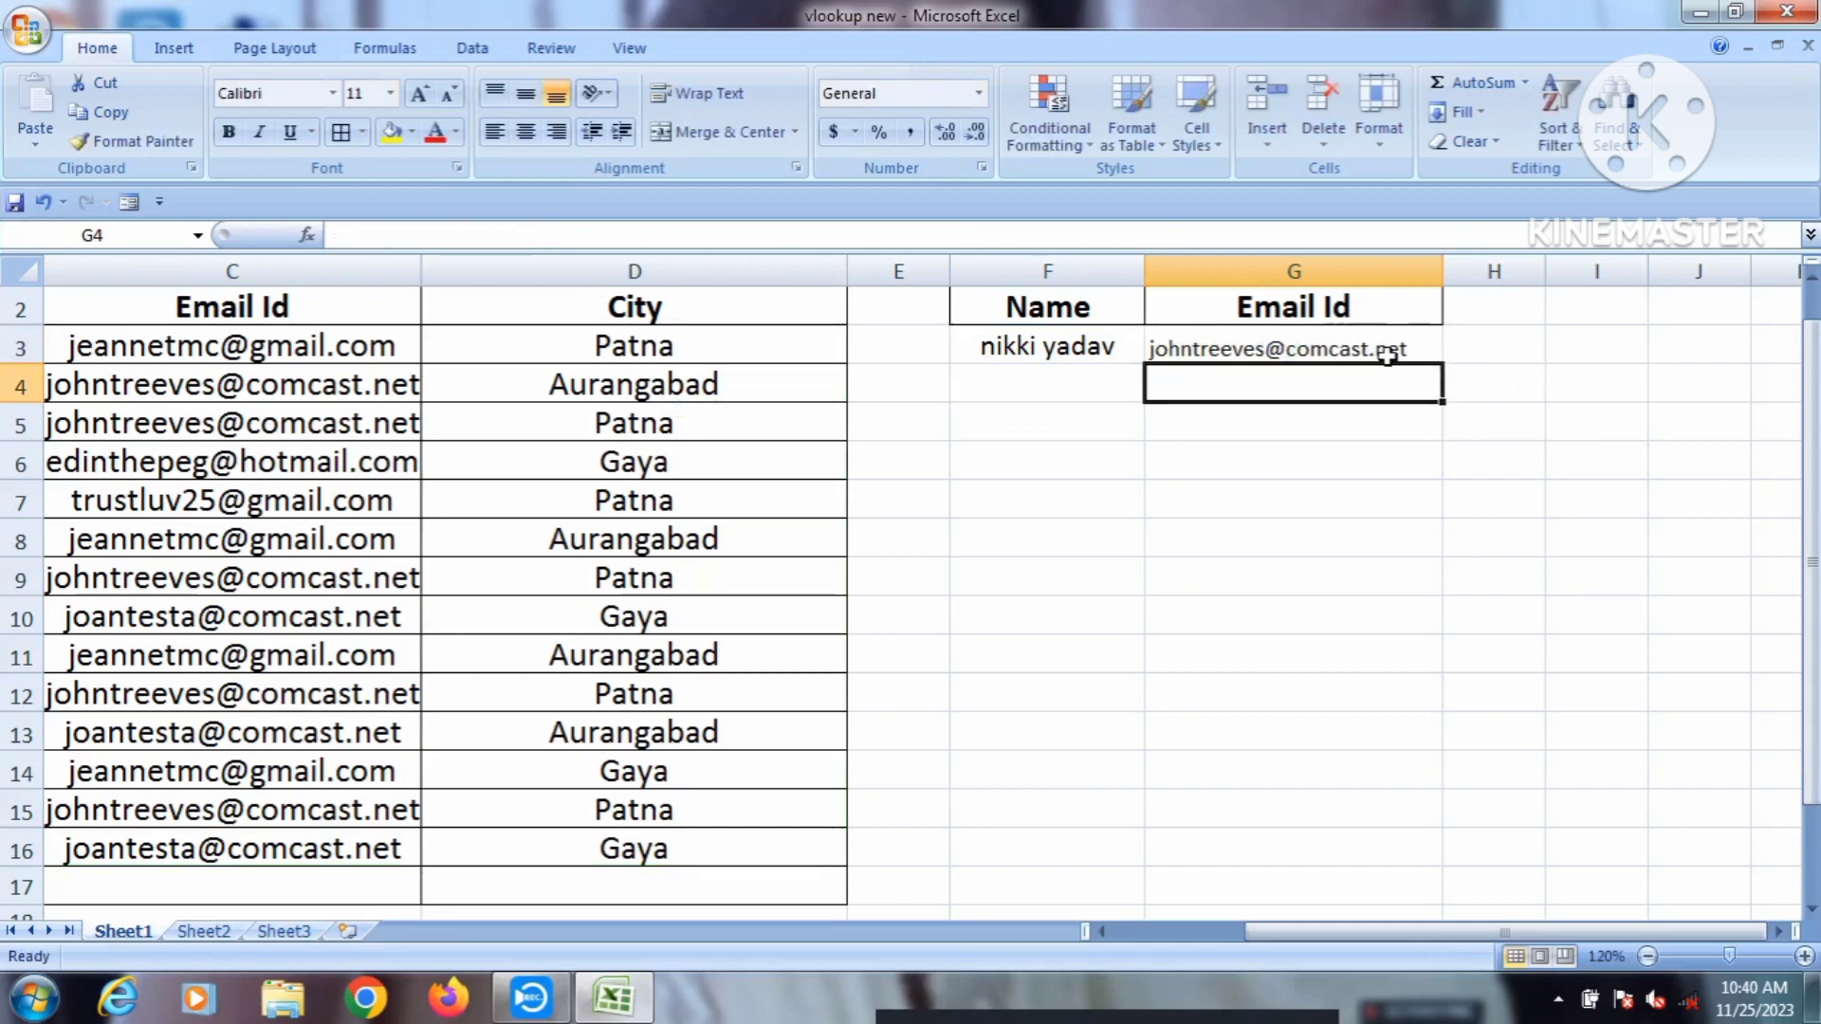
Step: Increase the font size of cells F3:G3 to 16 and autofit the width of column G
click(1384, 349)
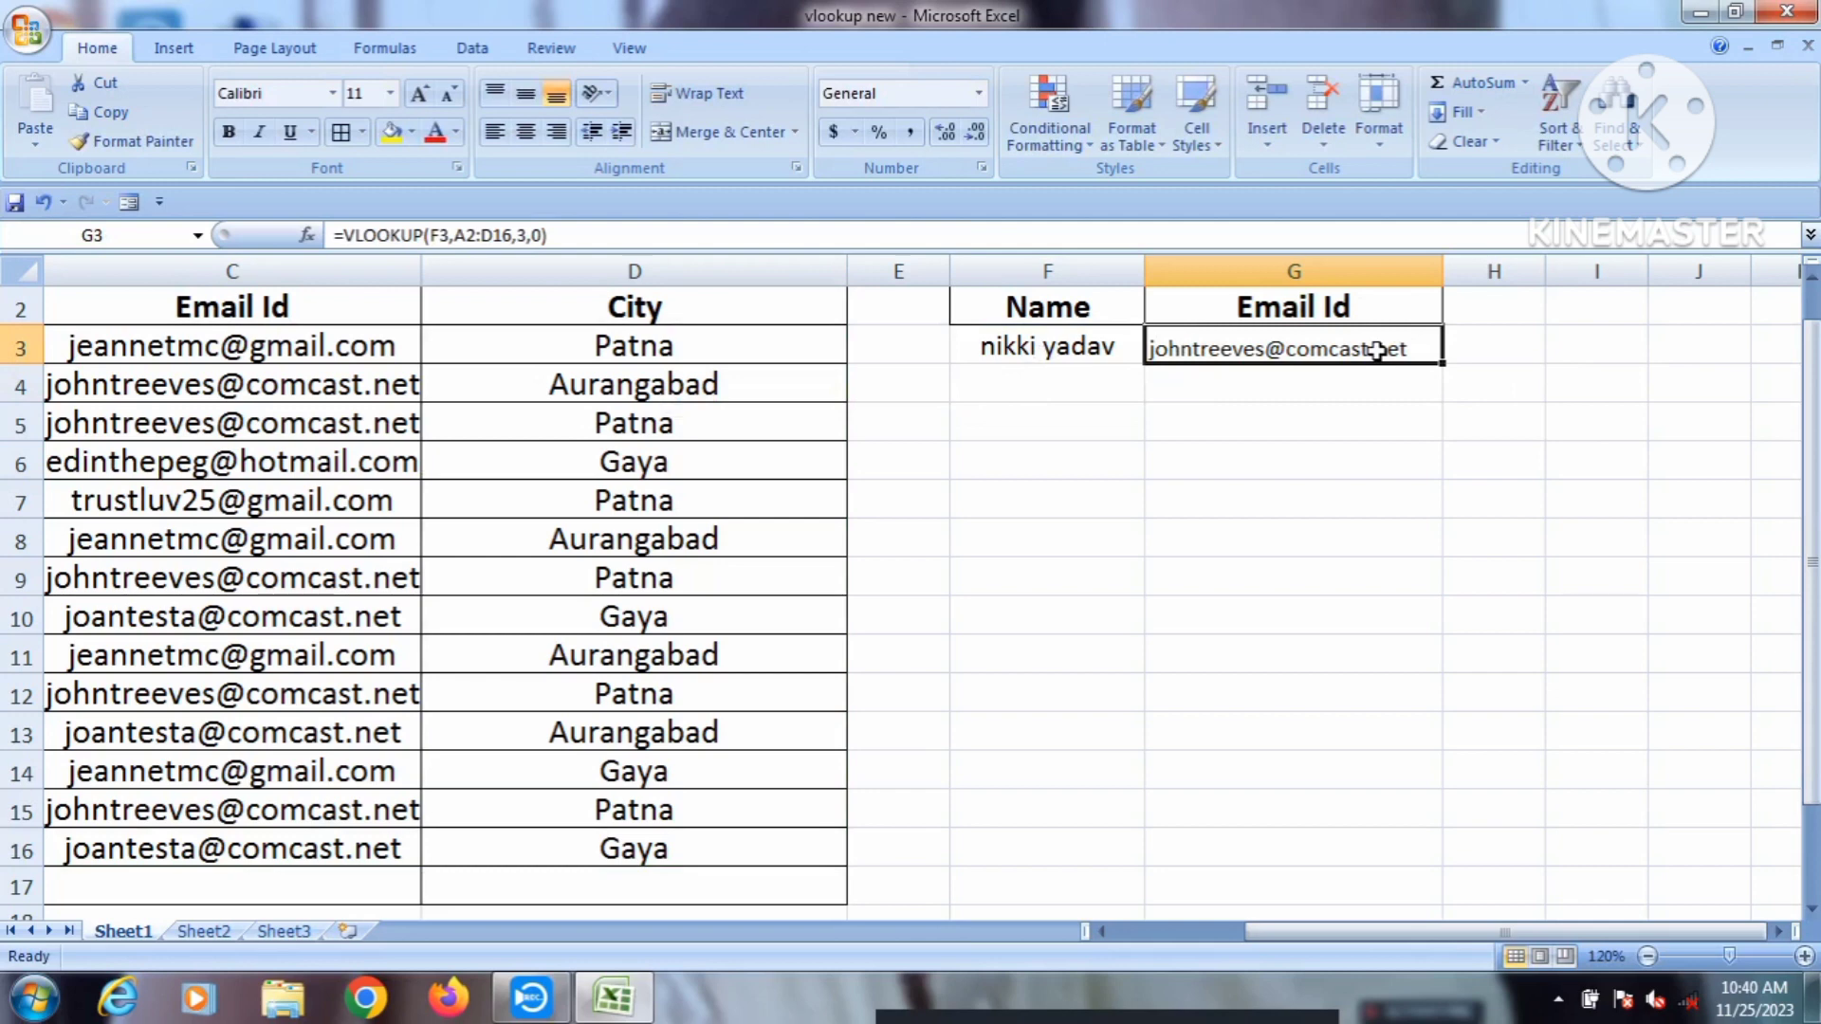
click(1100, 348)
drag(1100, 348, 1224, 350)
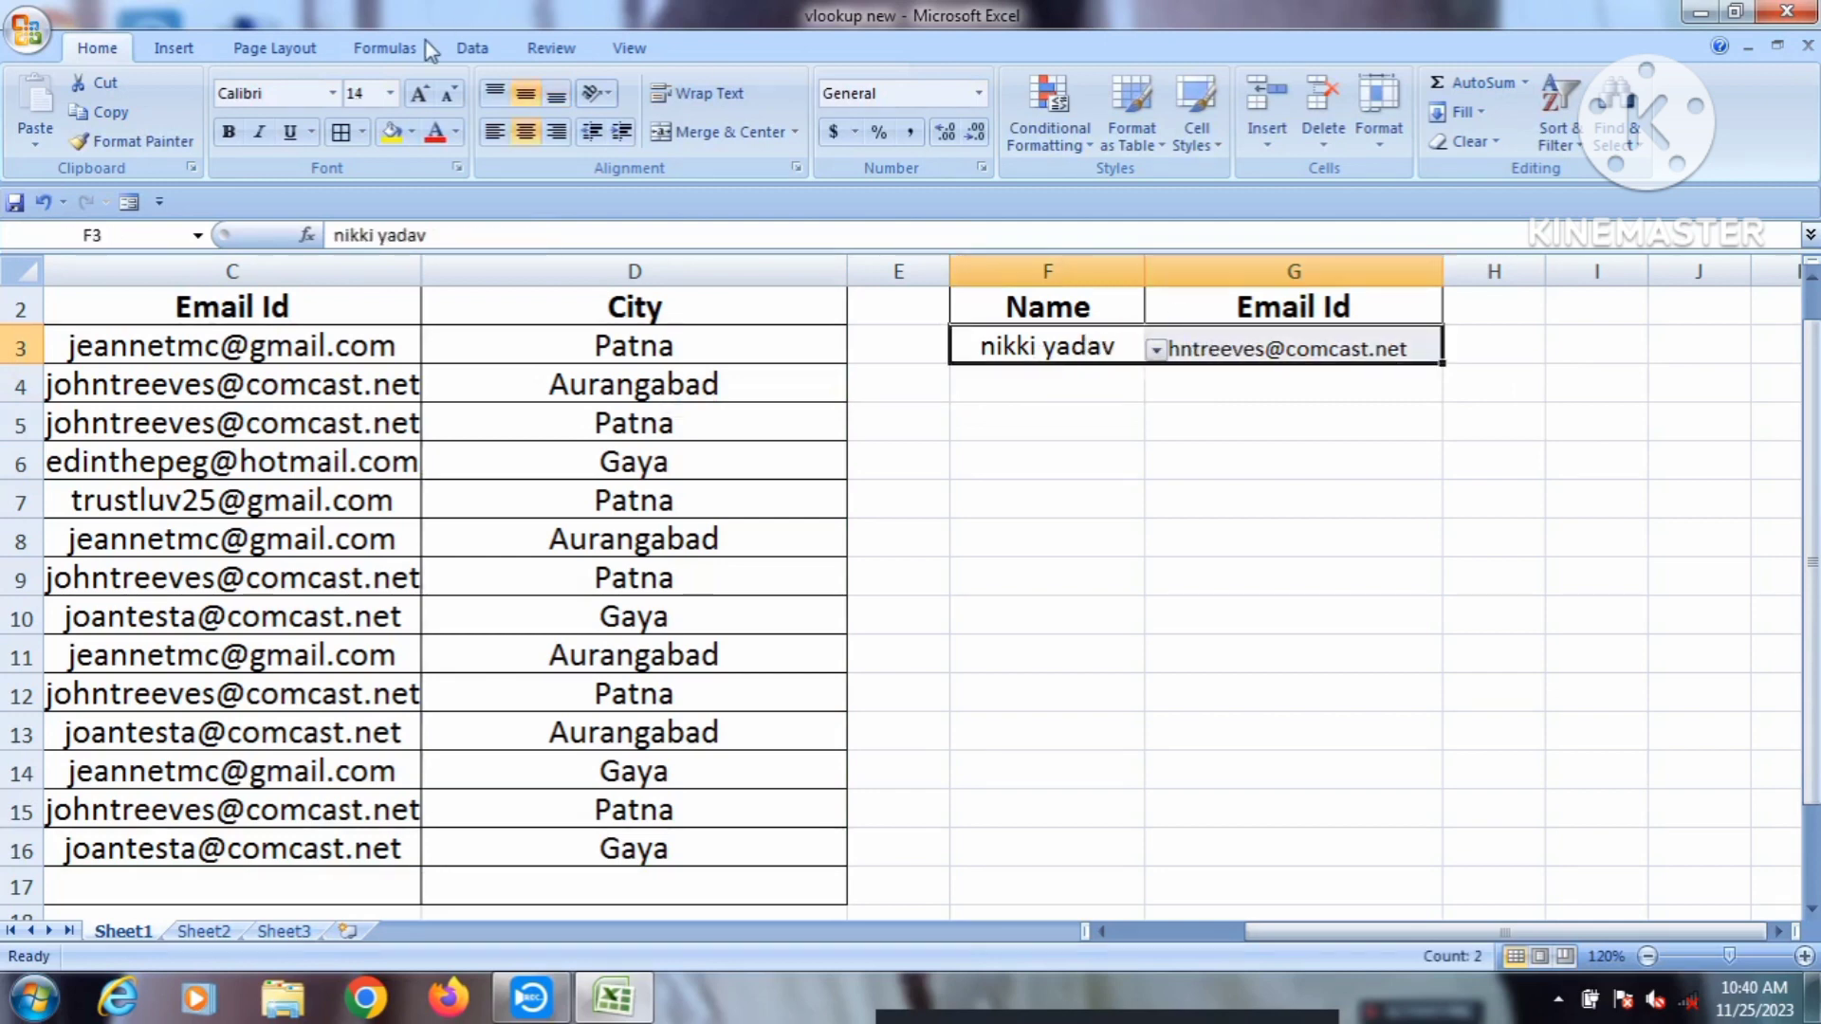
click(426, 96)
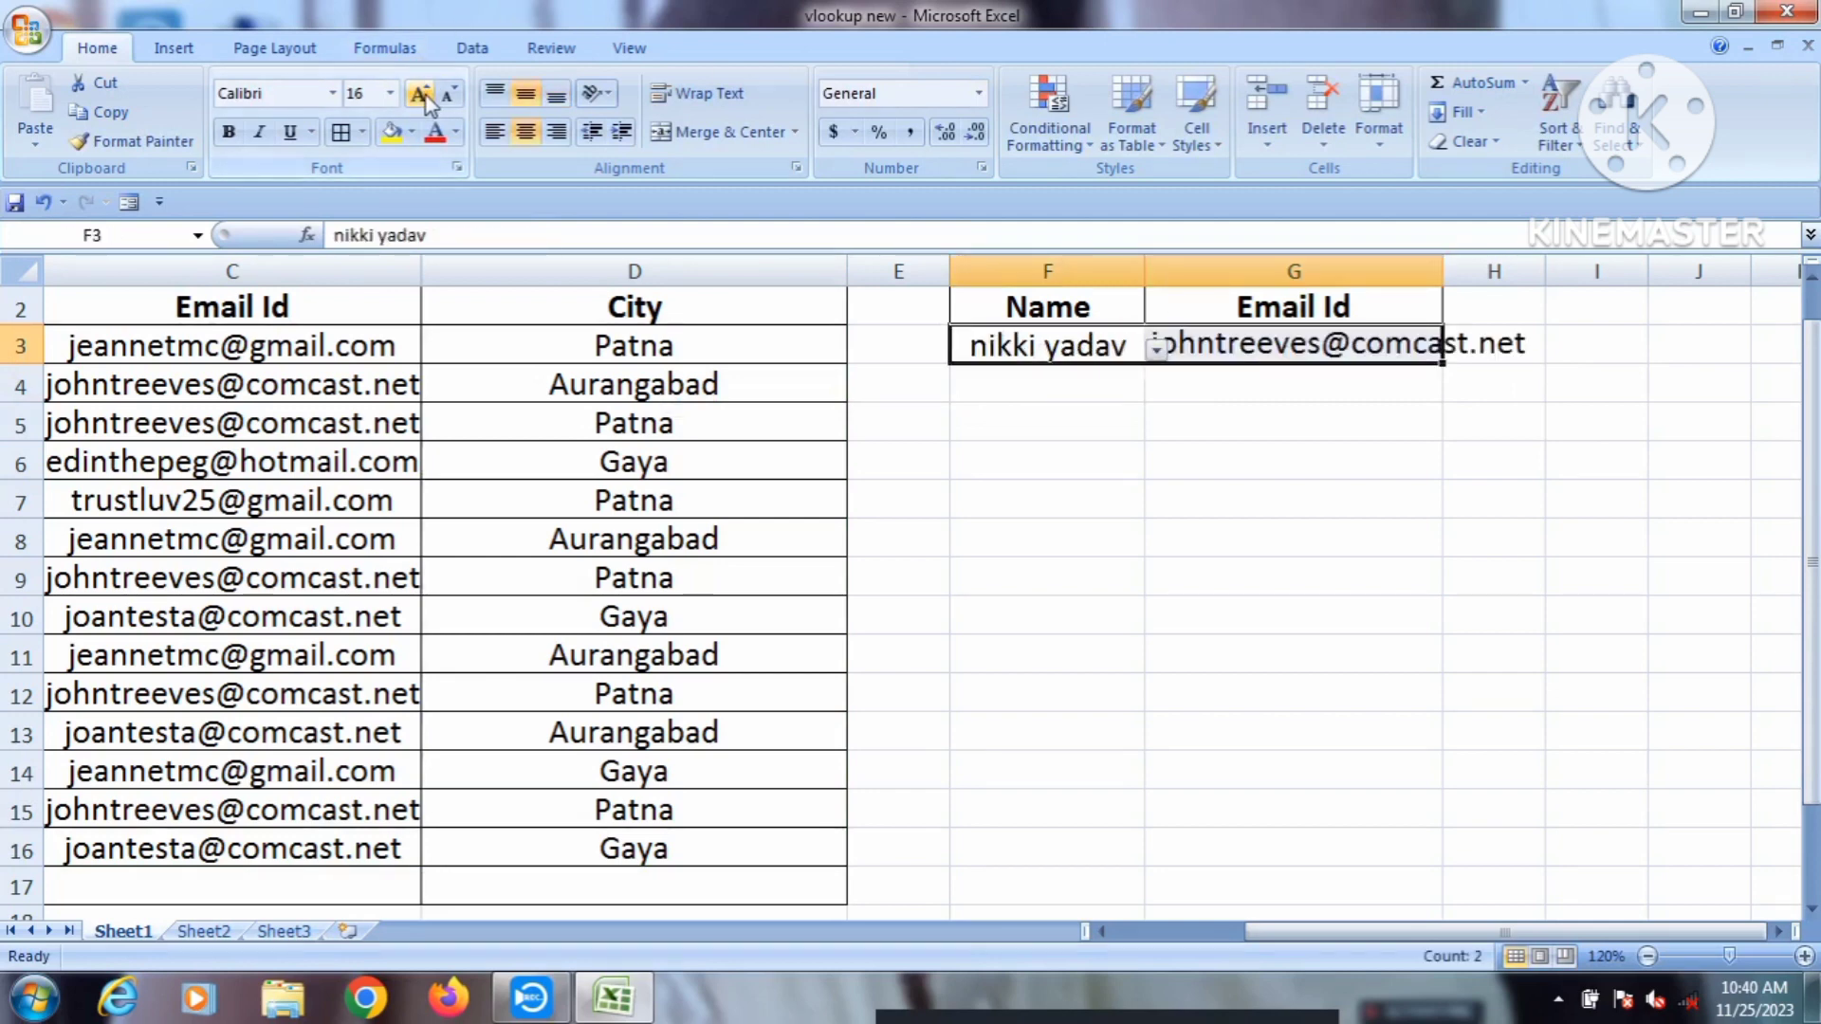
double_click(1443, 272)
click(1328, 567)
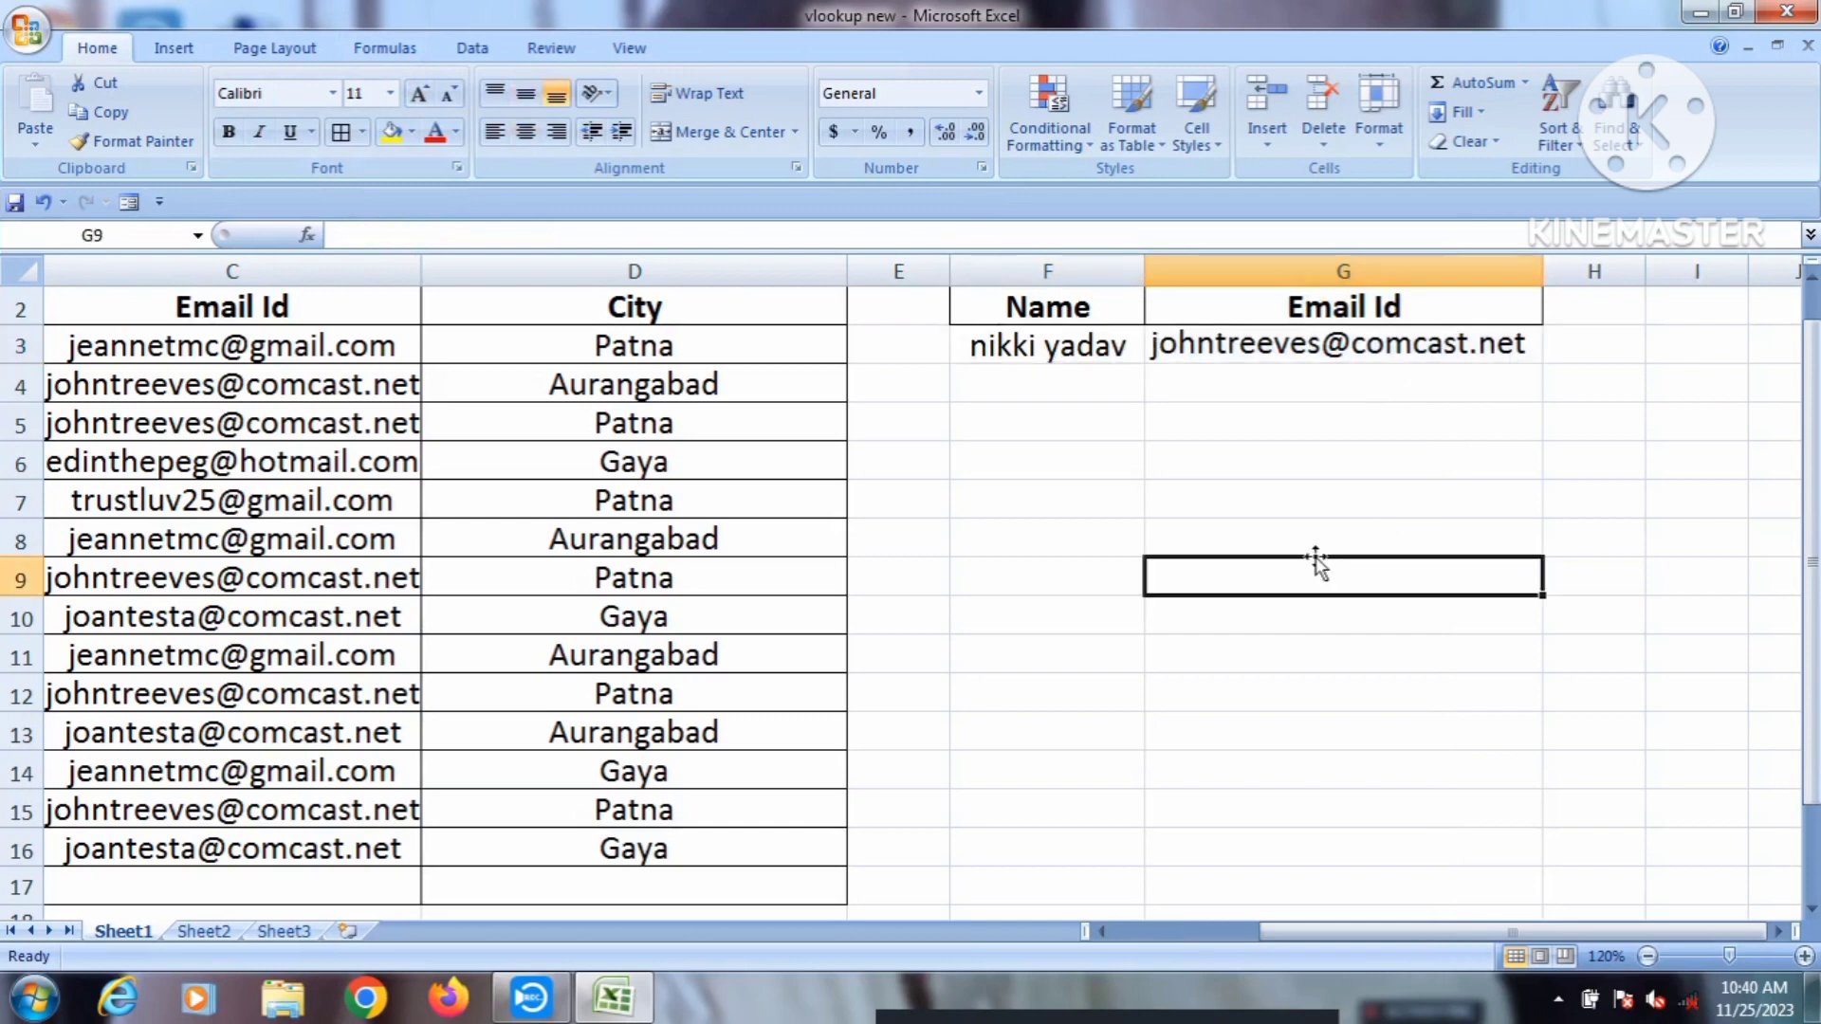
Step: Choose the fourth name in F3's drop-down list and check the email ID returned in G3
click(1111, 352)
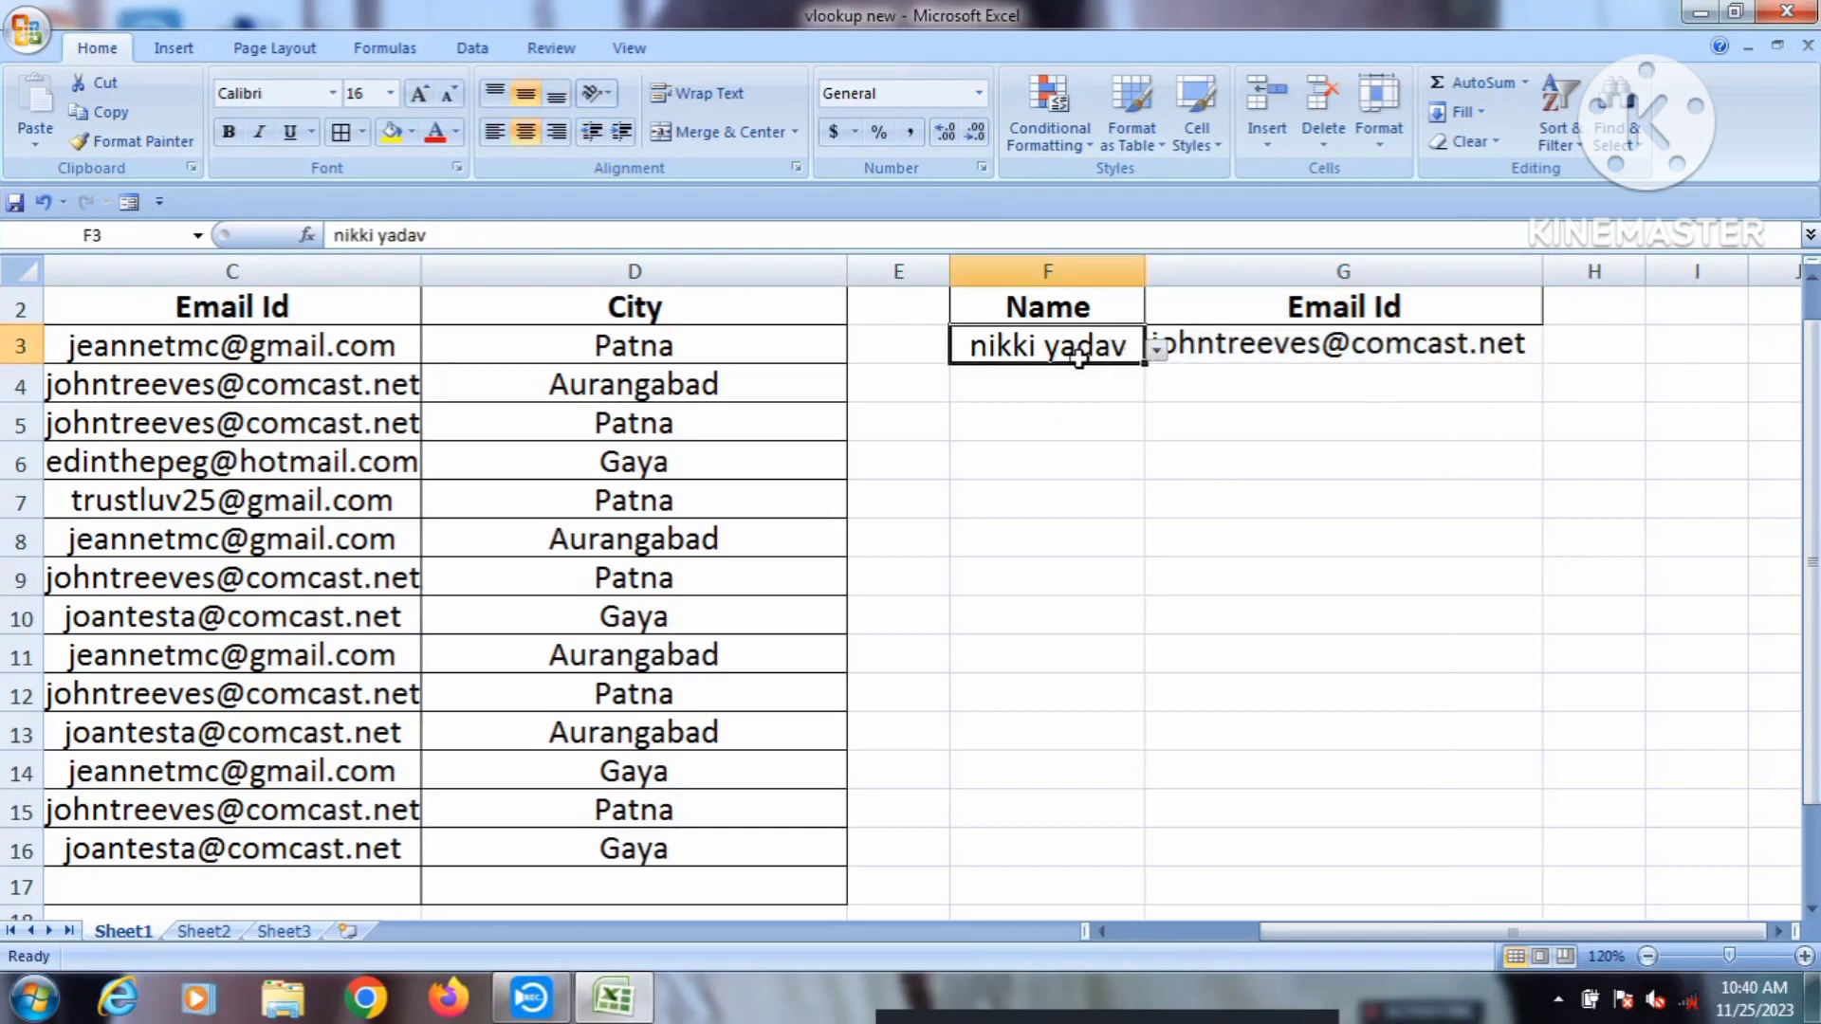
click(1157, 349)
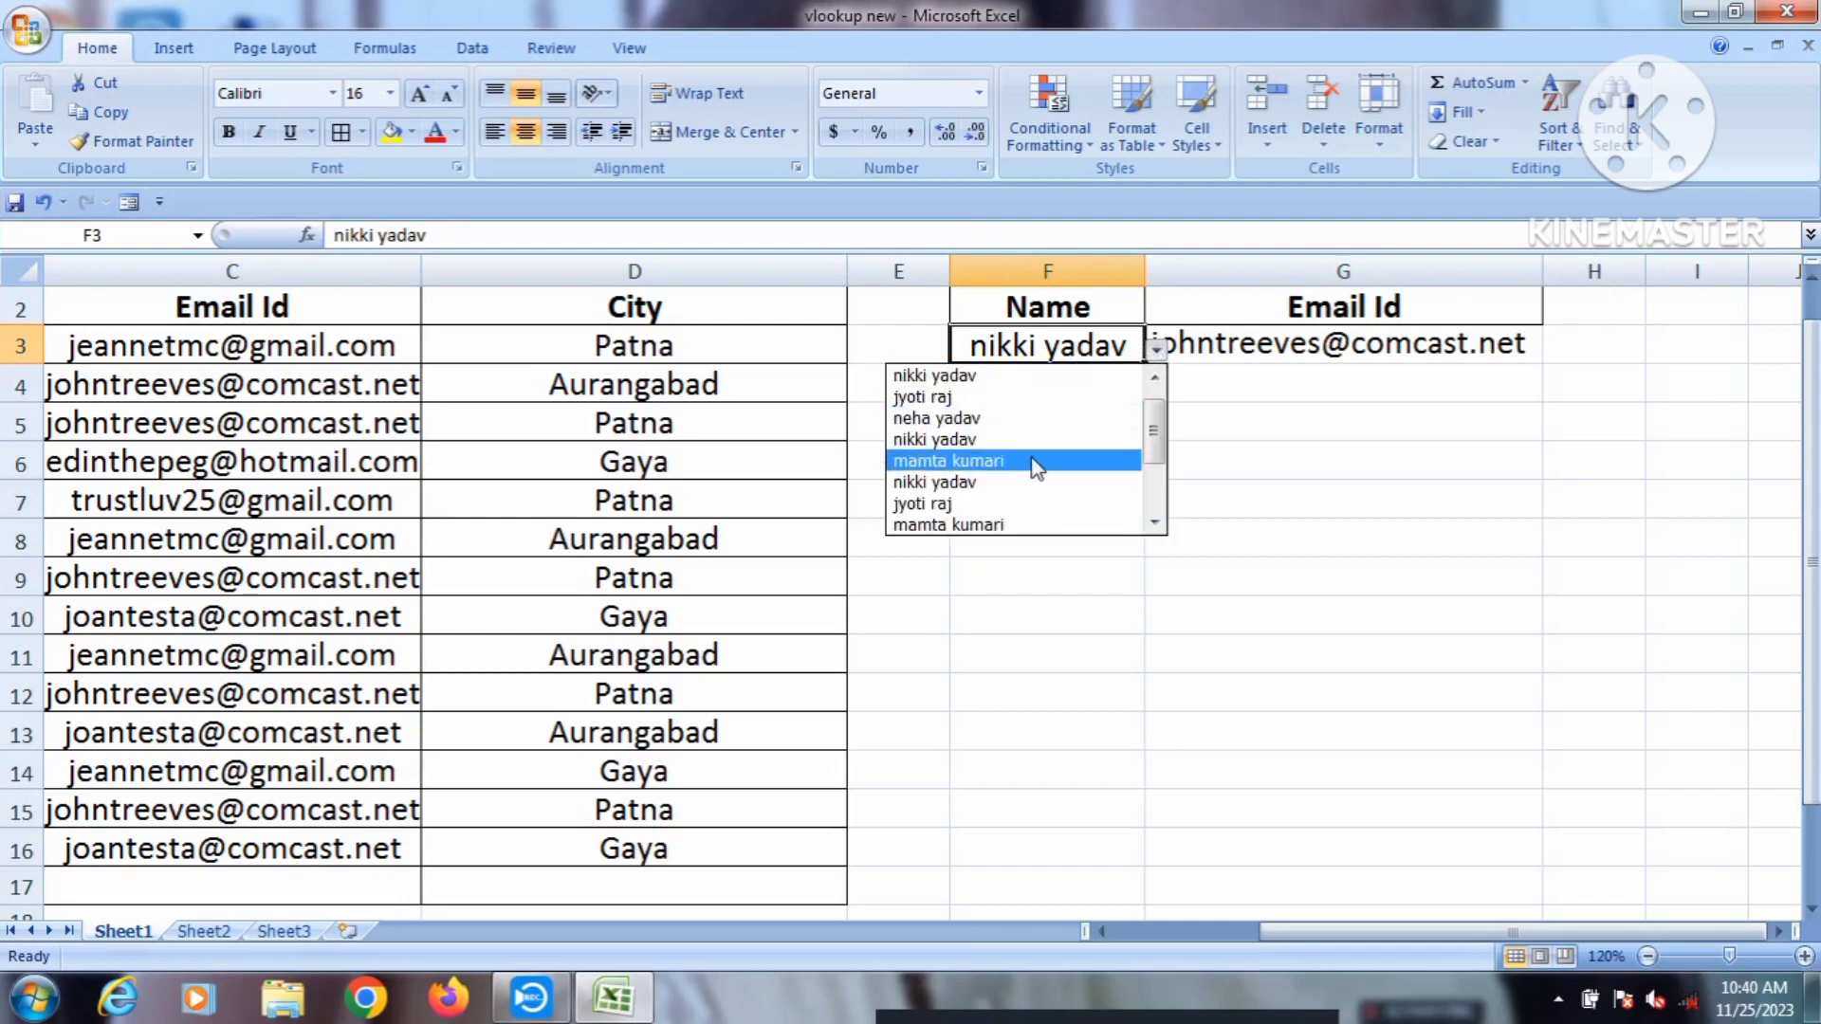
click(977, 419)
click(1526, 381)
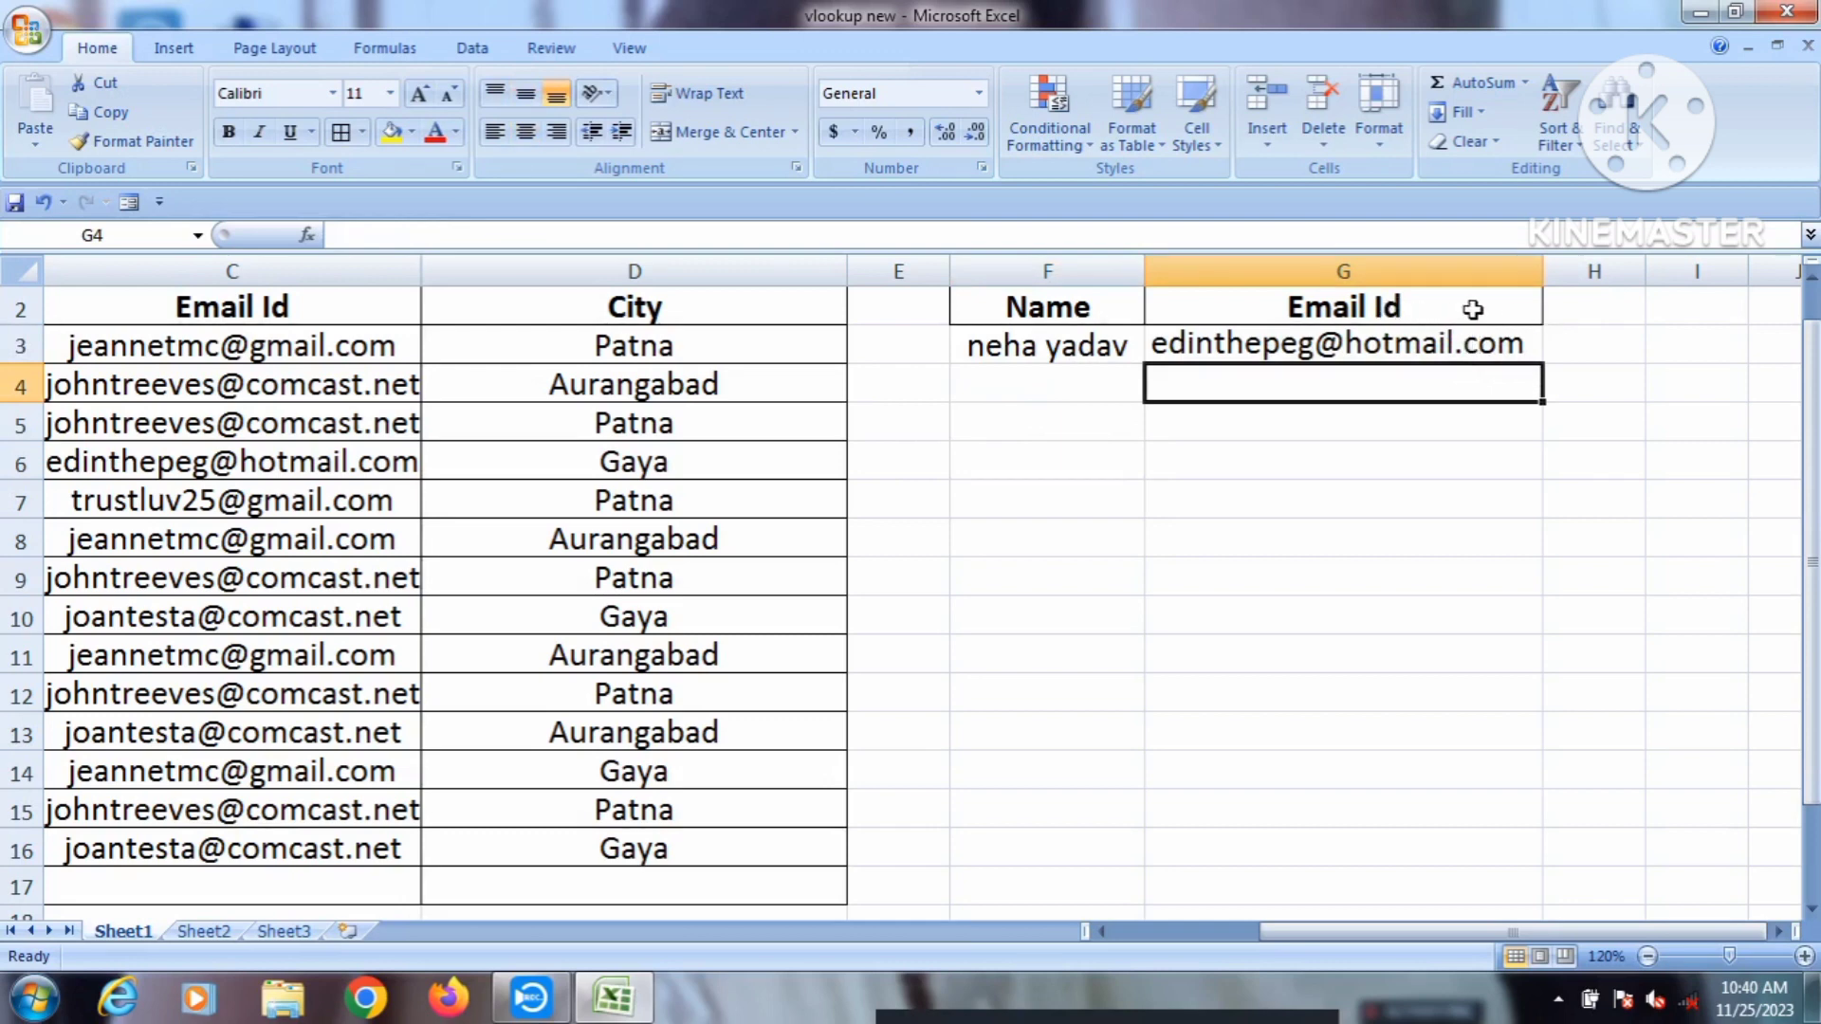
click(1454, 344)
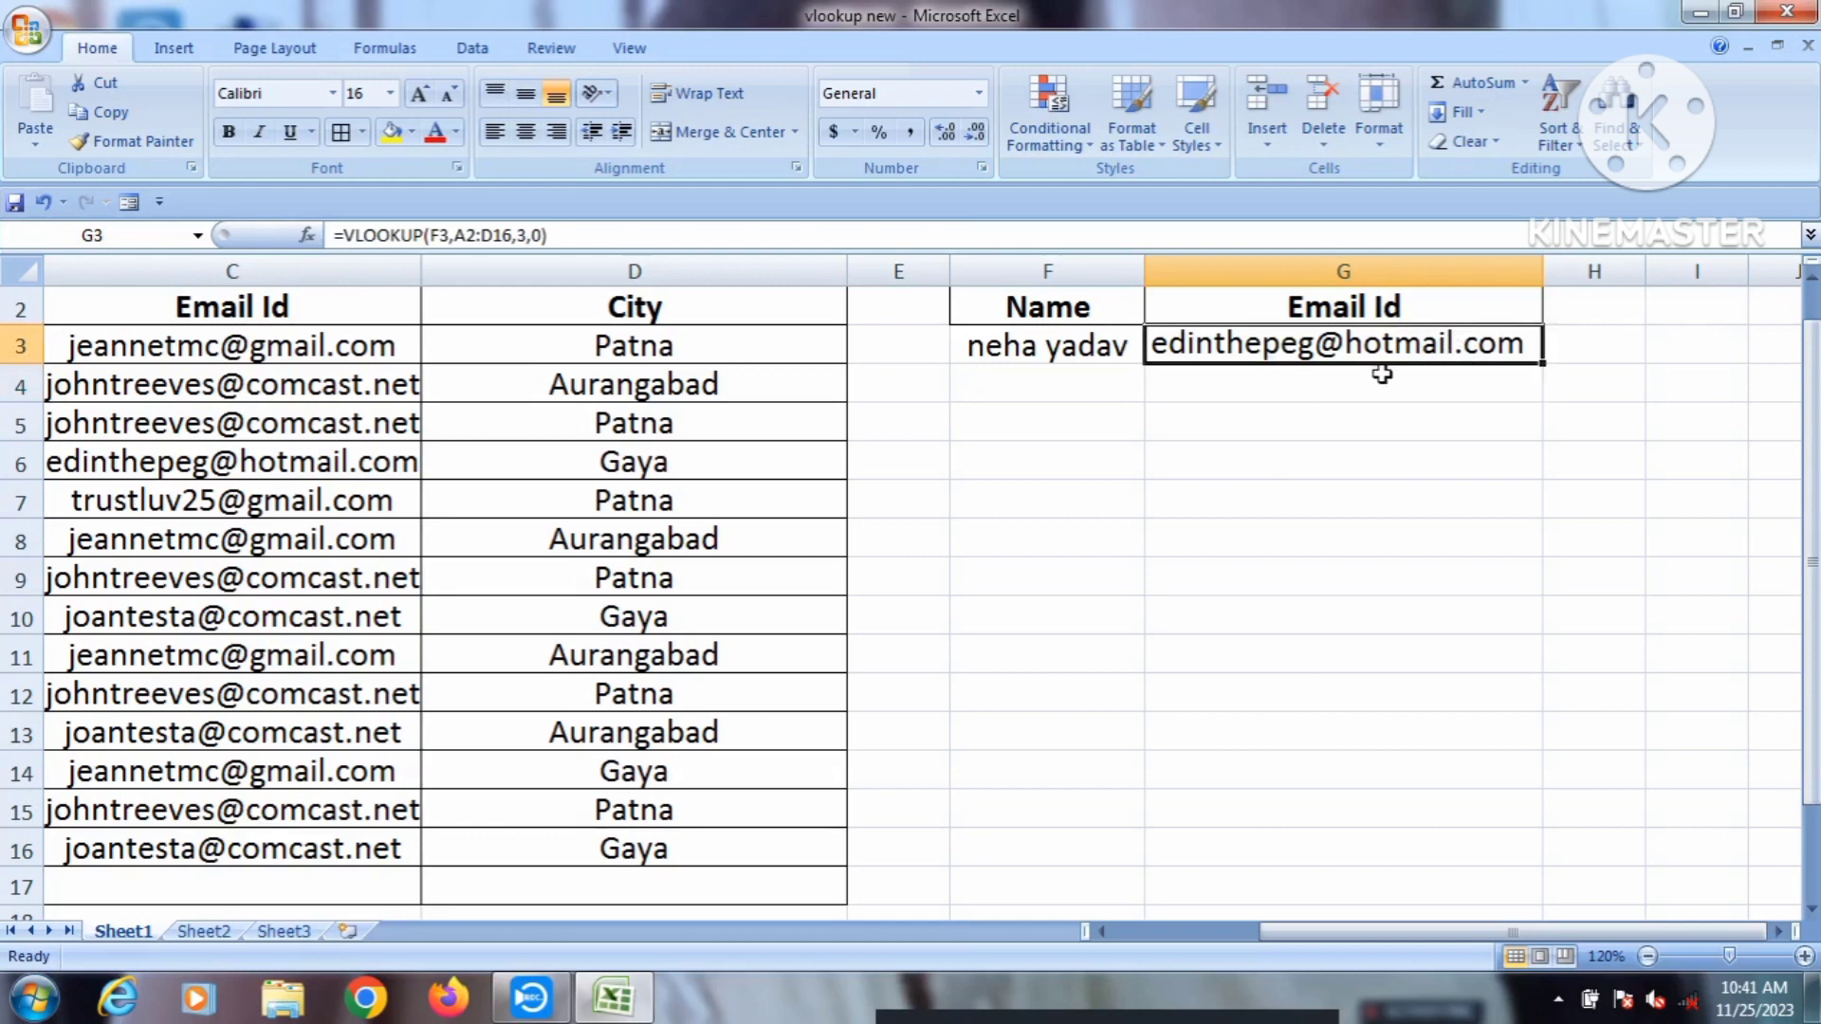